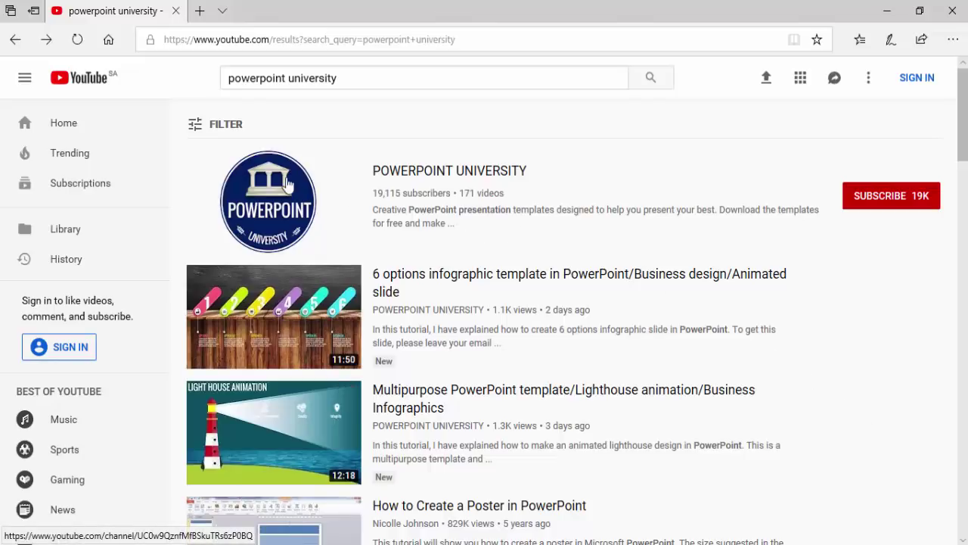
Go to the POWERPOINT UNIVERSITY channel's VIDEOS tab and scroll back to the top.
{"action": "left_click", "coordinate": [495, 176]}
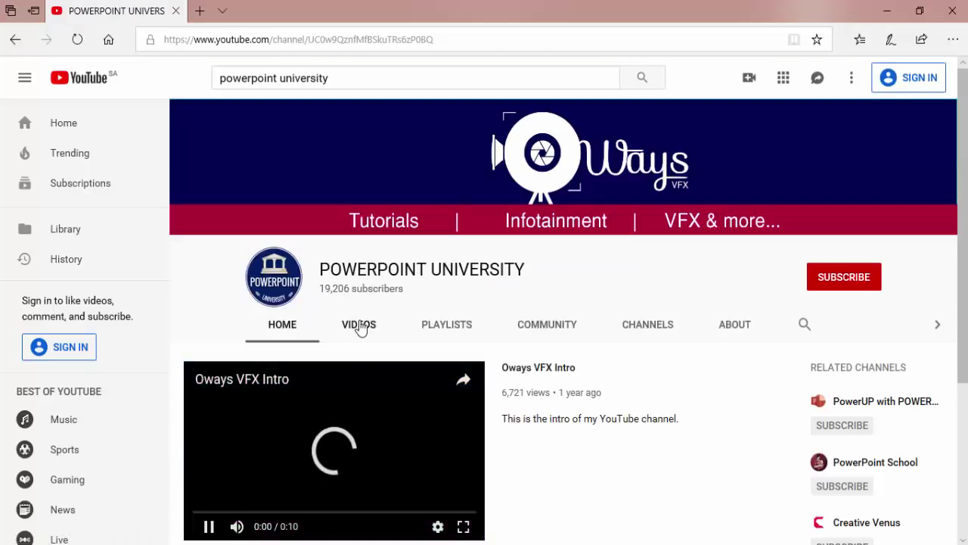
{"action": "left_click", "coordinate": [360, 326]}
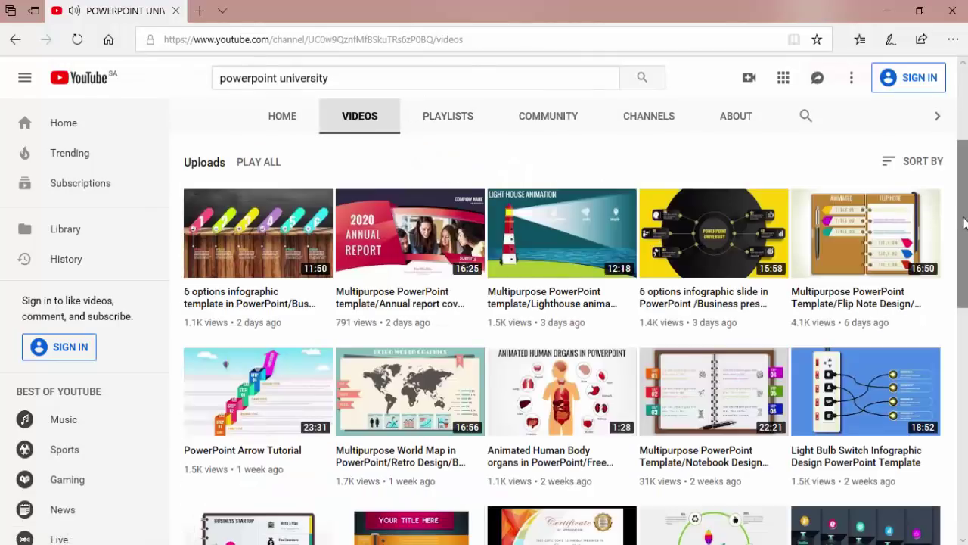
{"action": "left_click_drag", "start_coordinate": [965, 221], "coordinate": [964, 158]}
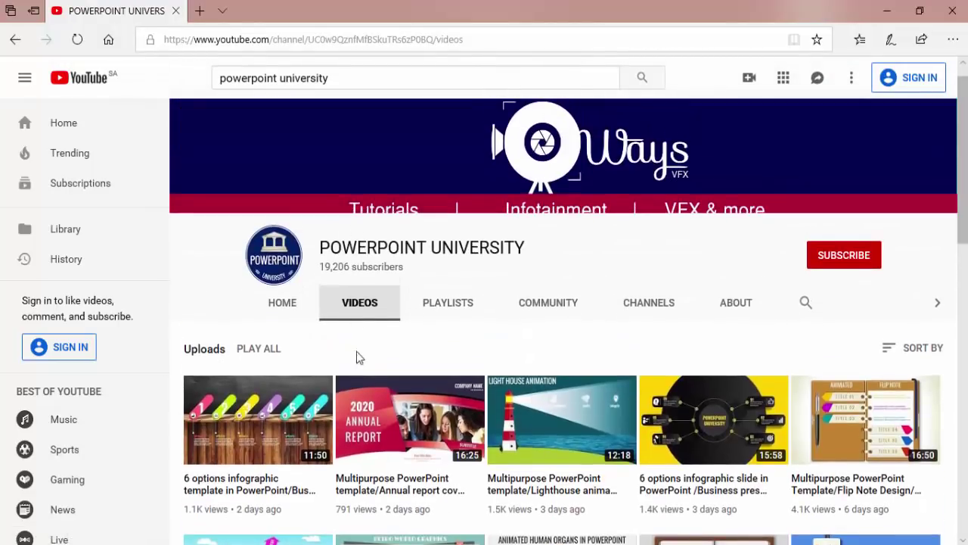
{"action": "mouse_move", "coordinate": [965, 241]}
{"action": "left_mouse_down"}
{"action": "mouse_move", "coordinate": [965, 544]}
{"action": "mouse_move", "coordinate": [964, 241]}
{"action": "left_mouse_up"}
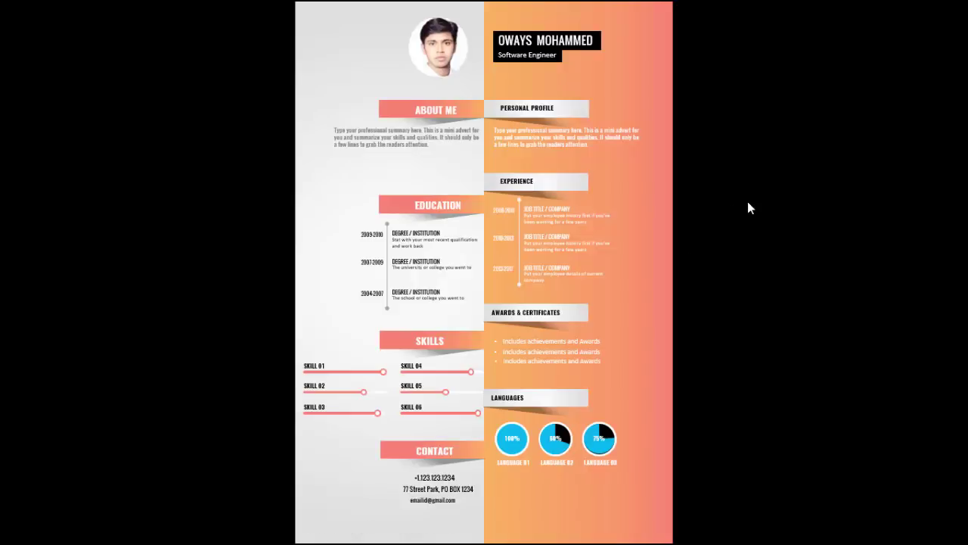
Advance the slideshow to the next CV design, the grey and yellow version.
{"action": "left_click", "coordinate": [747, 202]}
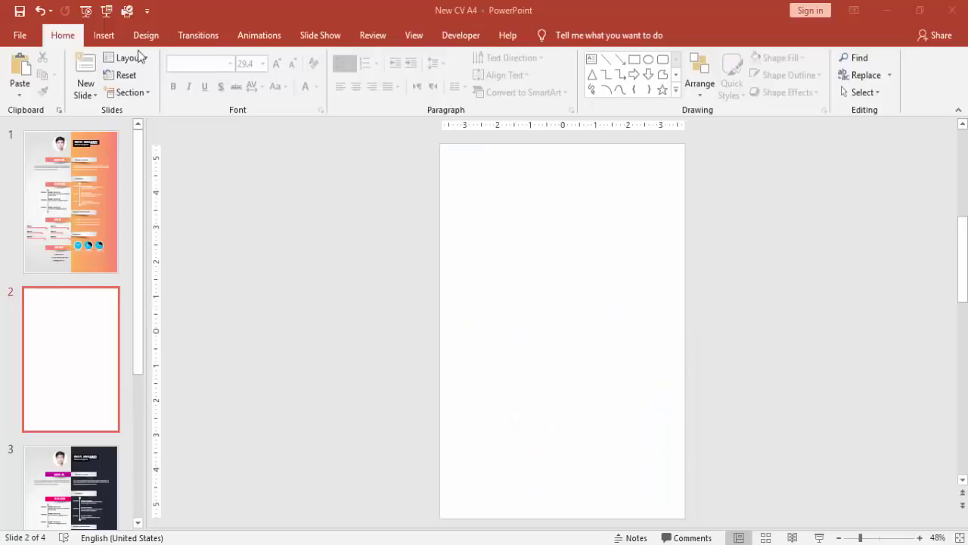
Set a custom slide size of A4 Paper (210x297 mm) in Portrait orientation.
{"action": "left_click", "coordinate": [155, 38]}
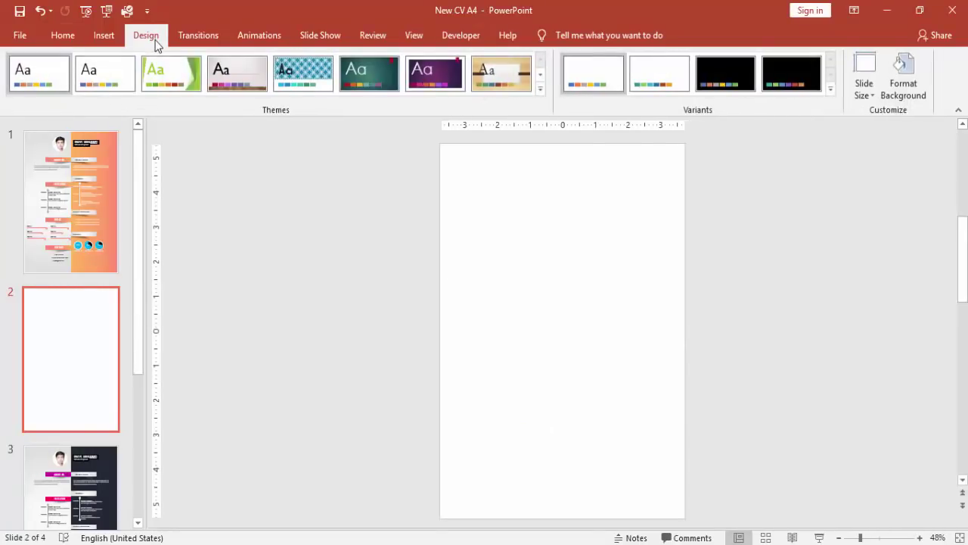
{"action": "left_click", "coordinate": [863, 97]}
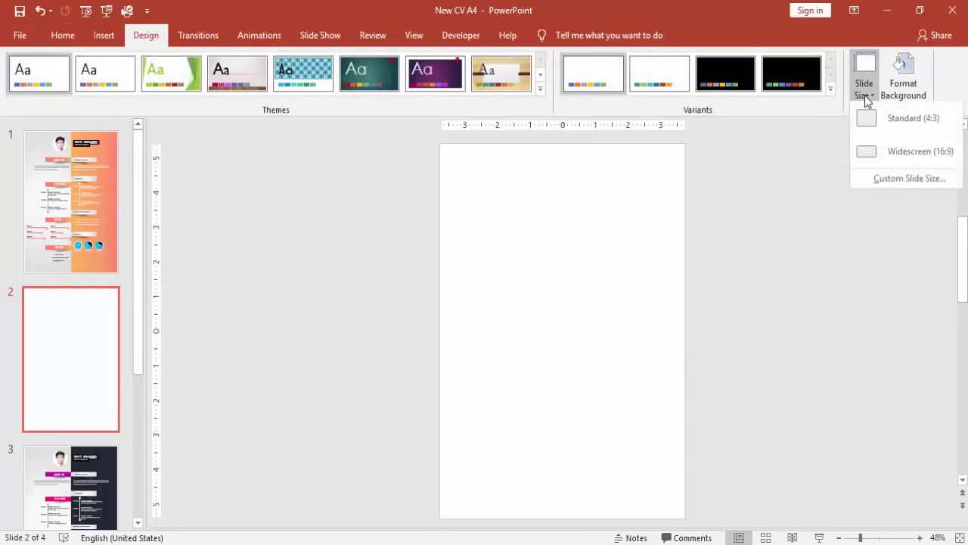
{"action": "left_click", "coordinate": [880, 178]}
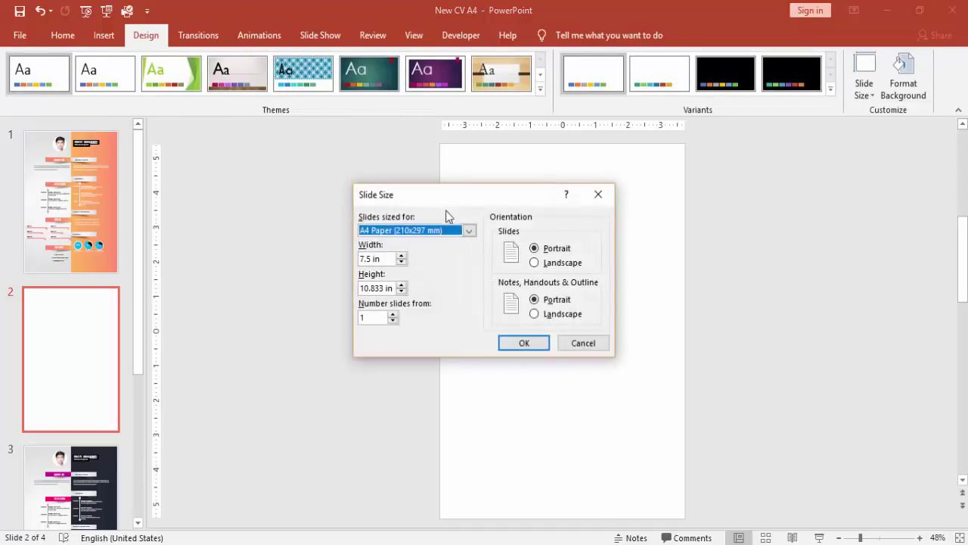
{"action": "left_click", "coordinate": [467, 230]}
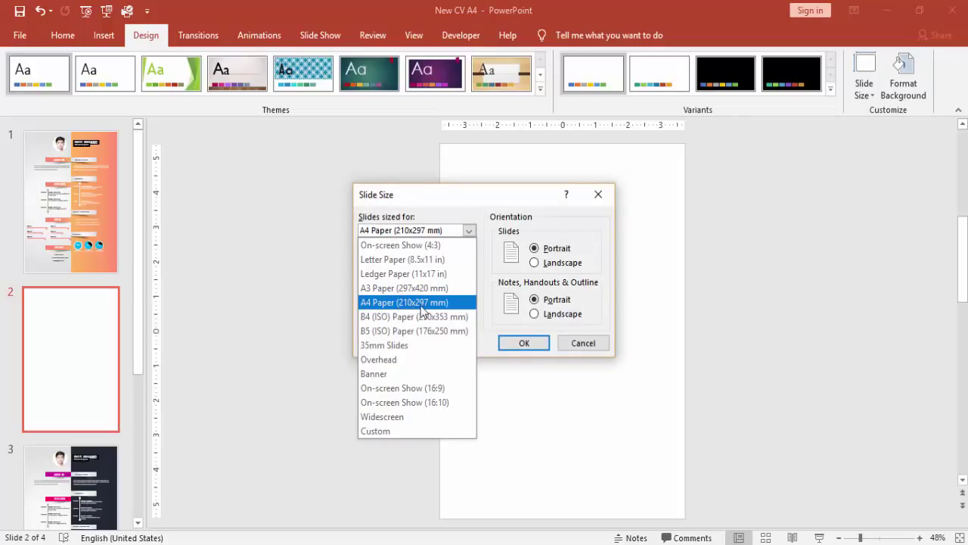
{"action": "left_click", "coordinate": [551, 248]}
{"action": "left_click", "coordinate": [551, 249]}
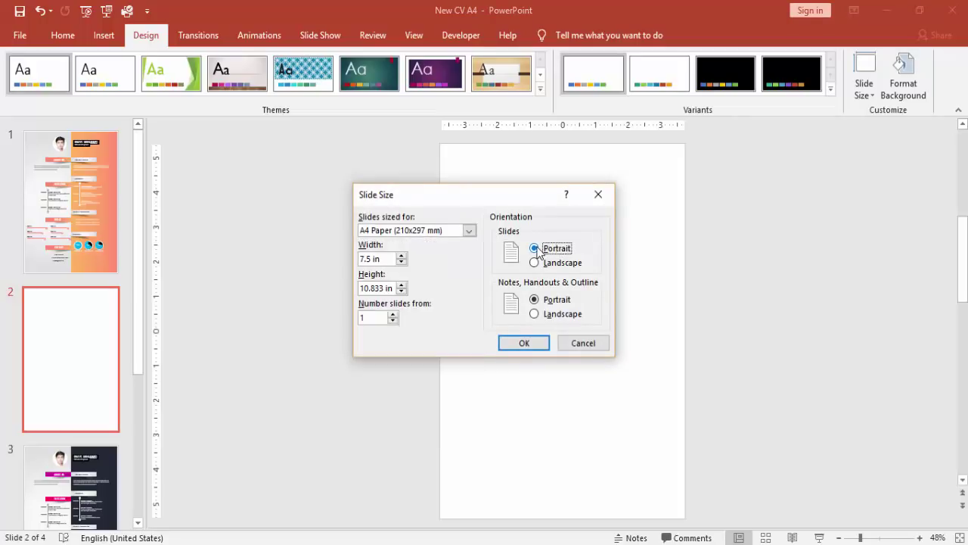
{"action": "left_click", "coordinate": [524, 343]}
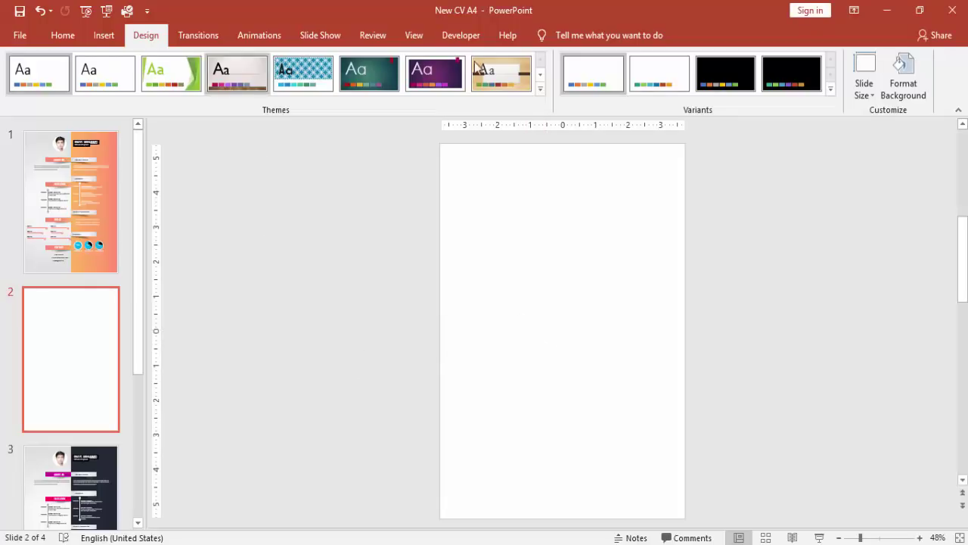
Turn on guides and draw an outline-free rectangle covering the slide's right half.
{"action": "left_click", "coordinate": [411, 38]}
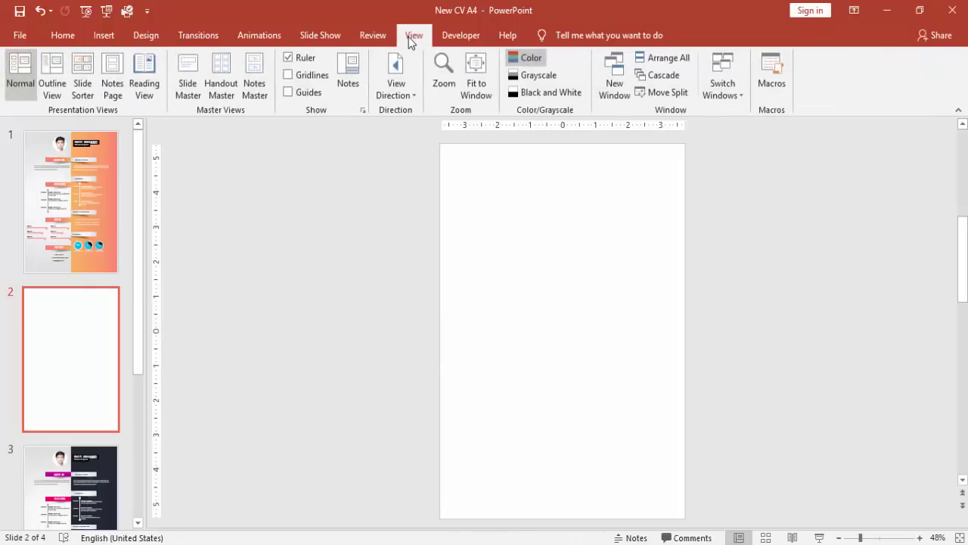
{"action": "left_click", "coordinate": [291, 96]}
{"action": "left_click", "coordinate": [118, 45]}
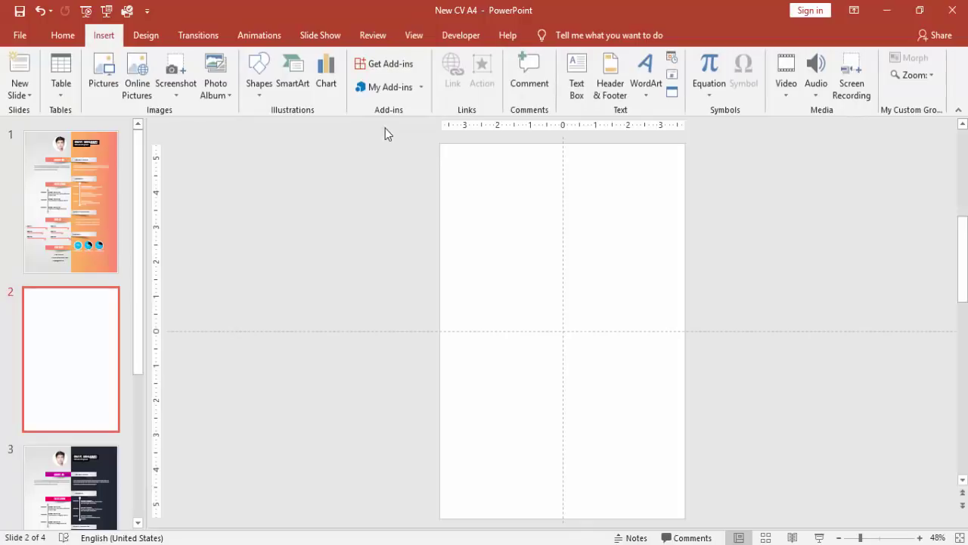
{"action": "left_click", "coordinate": [263, 91]}
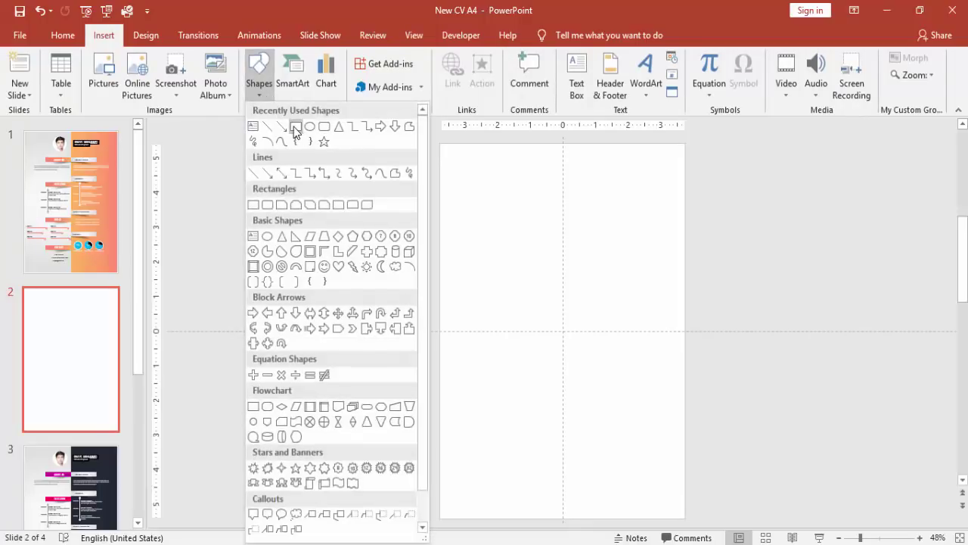
{"action": "left_click", "coordinate": [254, 206]}
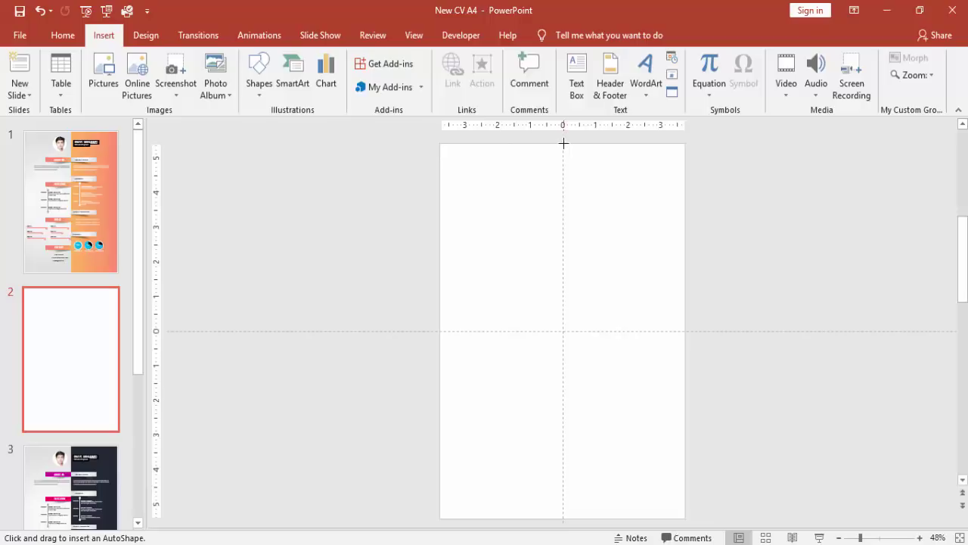
{"action": "left_click_drag", "start_coordinate": [564, 143], "coordinate": [684, 518]}
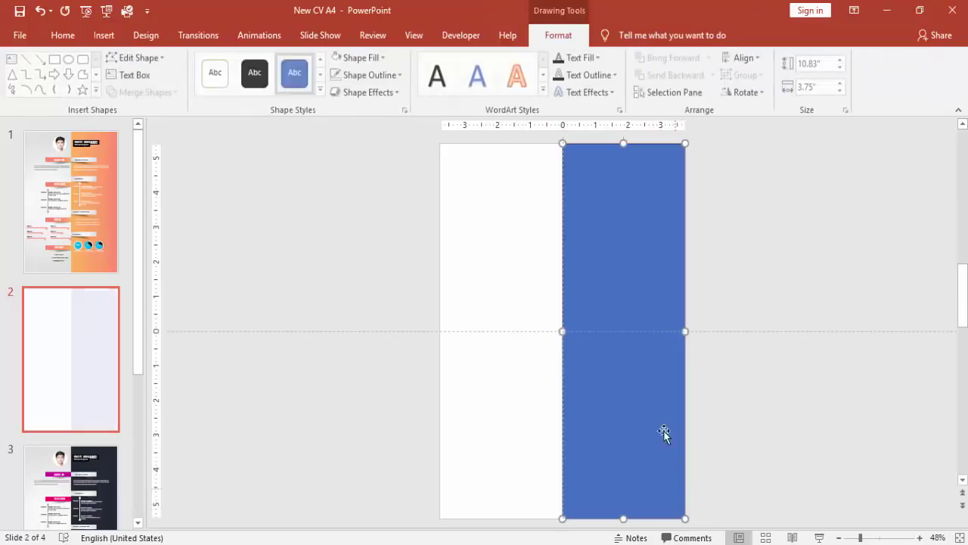
{"action": "left_click", "coordinate": [388, 76]}
{"action": "left_click", "coordinate": [393, 239]}
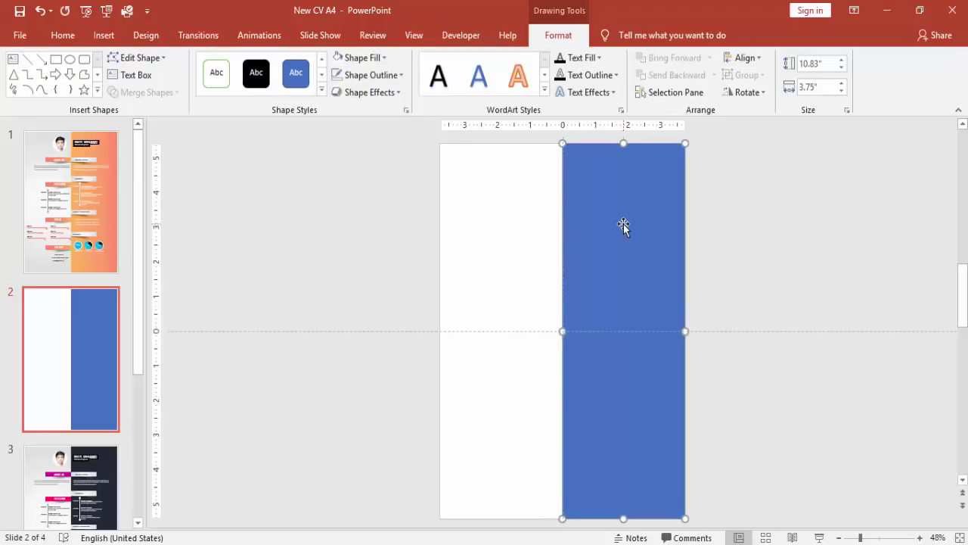
Duplicate the rectangle onto the left half and fill the copy light grey.
{"action": "left_click_drag", "start_coordinate": [623, 224], "coordinate": [540, 220]}
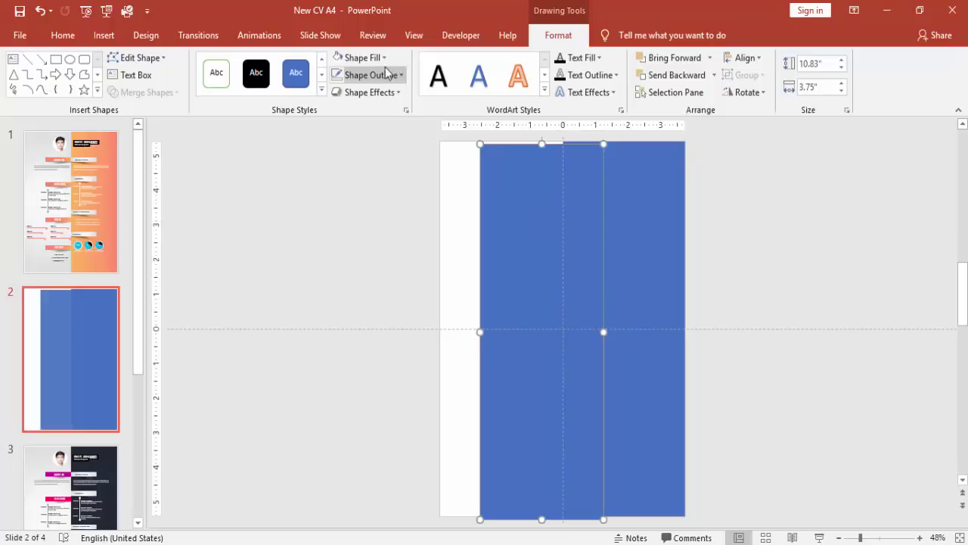
{"action": "left_click", "coordinate": [360, 58]}
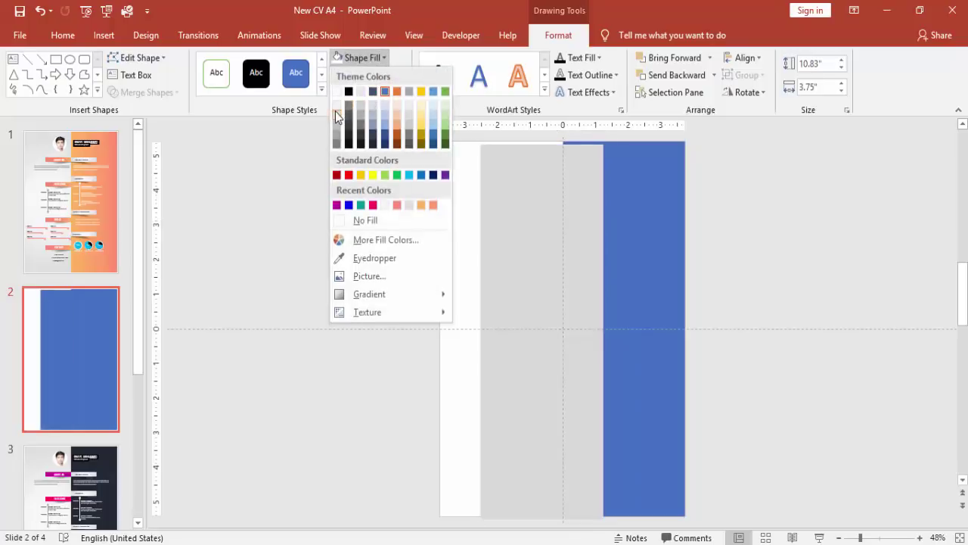
{"action": "left_click", "coordinate": [337, 114]}
{"action": "left_click_drag", "start_coordinate": [534, 236], "coordinate": [504, 234]}
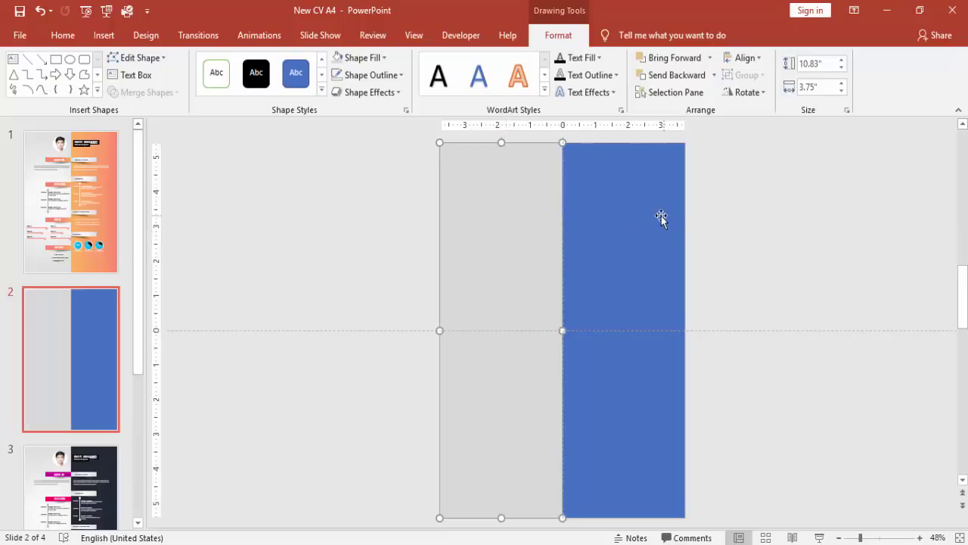
{"action": "left_click", "coordinate": [632, 213]}
Give the right rectangle a gradient fill with an orange end stop.
{"action": "right_click", "coordinate": [632, 211]}
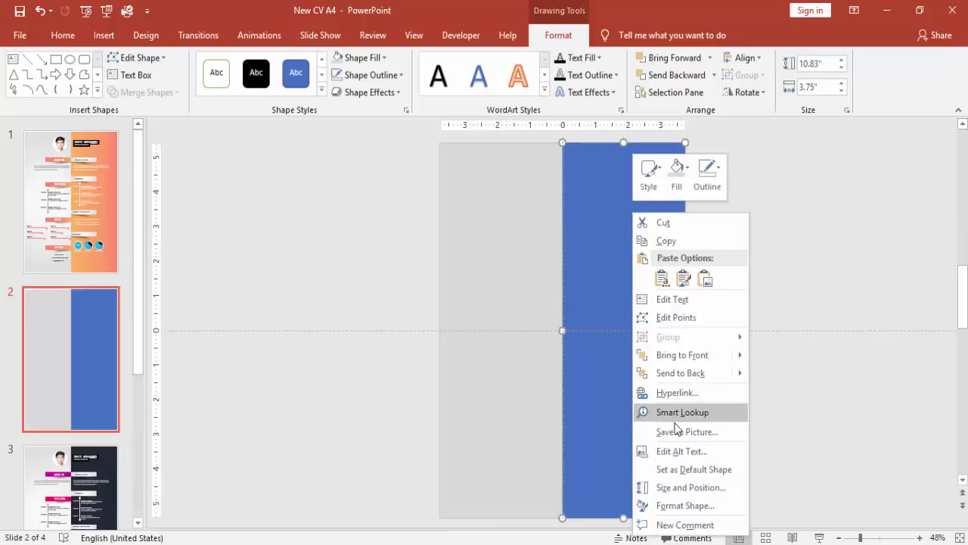
{"action": "left_click", "coordinate": [702, 506]}
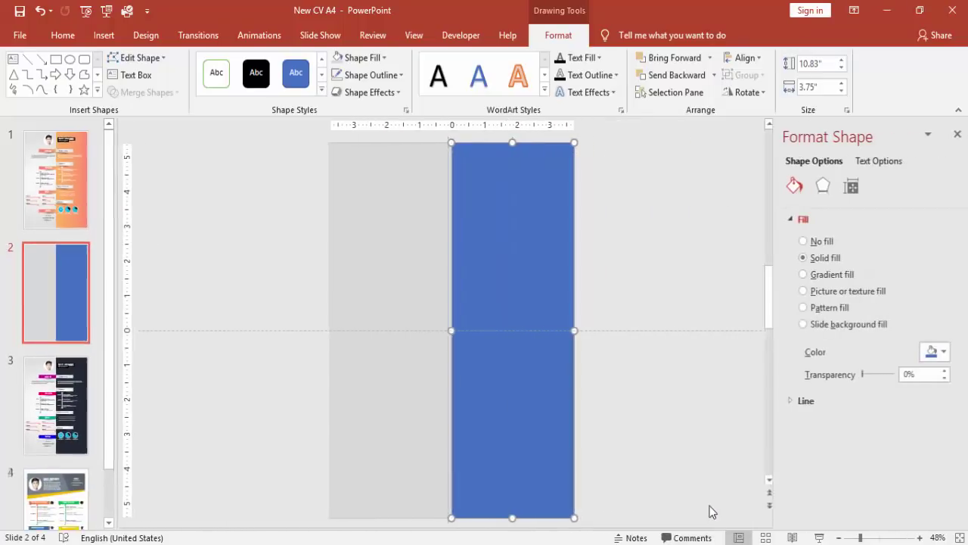
{"action": "left_click", "coordinate": [823, 274]}
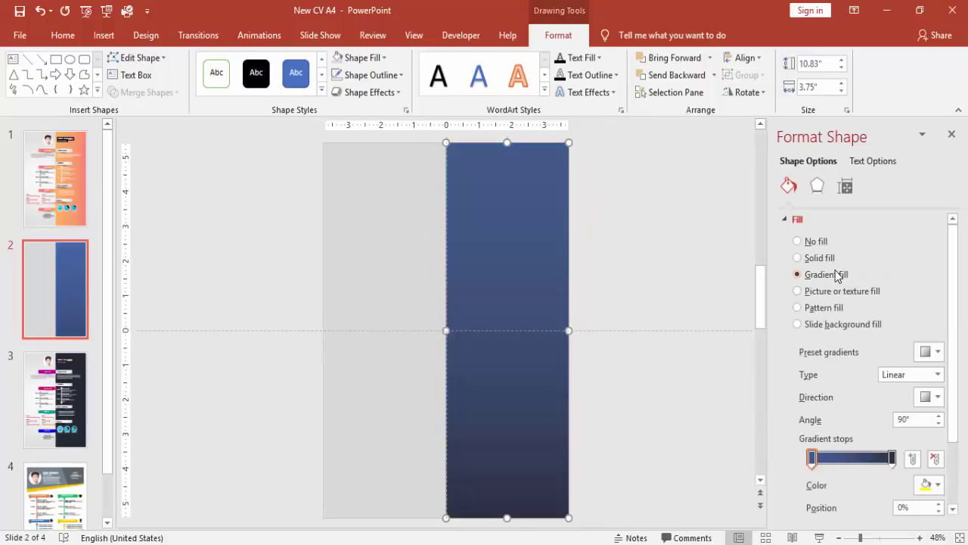
{"action": "left_click", "coordinate": [891, 457]}
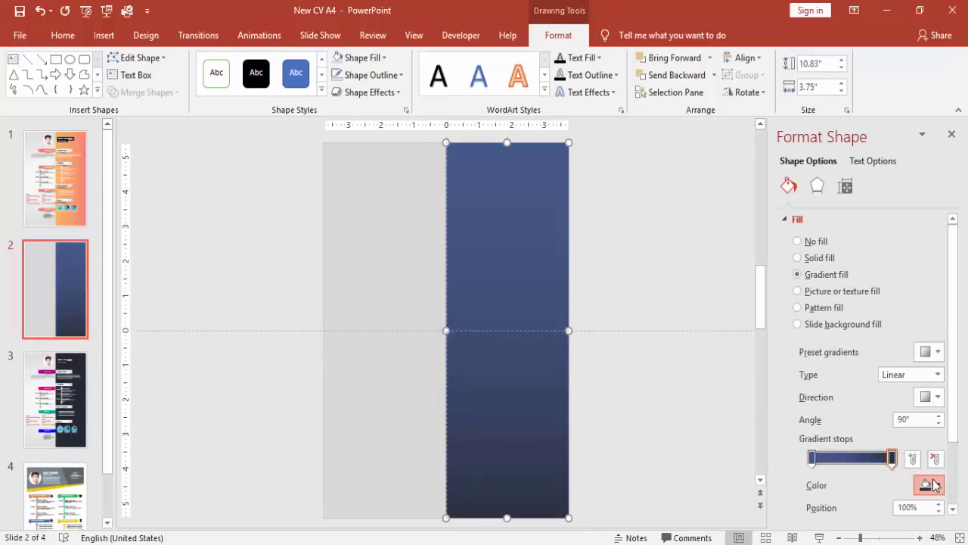
{"action": "left_click", "coordinate": [928, 484]}
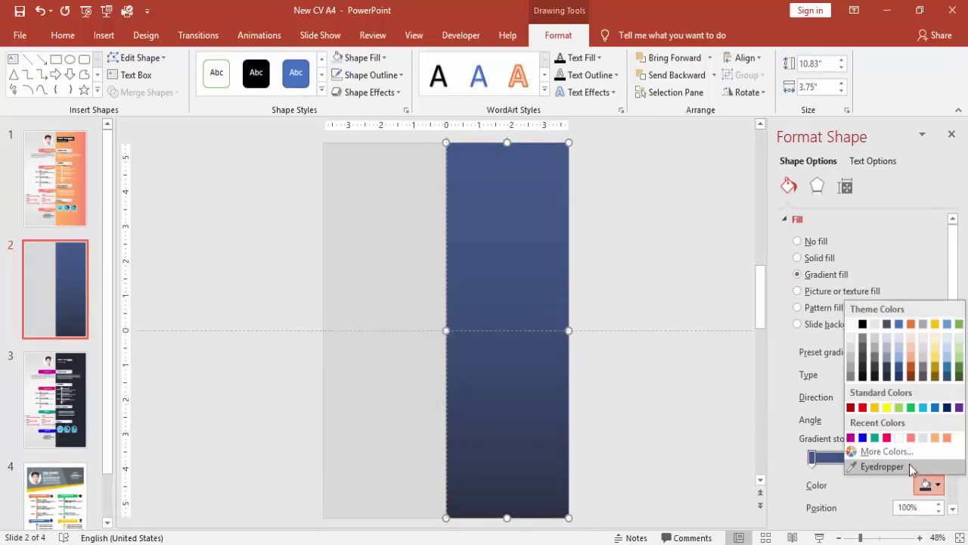
{"action": "left_click", "coordinate": [948, 438]}
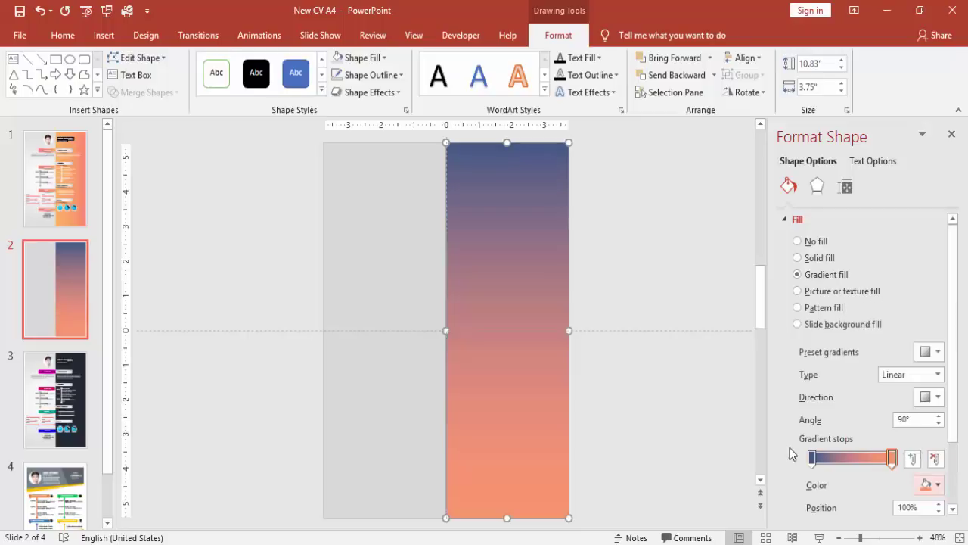
Make the gradient's first stop salmon and run it horizontally at 180°.
{"action": "left_click", "coordinate": [812, 457]}
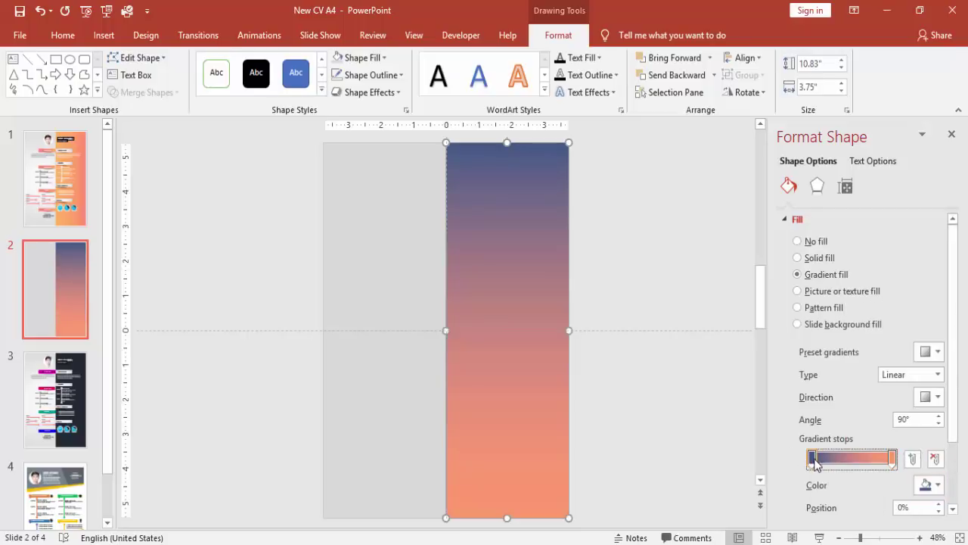
{"action": "left_click", "coordinate": [935, 484]}
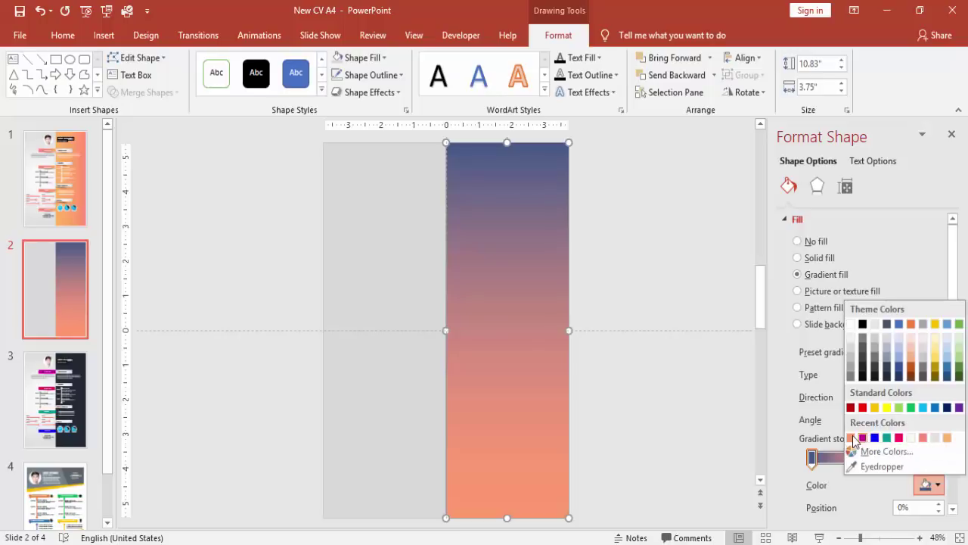
{"action": "left_click", "coordinate": [923, 439]}
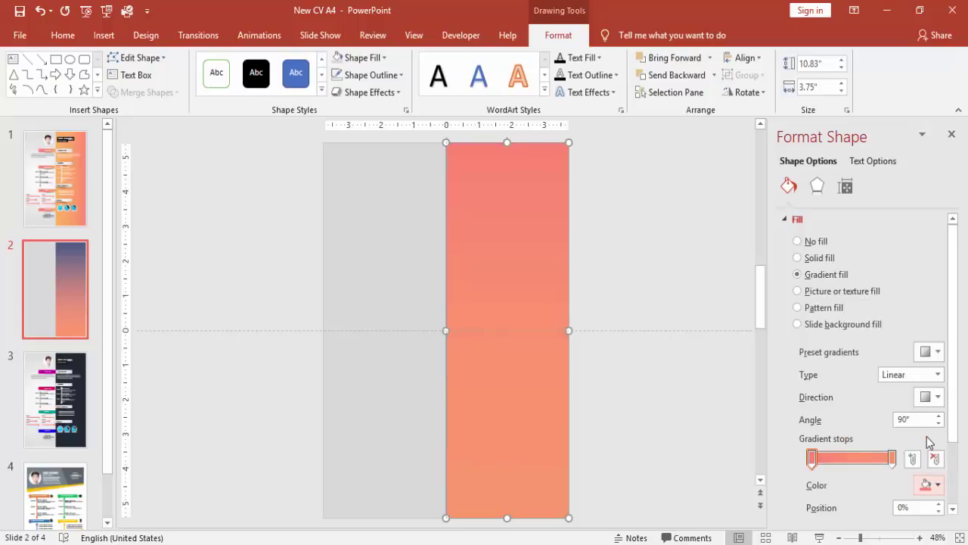
{"action": "left_click", "coordinate": [930, 397]}
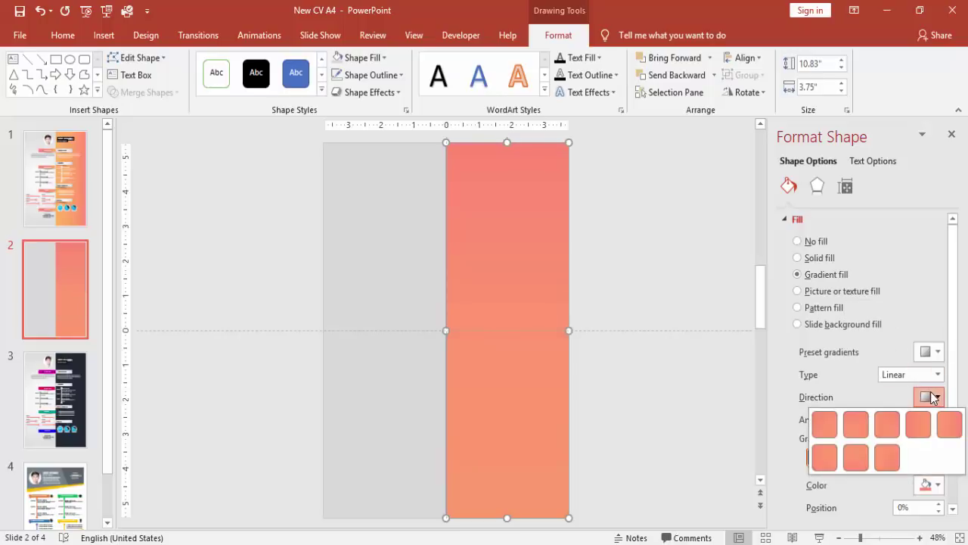
{"action": "left_click", "coordinate": [948, 422]}
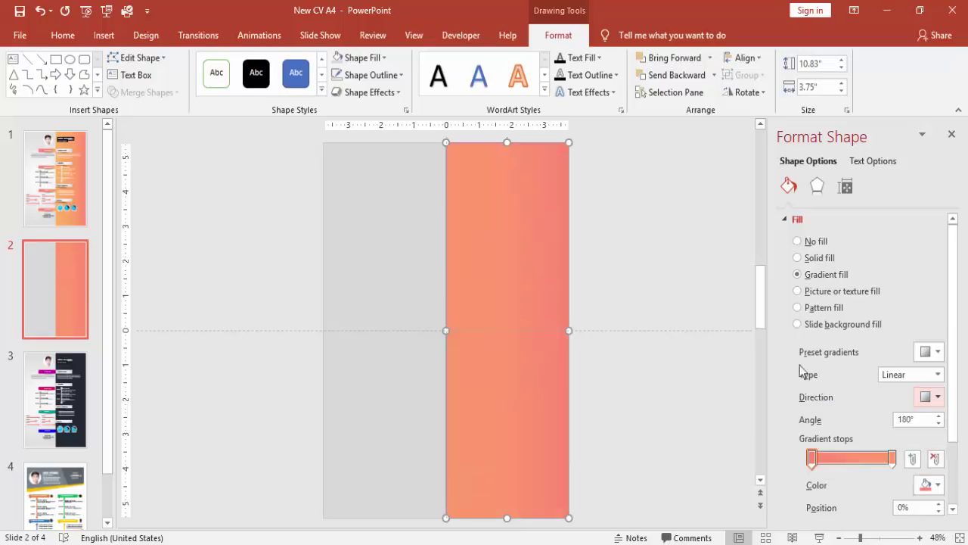
{"action": "left_click", "coordinate": [670, 315]}
Give the left panel a gradient fill with a light grey stop and a white end stop.
{"action": "left_click", "coordinate": [409, 204]}
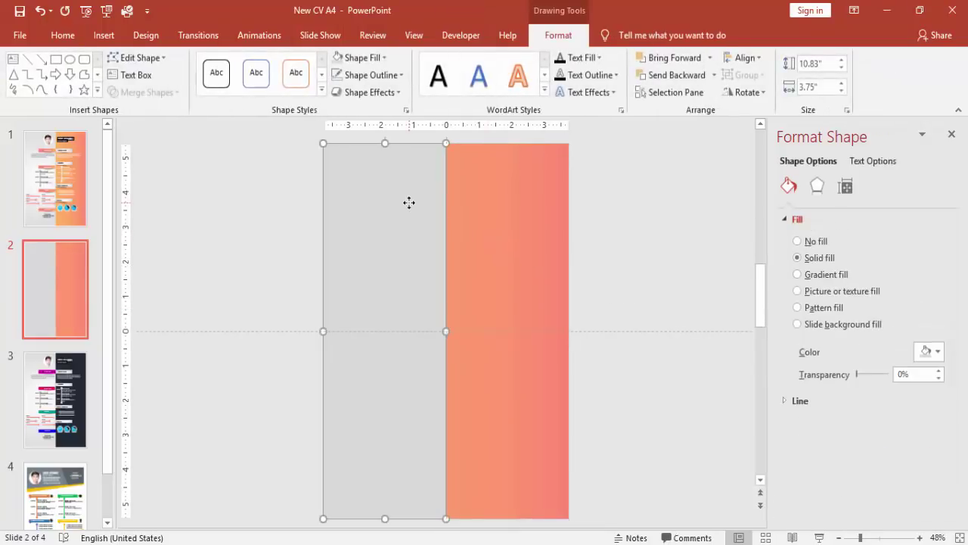
{"action": "left_click", "coordinate": [826, 274]}
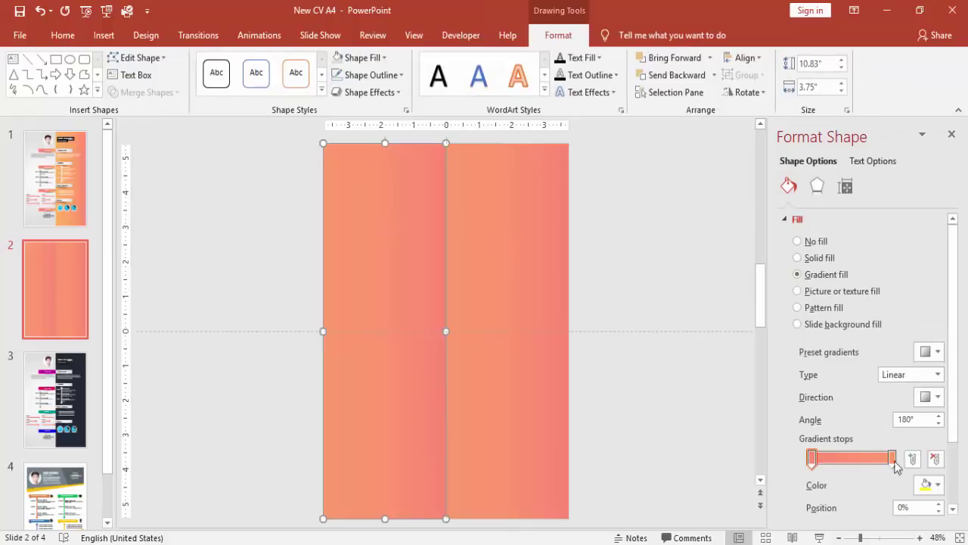
{"action": "left_click", "coordinate": [930, 484]}
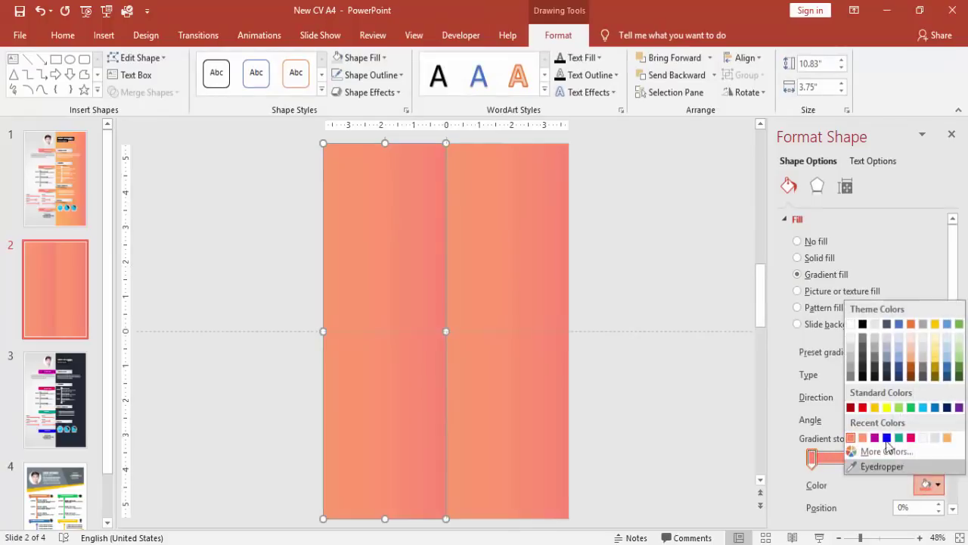
{"action": "left_click", "coordinate": [852, 351]}
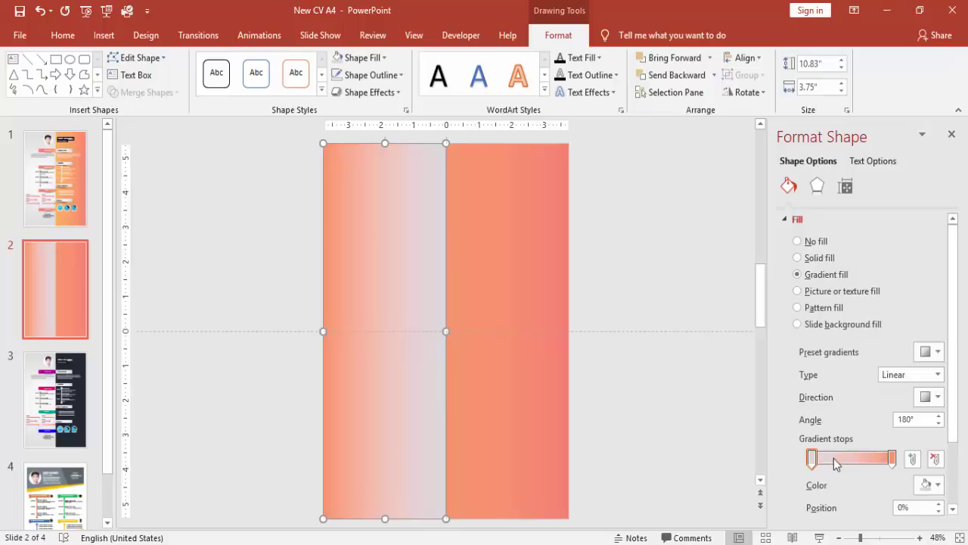
{"action": "left_click", "coordinate": [893, 457]}
{"action": "left_click", "coordinate": [929, 485]}
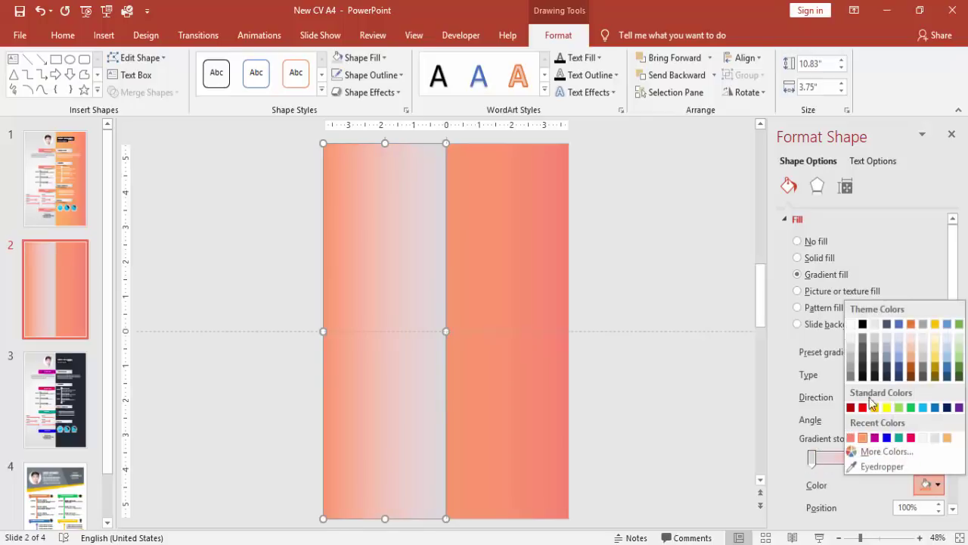
{"action": "left_click", "coordinate": [851, 325]}
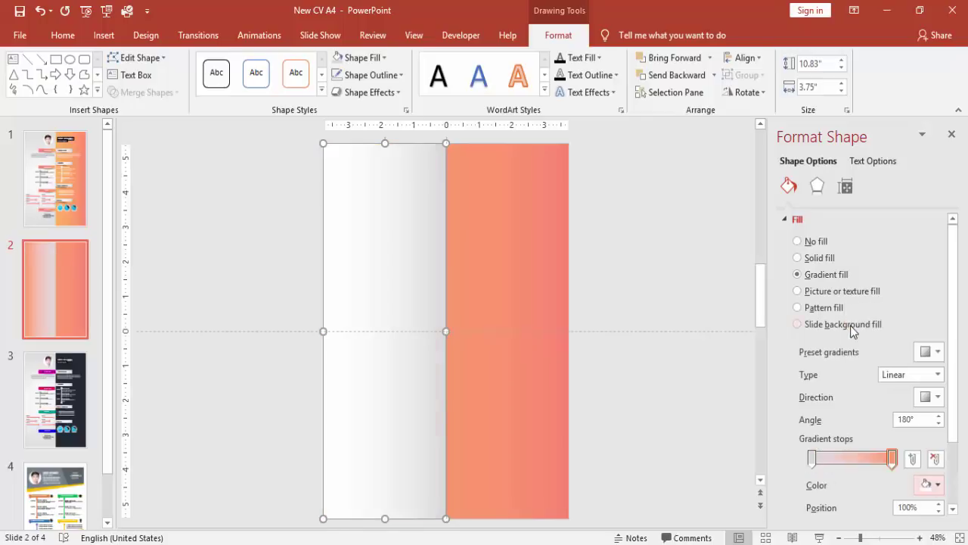
{"action": "left_click", "coordinate": [667, 276]}
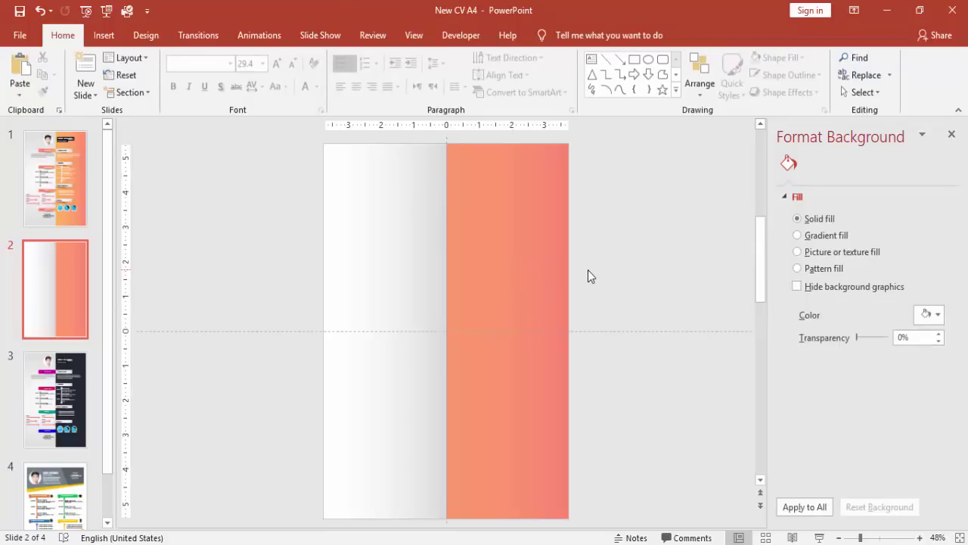
Change the left panel's gradient type to Radial with a centred direction.
{"action": "left_click", "coordinate": [393, 275]}
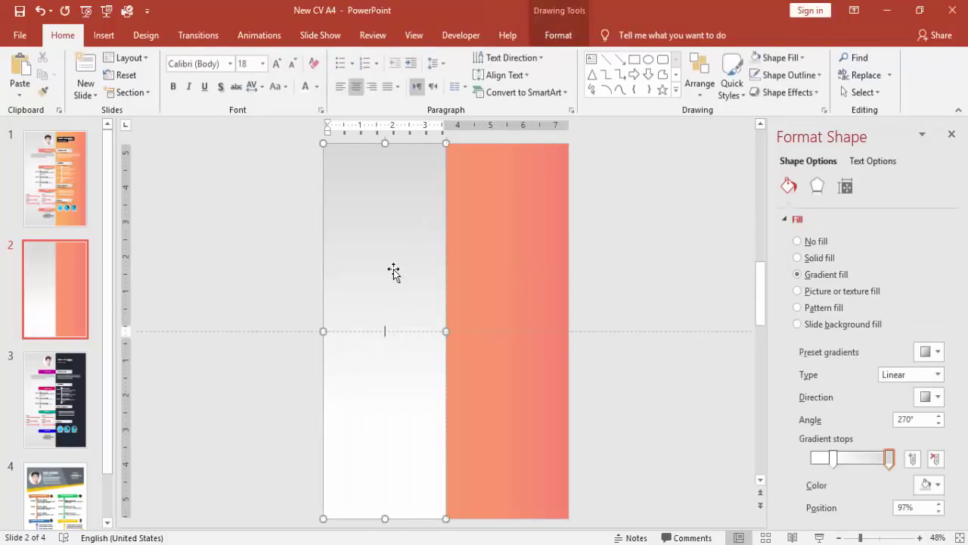
{"action": "left_click", "coordinate": [938, 375]}
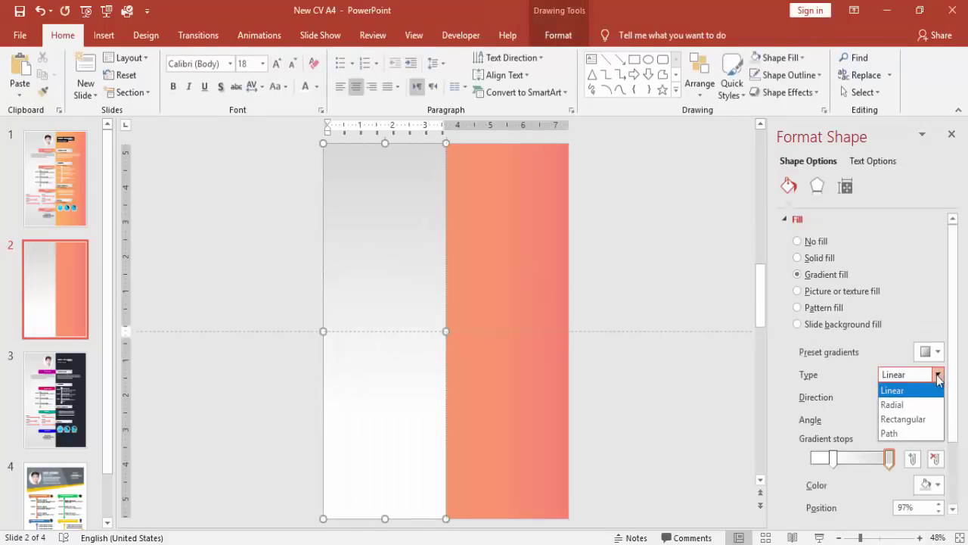
{"action": "left_click", "coordinate": [913, 409]}
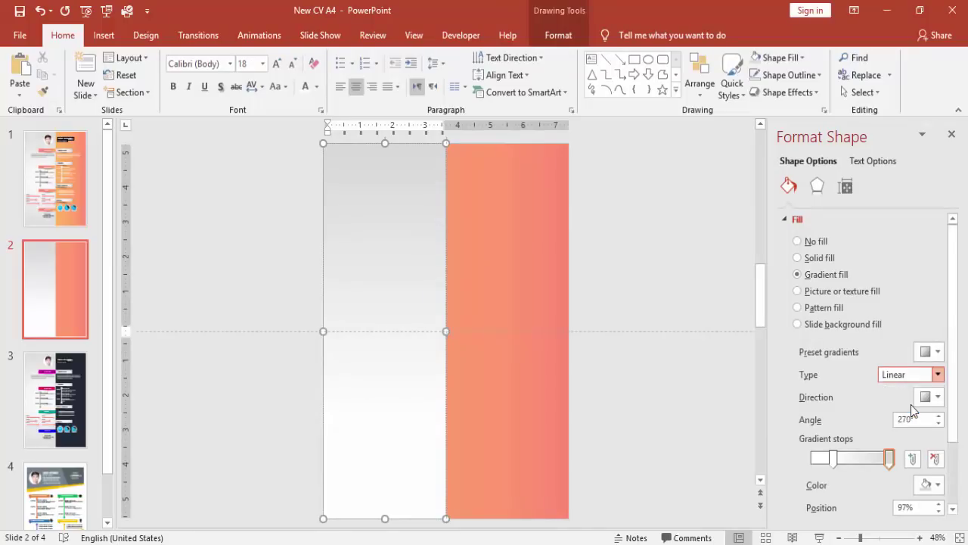
{"action": "left_click", "coordinate": [938, 398]}
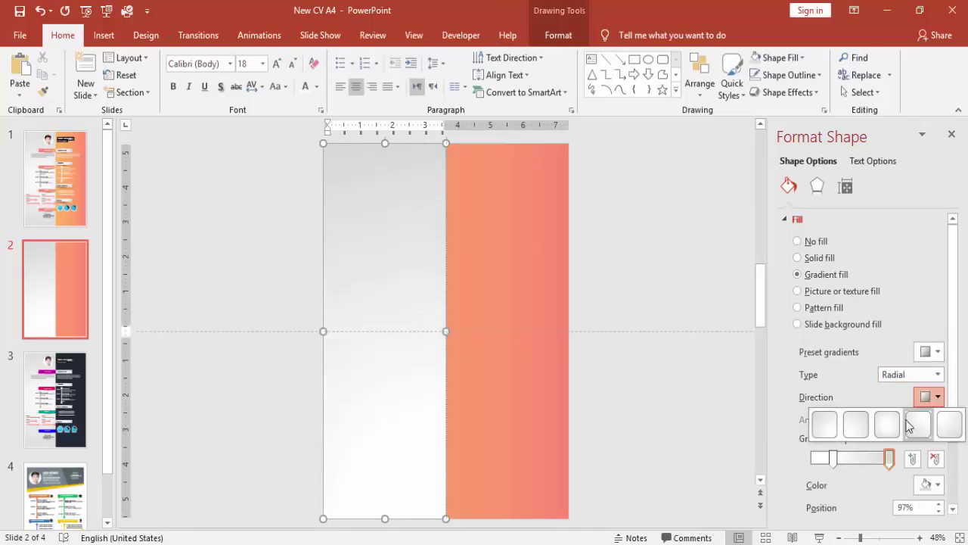
{"action": "left_click", "coordinate": [918, 426]}
{"action": "left_click", "coordinate": [602, 302]}
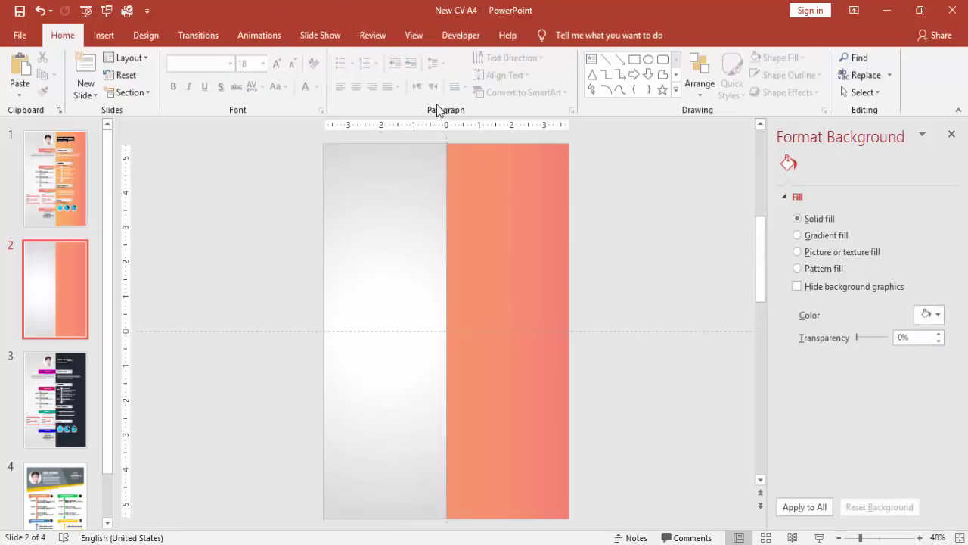
Insert the employee photo and drag it to the top of the grey column.
{"action": "left_click", "coordinate": [104, 35]}
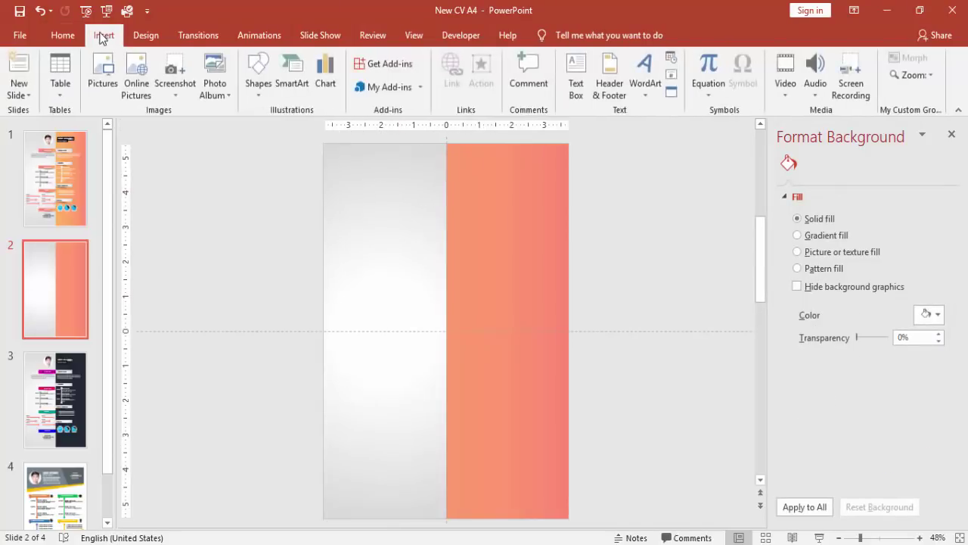
{"action": "left_click", "coordinate": [106, 83]}
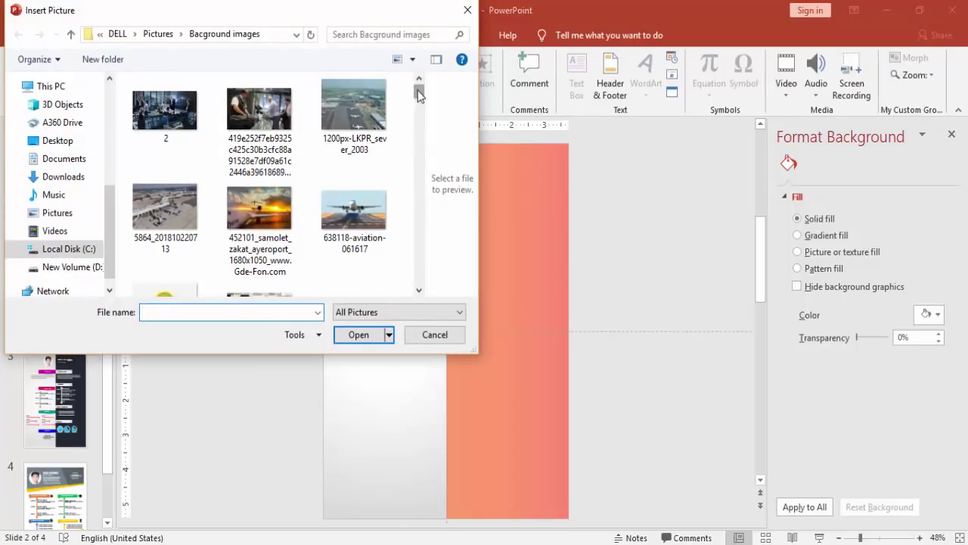
{"action": "left_click_drag", "start_coordinate": [418, 92], "coordinate": [415, 179]}
{"action": "left_click", "coordinate": [354, 250]}
{"action": "left_click", "coordinate": [363, 335]}
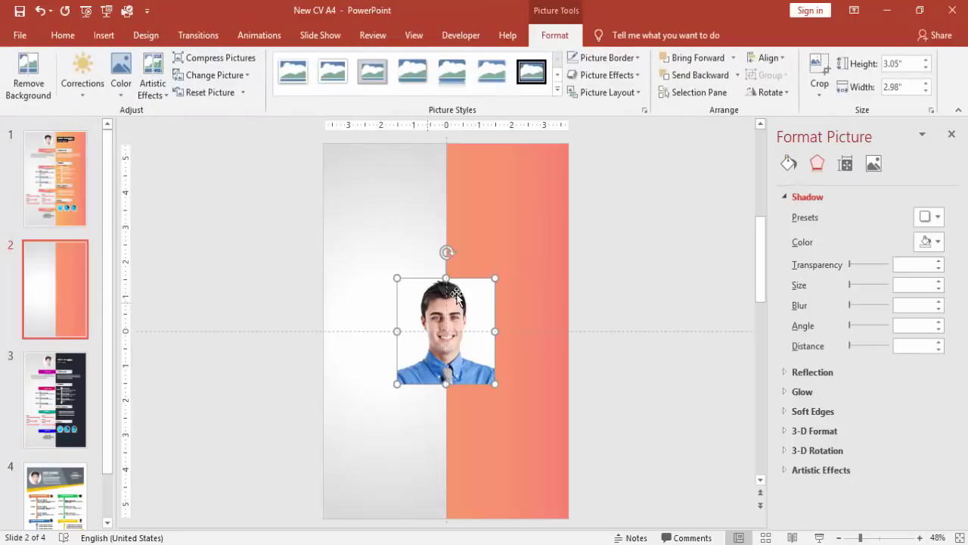
{"action": "left_click_drag", "start_coordinate": [441, 311], "coordinate": [385, 218]}
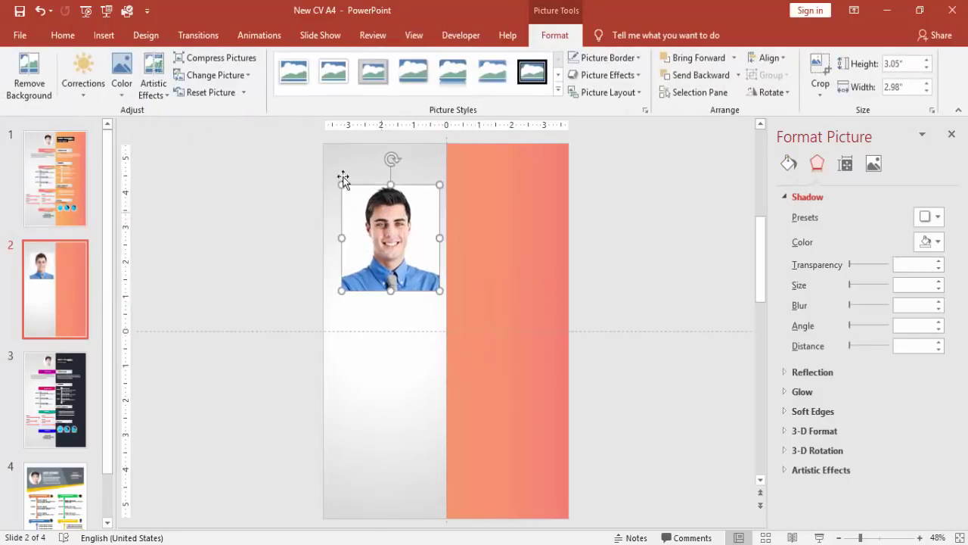
{"action": "left_click", "coordinate": [230, 200]}
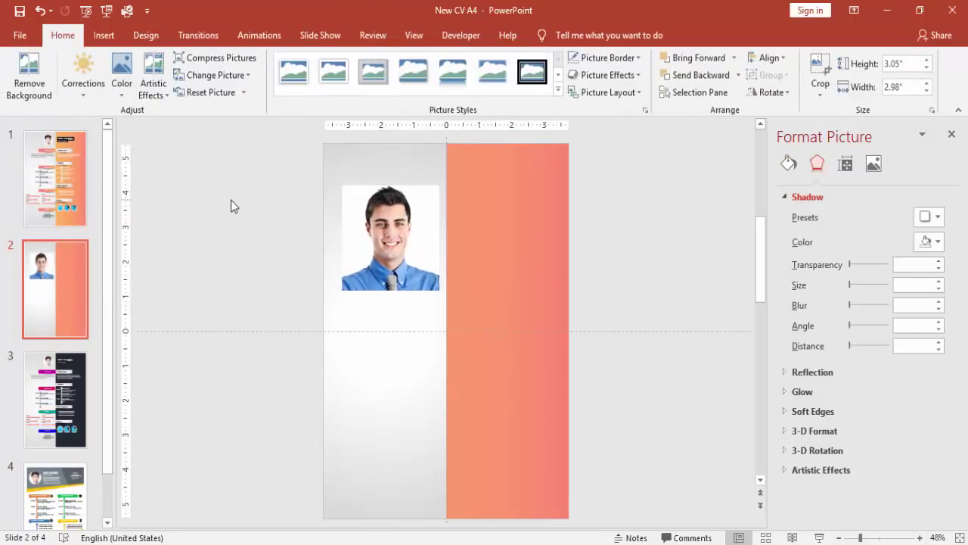
Draw an oval over the photo's face, select photo and circle, and open Merge Shapes.
{"action": "left_click", "coordinate": [104, 35]}
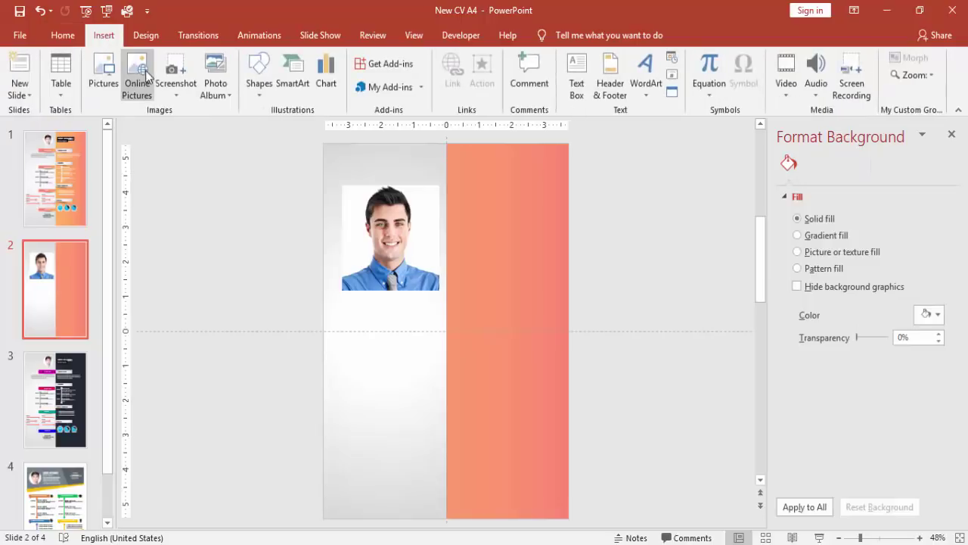
{"action": "left_click", "coordinate": [258, 94]}
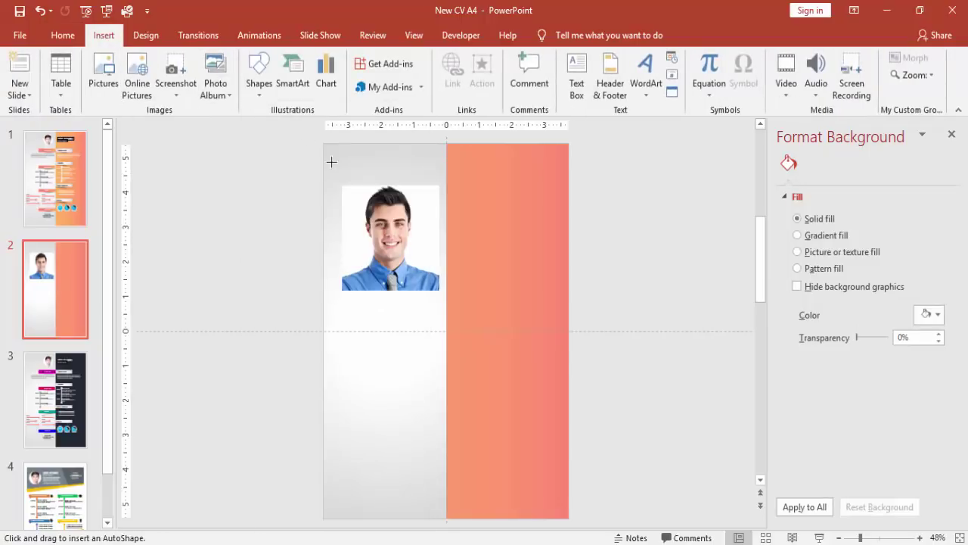
{"action": "mouse_move", "coordinate": [350, 189]}
{"action": "left_mouse_down"}
{"action": "mouse_move", "coordinate": [390, 246]}
{"action": "mouse_move", "coordinate": [433, 280]}
{"action": "left_mouse_up"}
{"action": "left_click_drag", "start_coordinate": [404, 244], "coordinate": [401, 238]}
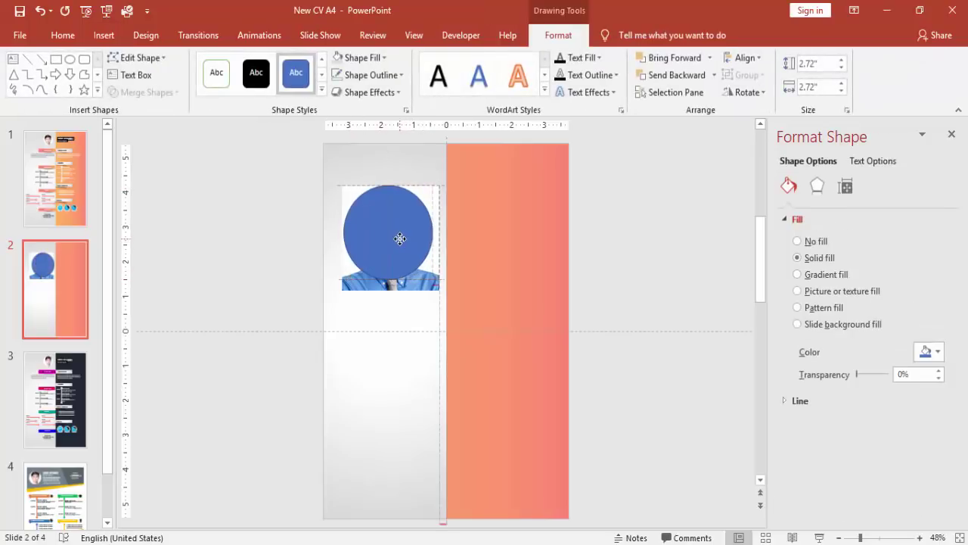
{"action": "left_click", "coordinate": [433, 203]}
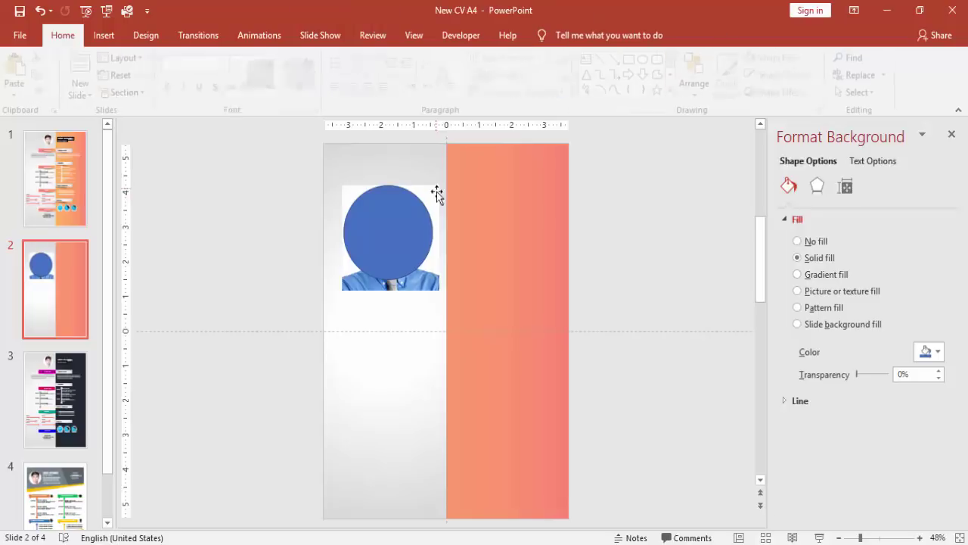
{"action": "left_click", "coordinate": [393, 205], "text": "shift"}
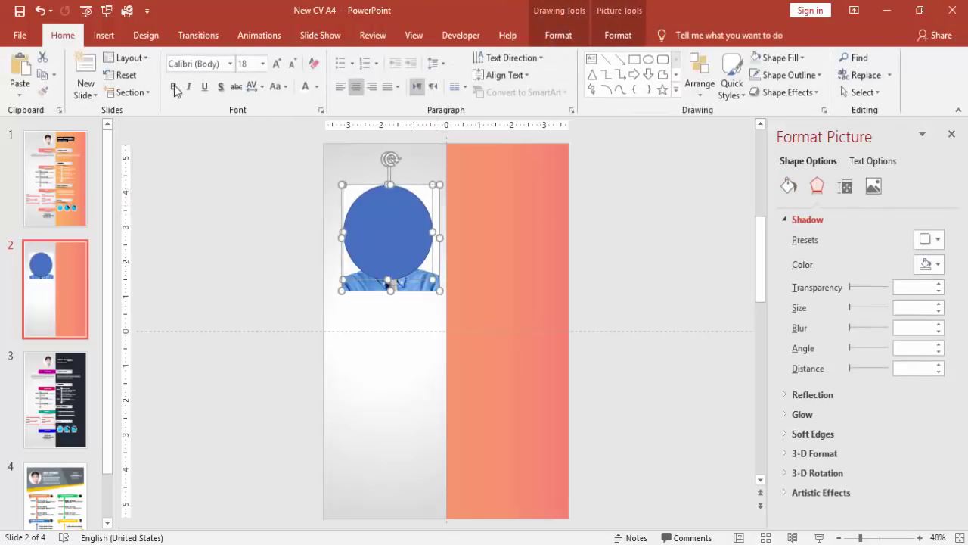
{"action": "left_click", "coordinate": [614, 35]}
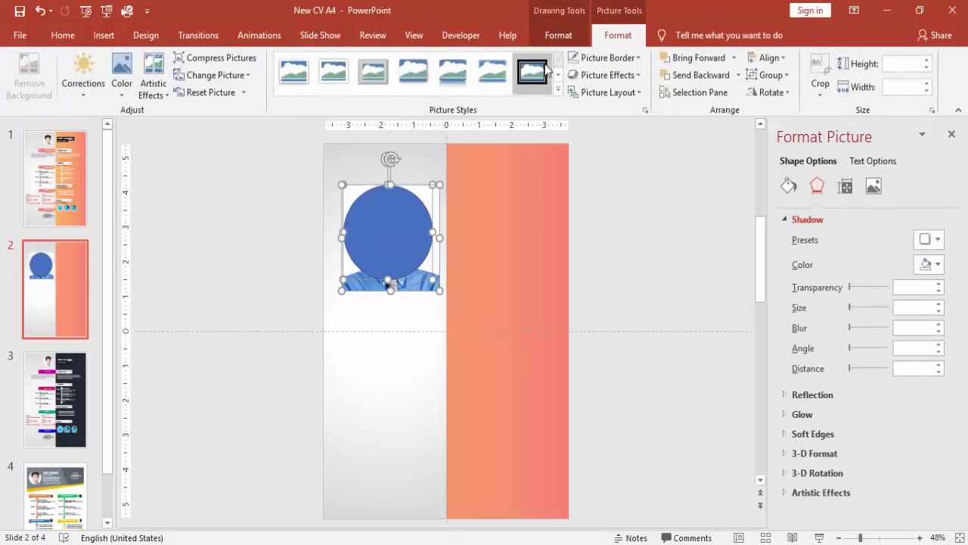
{"action": "left_click", "coordinate": [560, 35]}
{"action": "left_click", "coordinate": [171, 96]}
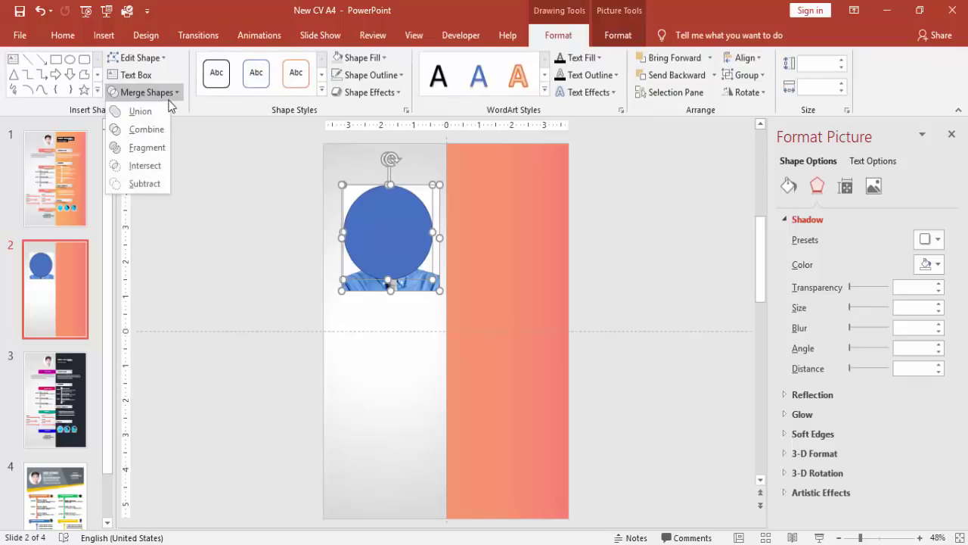
Intersect to crop the photo round, then shrink it and move it near the top.
{"action": "left_click", "coordinate": [154, 170]}
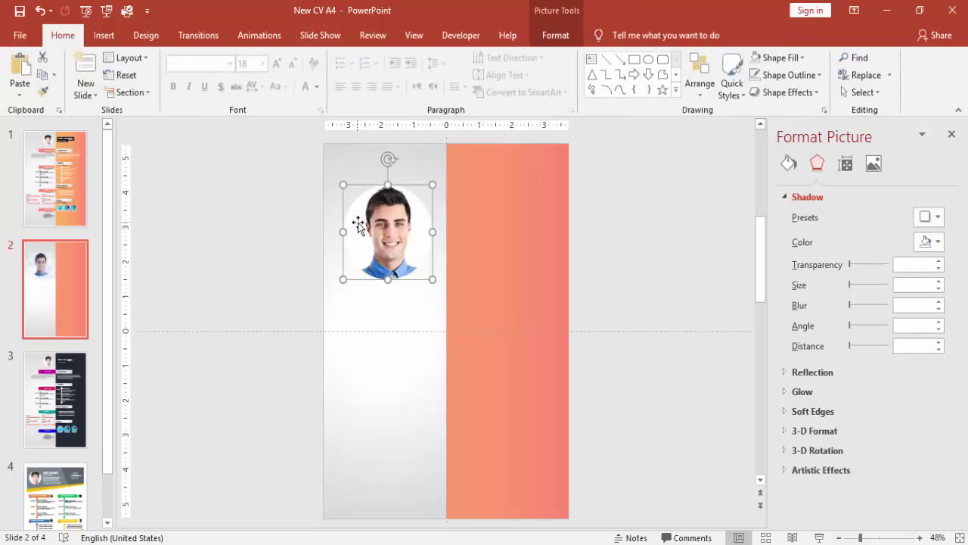
{"action": "left_click_drag", "start_coordinate": [384, 228], "coordinate": [398, 190]}
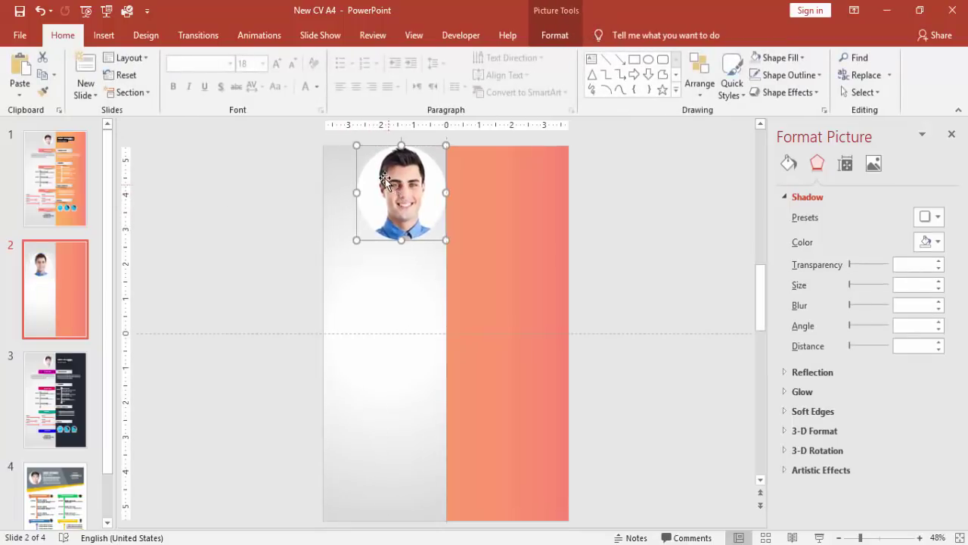
{"action": "left_click_drag", "start_coordinate": [357, 144], "coordinate": [384, 174]}
{"action": "left_click_drag", "start_coordinate": [418, 204], "coordinate": [410, 186]}
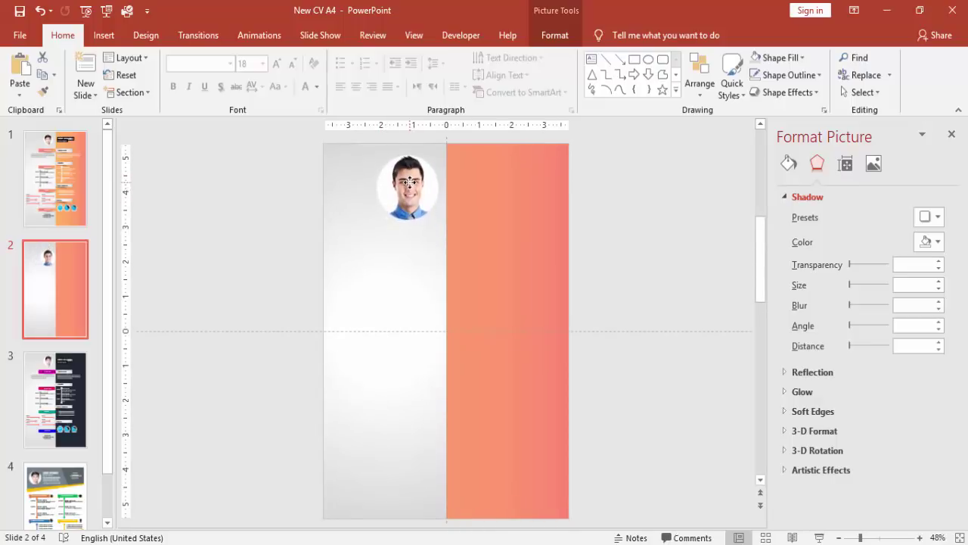
{"action": "left_click_drag", "start_coordinate": [376, 153], "coordinate": [405, 178]}
{"action": "left_click", "coordinate": [704, 179]}
Add a 'YOUR NAME' text box in white Oswald size 20 beside the photo.
{"action": "left_click", "coordinate": [104, 35]}
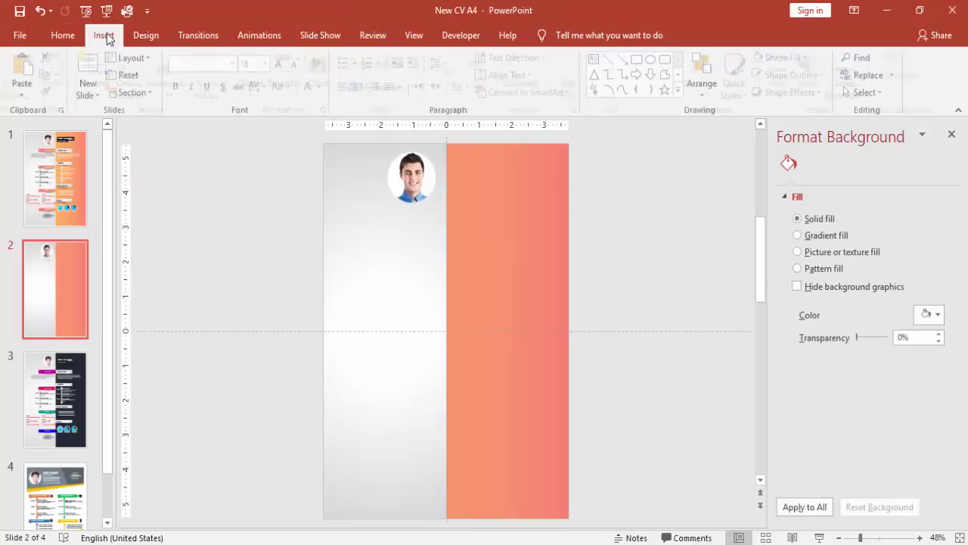
{"action": "left_click", "coordinate": [576, 84]}
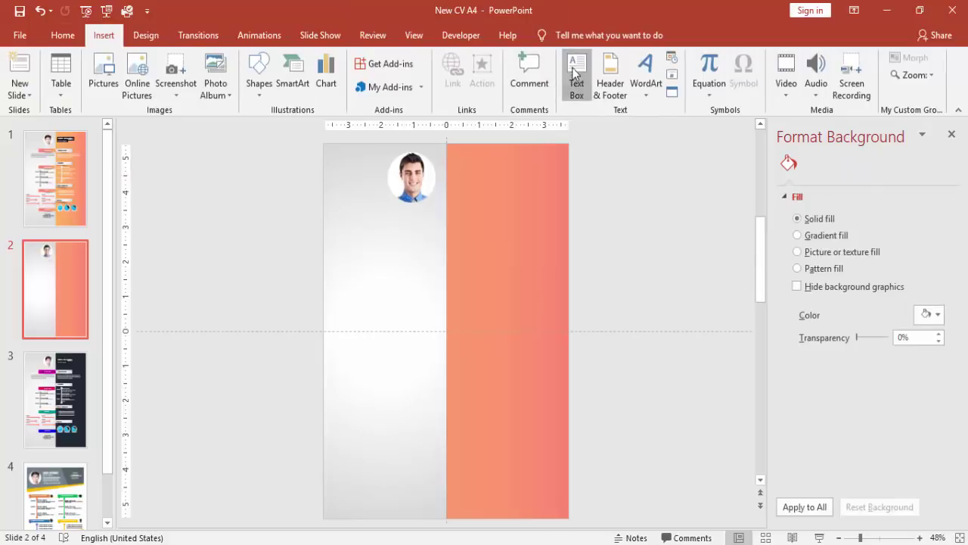
{"action": "left_click", "coordinate": [602, 203]}
{"action": "type", "text": "YO"}
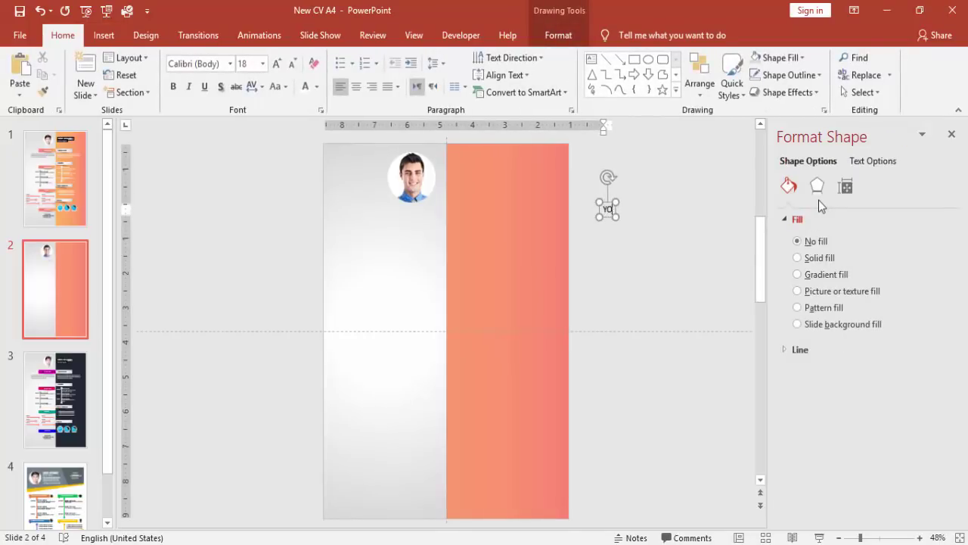
{"action": "type", "text": "UR NAME"}
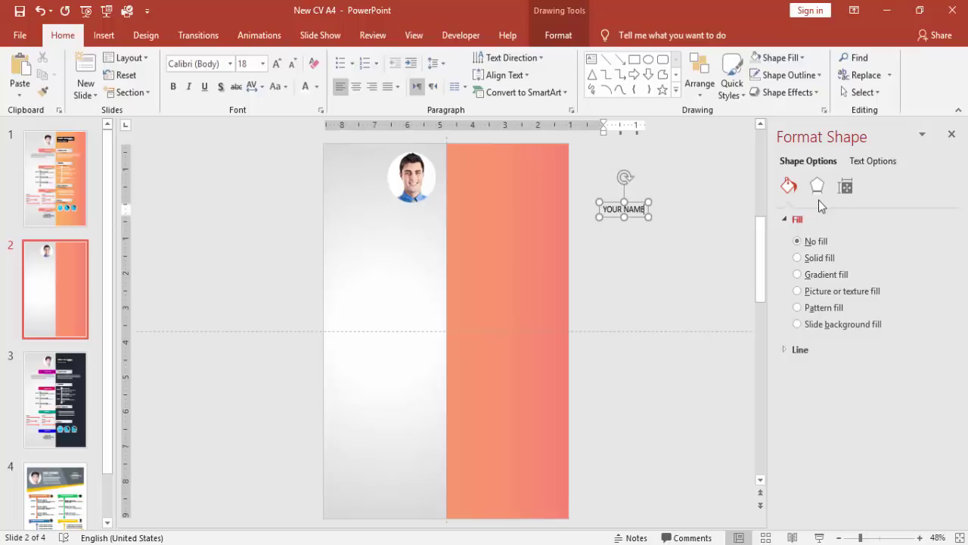
{"action": "left_click", "coordinate": [636, 200]}
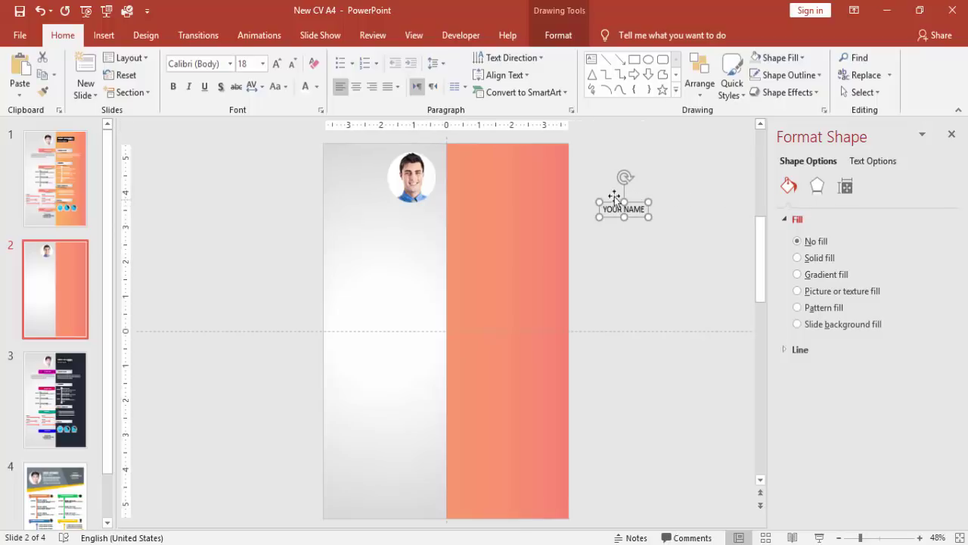
{"action": "left_click", "coordinate": [222, 64]}
{"action": "type", "text": "Oswald"}
{"action": "key", "text": "Return"}
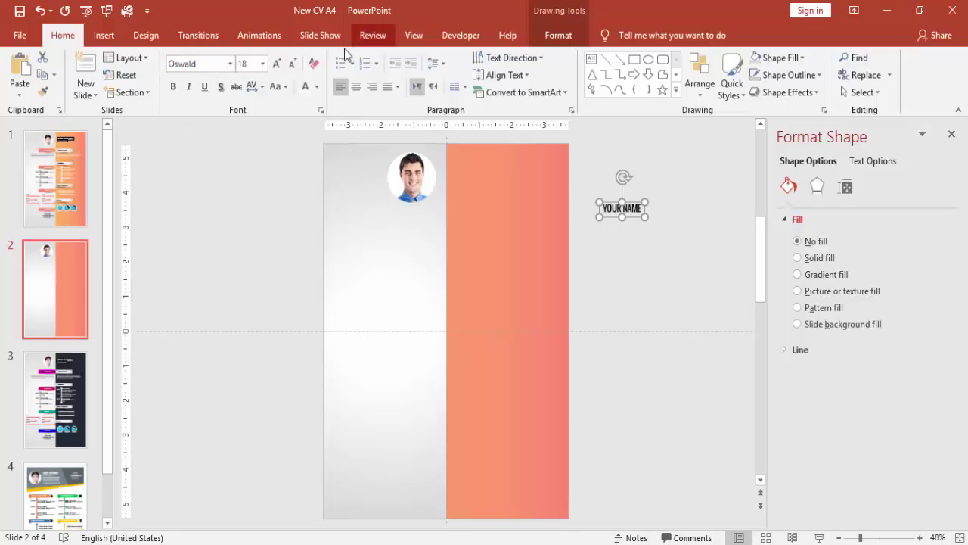
{"action": "left_click", "coordinate": [276, 65]}
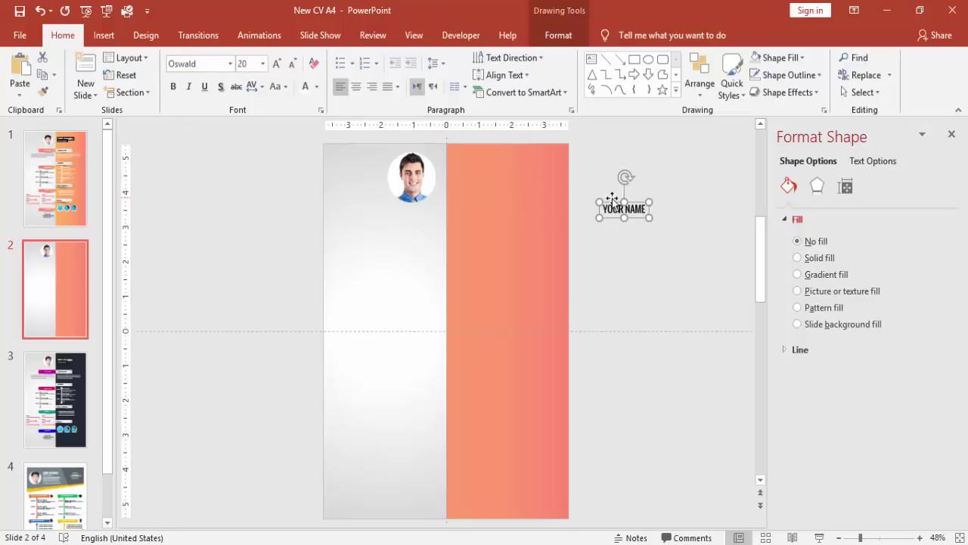
{"action": "left_click_drag", "start_coordinate": [612, 198], "coordinate": [465, 174]}
{"action": "left_click", "coordinate": [305, 87]}
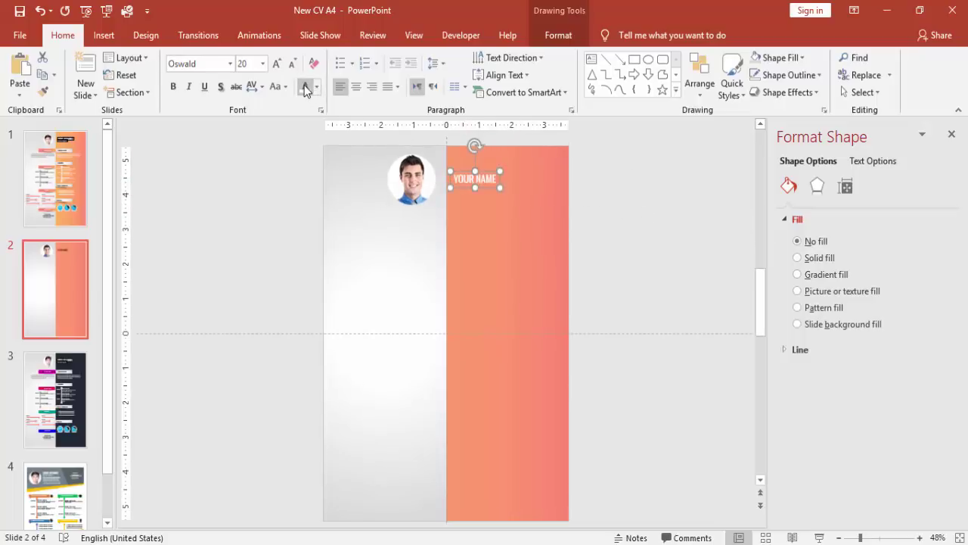
Fill the YOUR NAME box solid black and remove its outline.
{"action": "left_click", "coordinate": [577, 34]}
{"action": "left_click", "coordinate": [362, 57]}
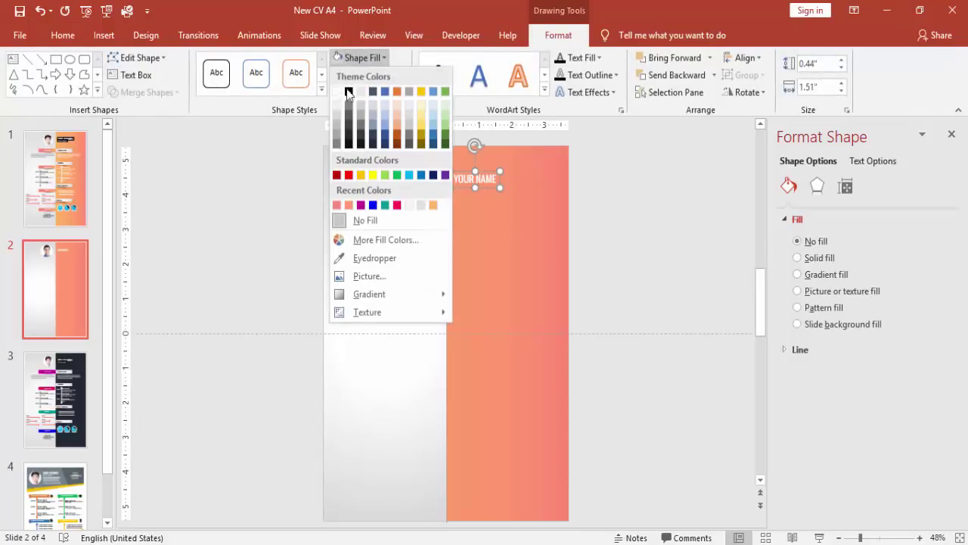
{"action": "left_click", "coordinate": [348, 92]}
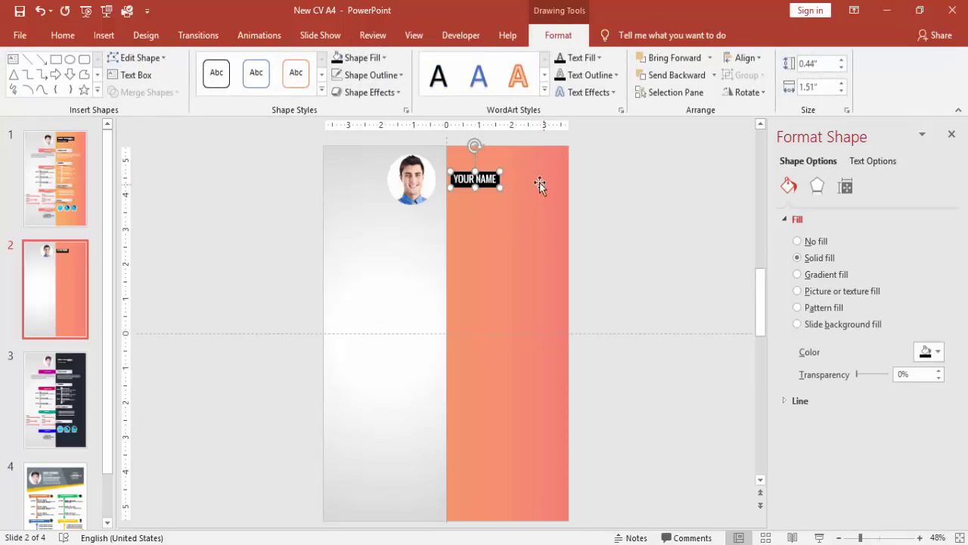
{"action": "left_click", "coordinate": [392, 79]}
{"action": "left_click", "coordinate": [392, 239]}
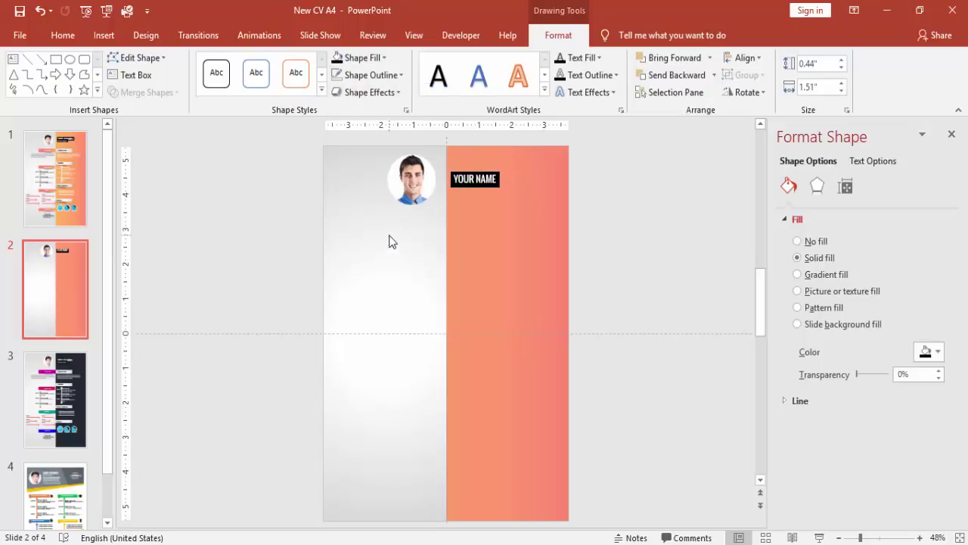
{"action": "left_click", "coordinate": [562, 188]}
{"action": "left_click", "coordinate": [476, 178]}
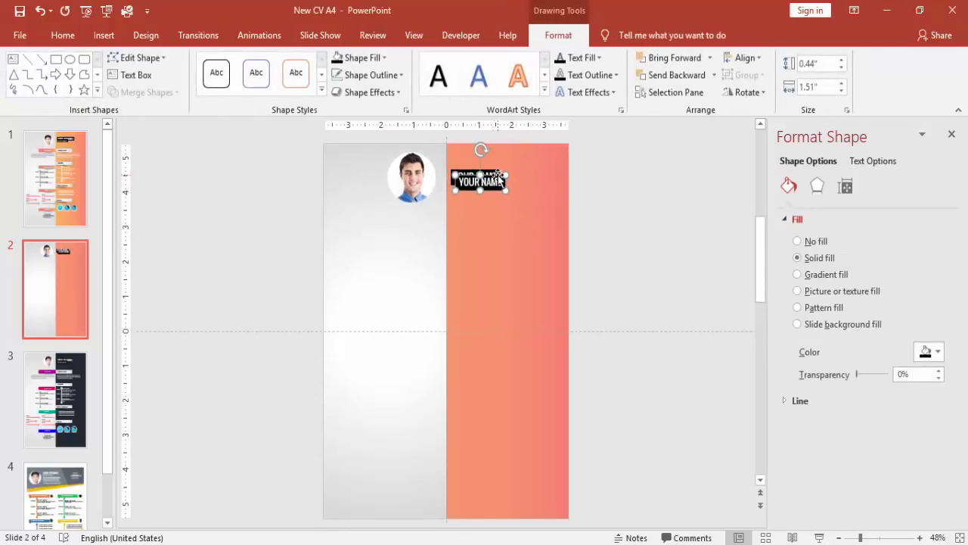
Duplicate the YOUR NAME box just below it and shrink the copy's font to 11.
{"action": "left_click_drag", "start_coordinate": [494, 178], "coordinate": [501, 203]}
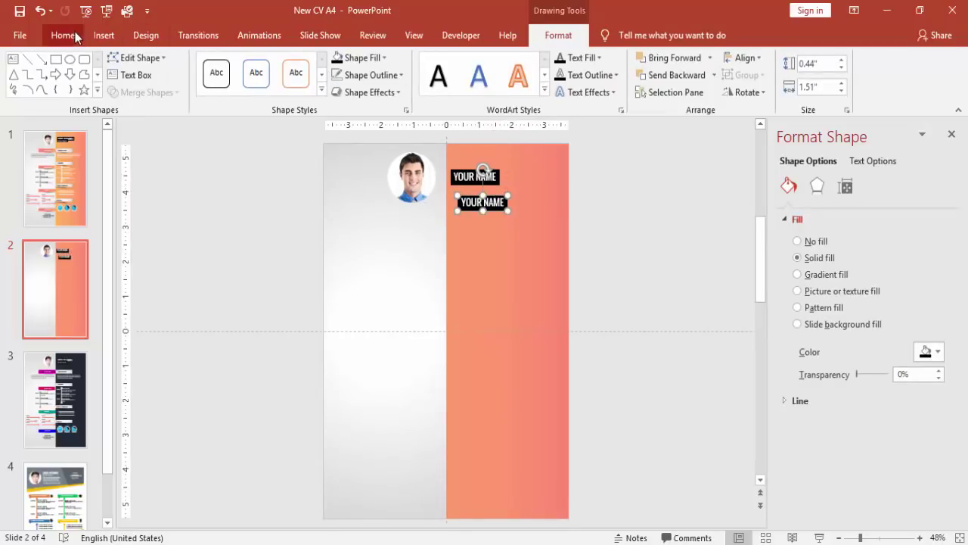
{"action": "left_click", "coordinate": [66, 35]}
{"action": "left_click", "coordinate": [292, 65]}
{"action": "left_click", "coordinate": [292, 65]}
{"action": "left_click", "coordinate": [292, 65]}
{"action": "left_click", "coordinate": [292, 65]}
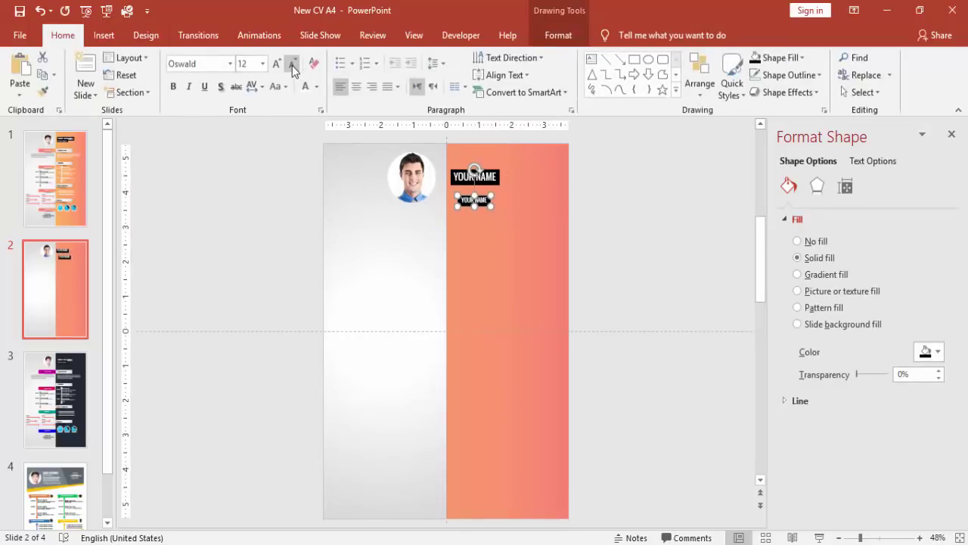
{"action": "left_click", "coordinate": [292, 65]}
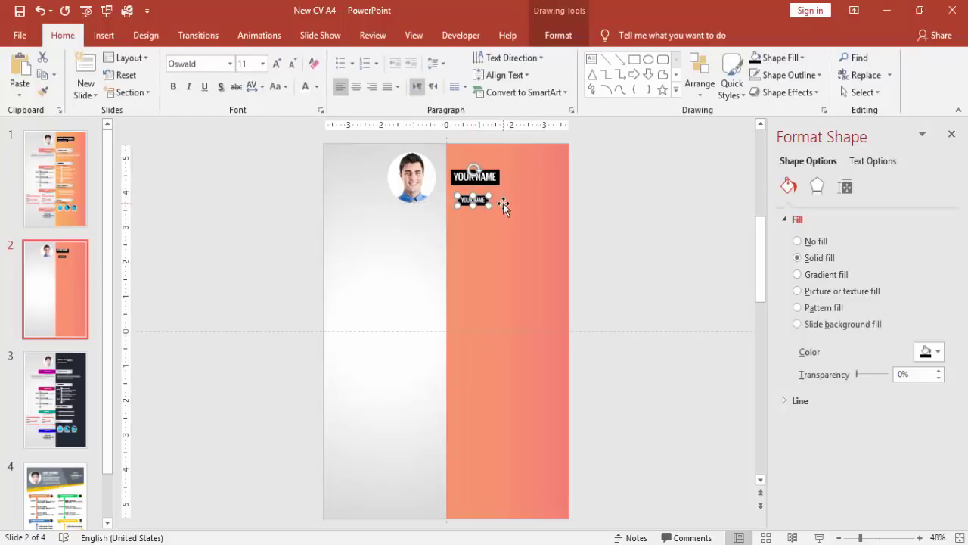
Retype the copy as 'Position' and place it beneath YOUR NAME.
{"action": "left_click_drag", "start_coordinate": [457, 200], "coordinate": [501, 202]}
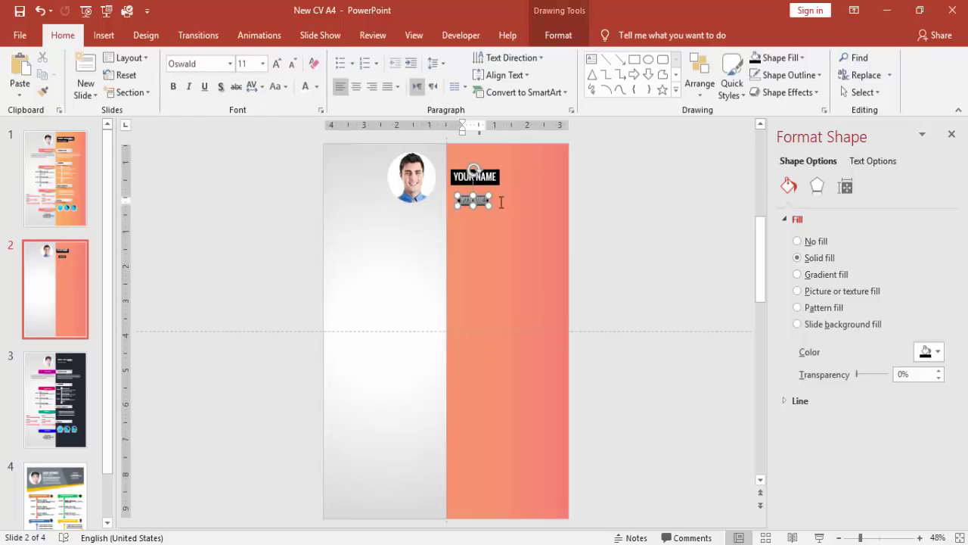
{"action": "type", "text": "Post"}
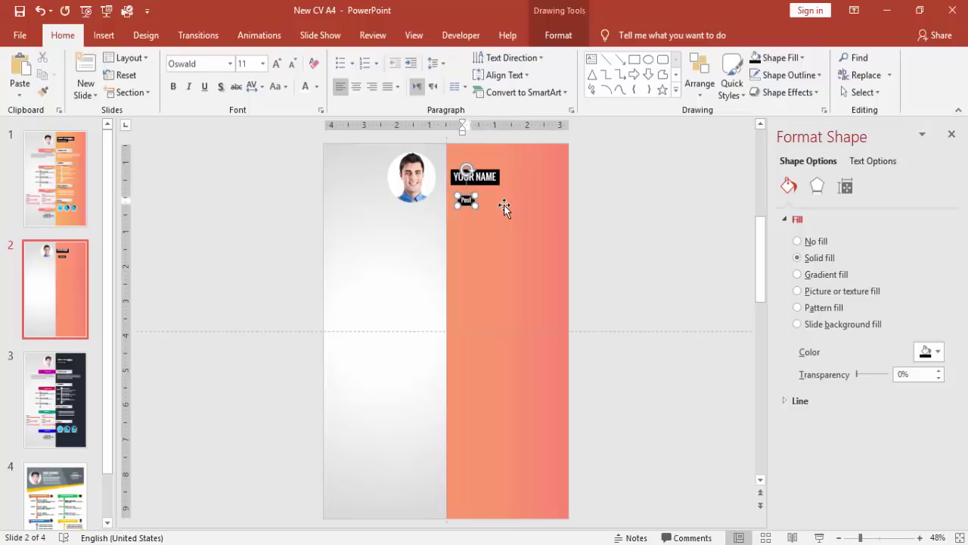
{"action": "type", "text": "tion"}
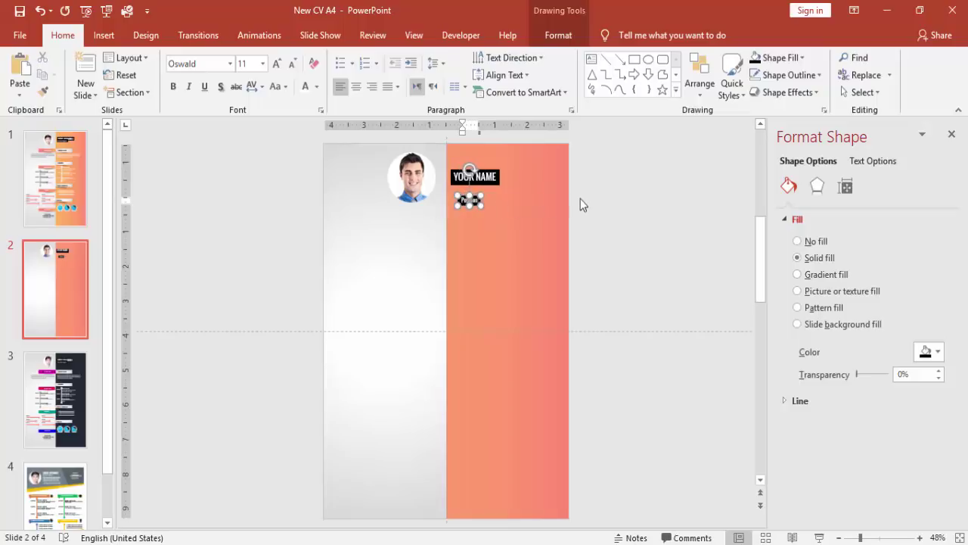
{"action": "left_click", "coordinate": [495, 218]}
{"action": "left_click", "coordinate": [478, 197]}
{"action": "left_click_drag", "start_coordinate": [479, 198], "coordinate": [472, 188]}
{"action": "key", "text": "ctrl+z"}
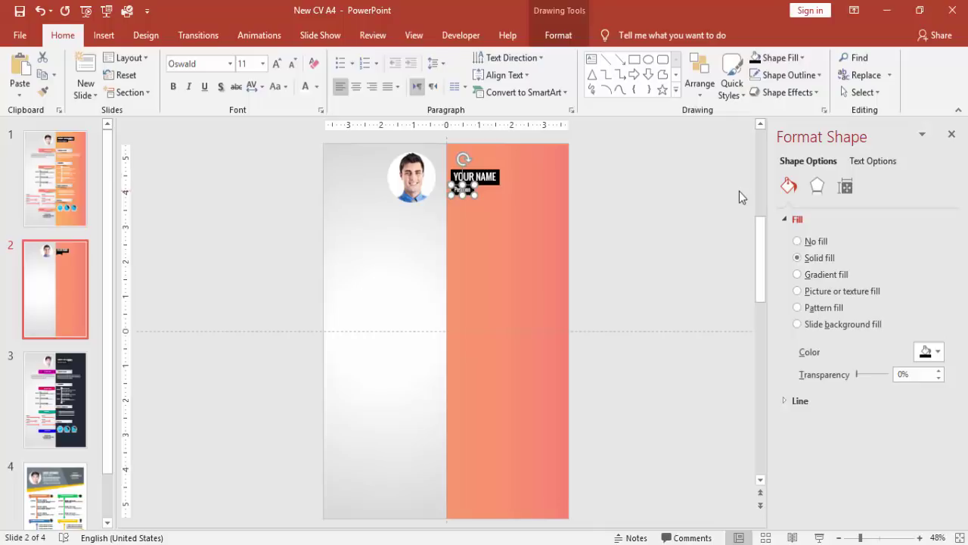
{"action": "left_click", "coordinate": [717, 191]}
{"action": "left_click", "coordinate": [471, 194]}
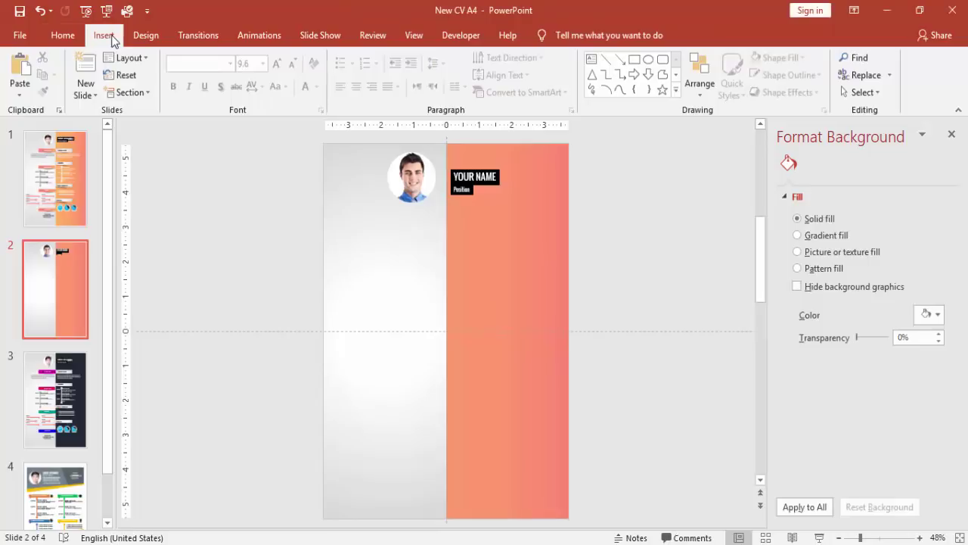
Draw a thin outline-free rectangle bar rightward from the slide's centre line.
{"action": "left_click", "coordinate": [104, 35]}
{"action": "left_click", "coordinate": [257, 89]}
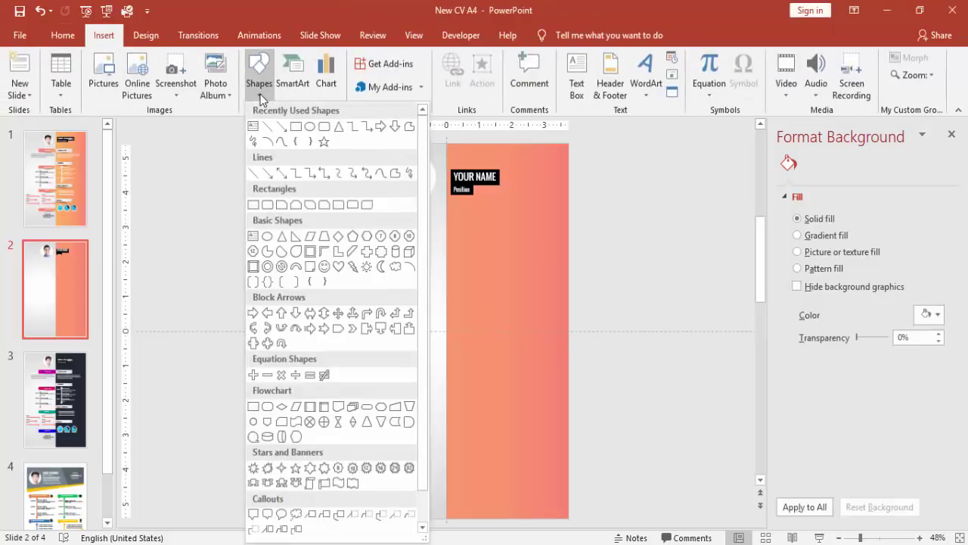
{"action": "left_click", "coordinate": [285, 140]}
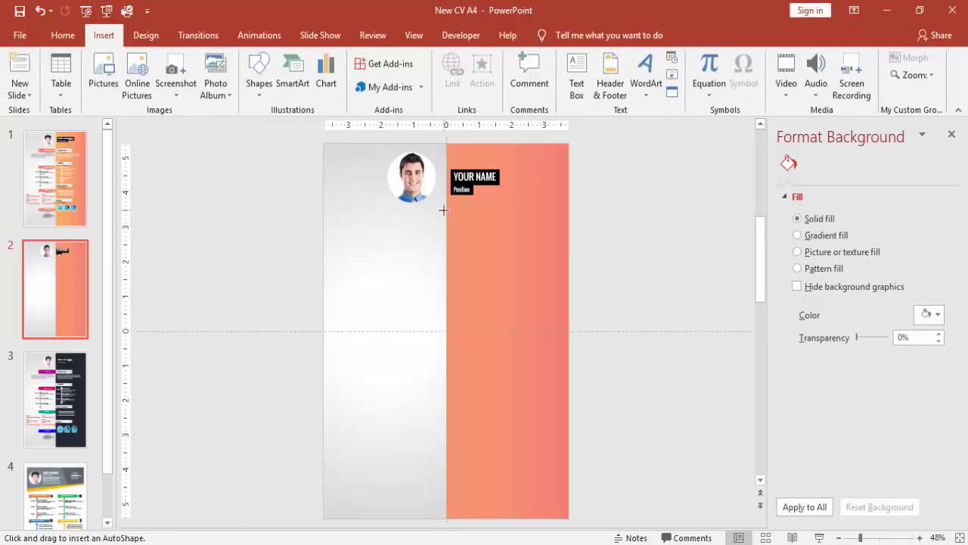
{"action": "left_click_drag", "start_coordinate": [447, 210], "coordinate": [525, 221]}
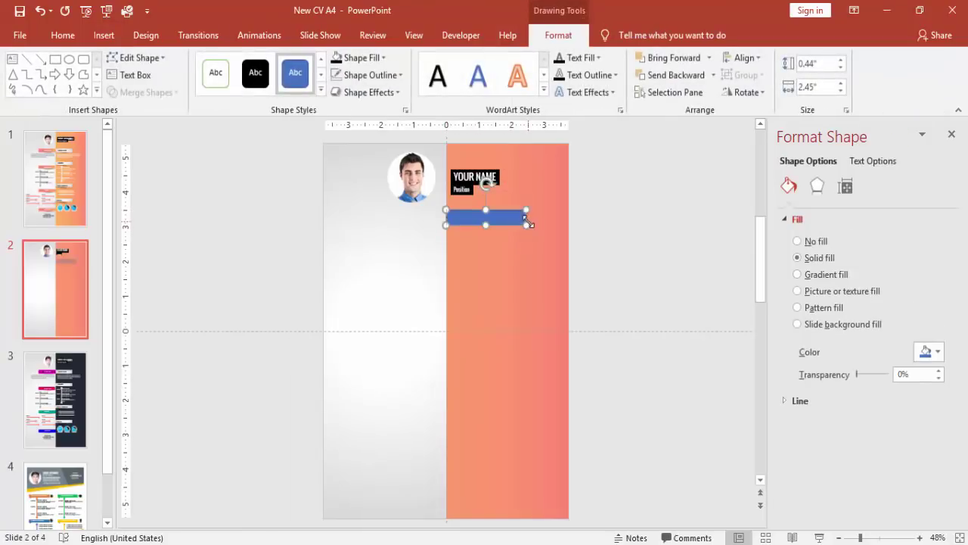
{"action": "left_click", "coordinate": [370, 75]}
{"action": "left_click", "coordinate": [364, 239]}
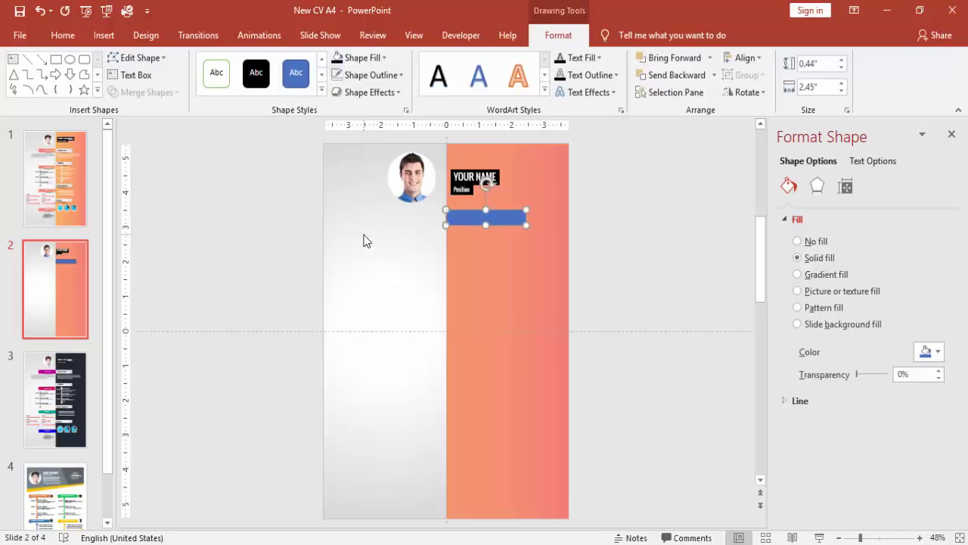
{"action": "left_click", "coordinate": [568, 233]}
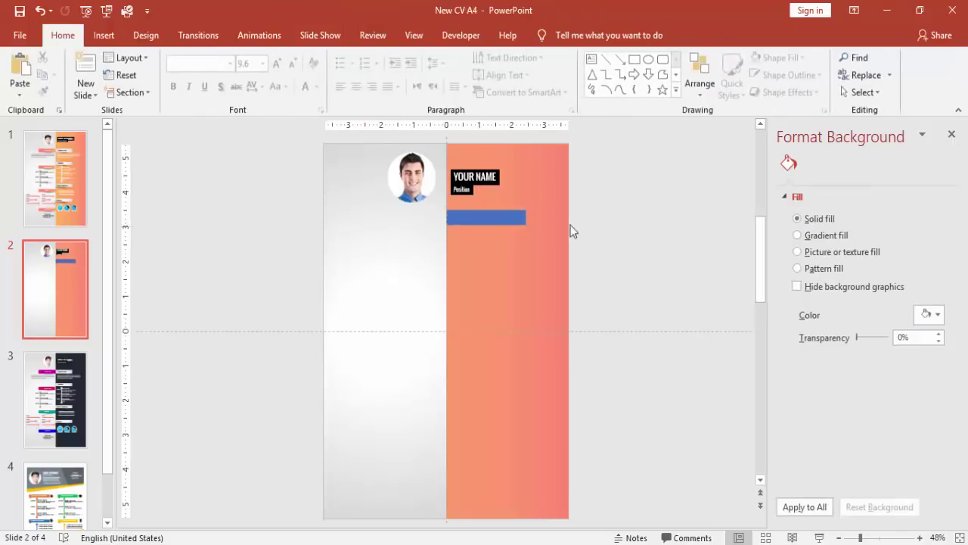
Copy the bar below and give the copy a 120° linear gradient fading to transparent.
{"action": "left_click", "coordinate": [512, 224]}
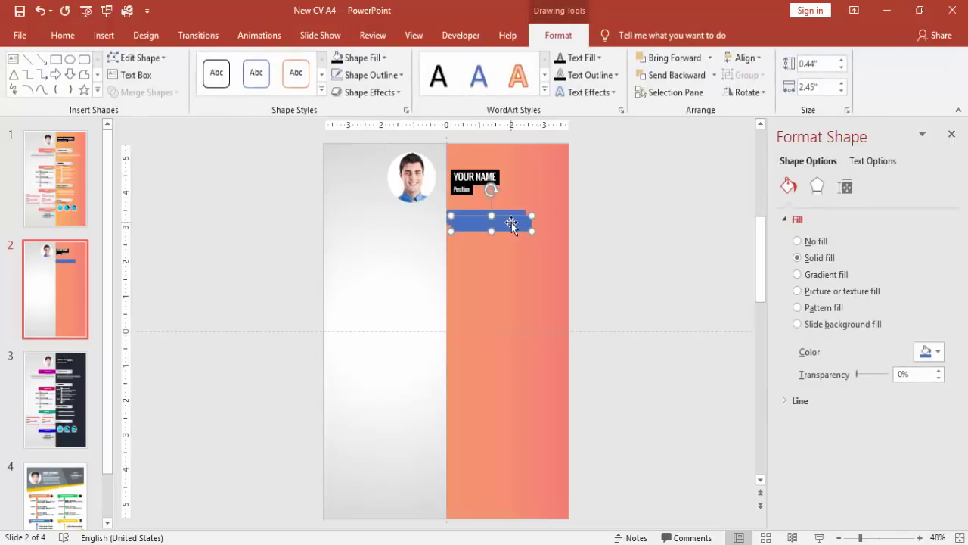
{"action": "left_click_drag", "start_coordinate": [512, 223], "coordinate": [514, 250]}
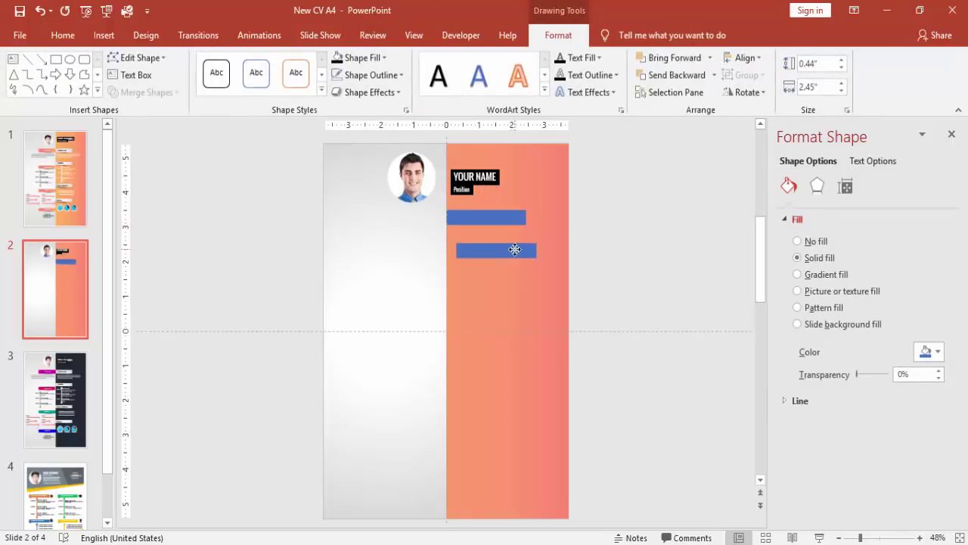
{"action": "left_click", "coordinate": [831, 279]}
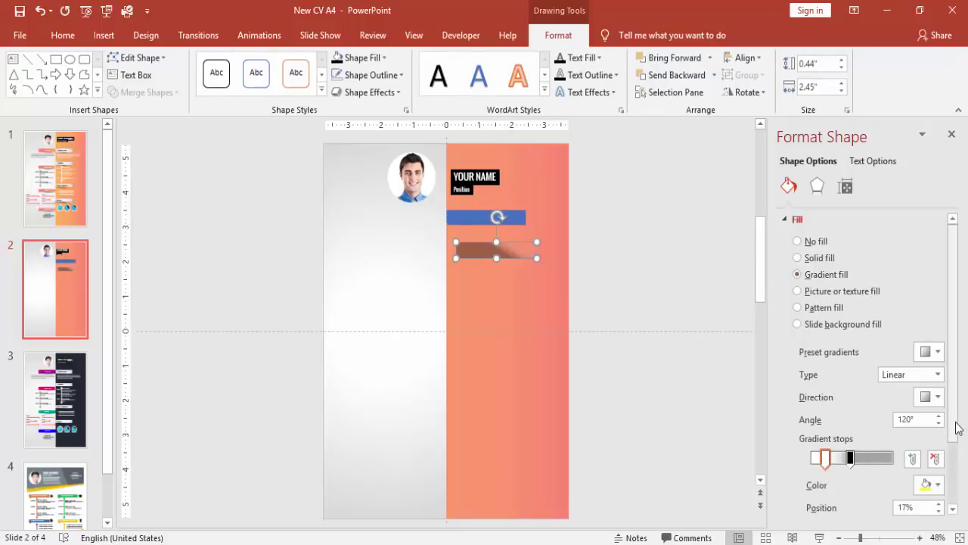
{"action": "left_click_drag", "start_coordinate": [956, 426], "coordinate": [956, 464]}
{"action": "left_click", "coordinate": [849, 400]}
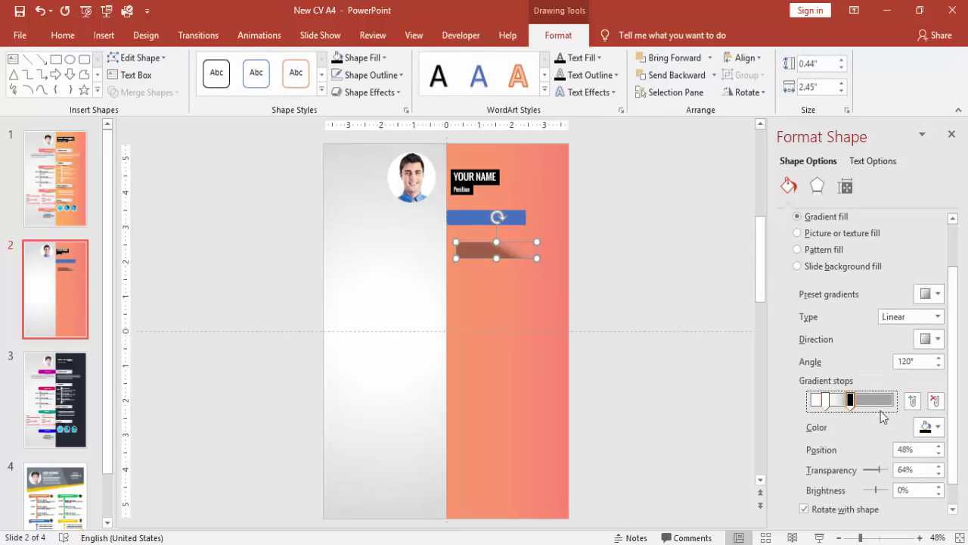
{"action": "left_click", "coordinate": [824, 400]}
{"action": "left_click", "coordinate": [673, 300]}
{"action": "left_click", "coordinate": [506, 251]}
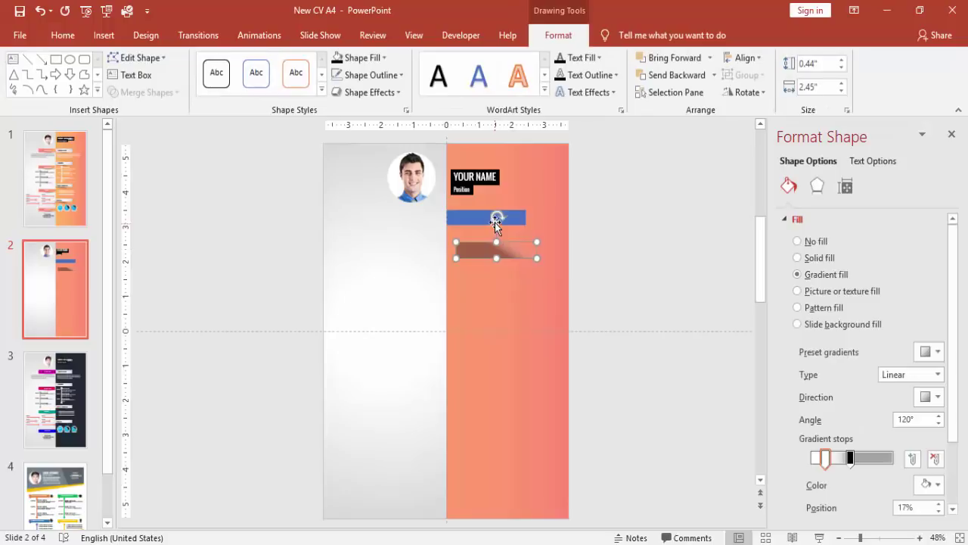
{"action": "left_click", "coordinate": [449, 218]}
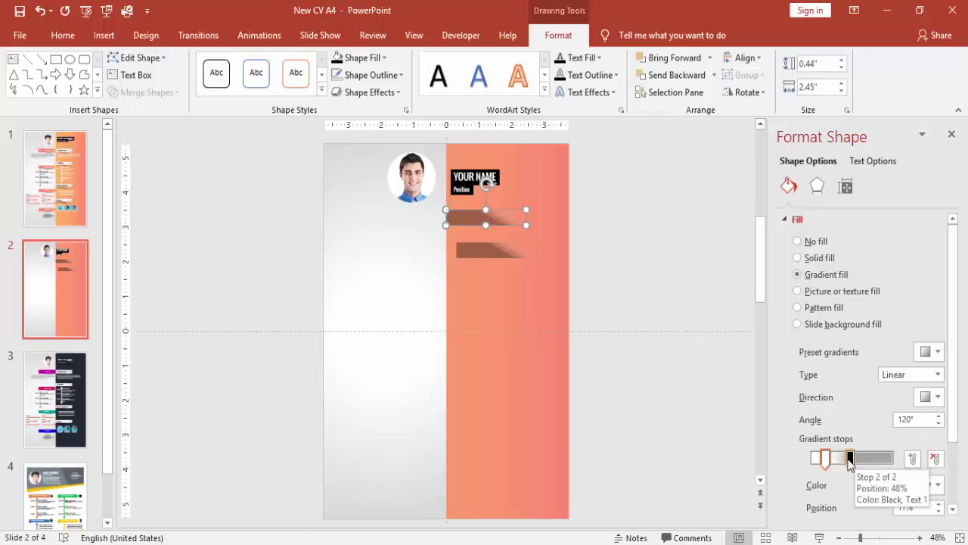
Change the upper bar's gradient to Radial, radiating from the centre.
{"action": "left_click", "coordinate": [932, 397]}
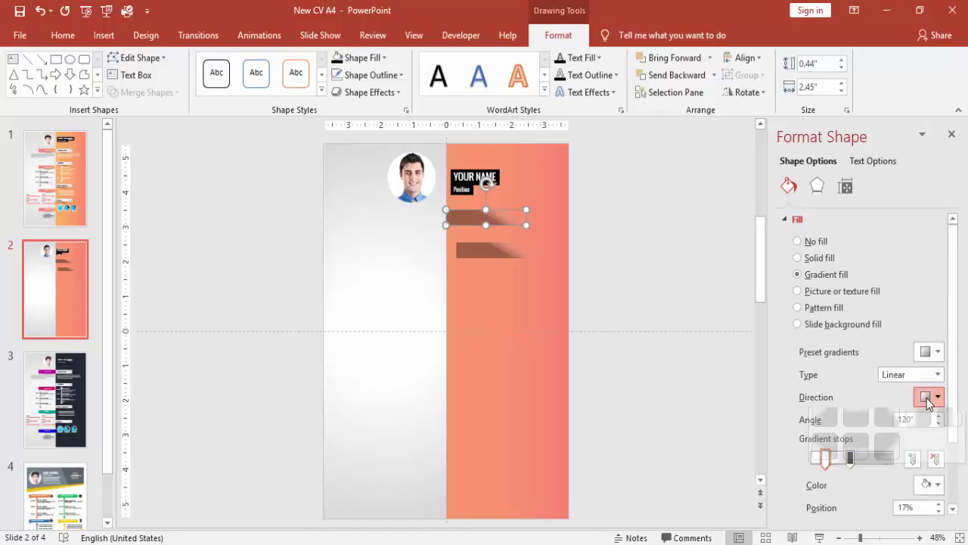
{"action": "left_click", "coordinate": [938, 376]}
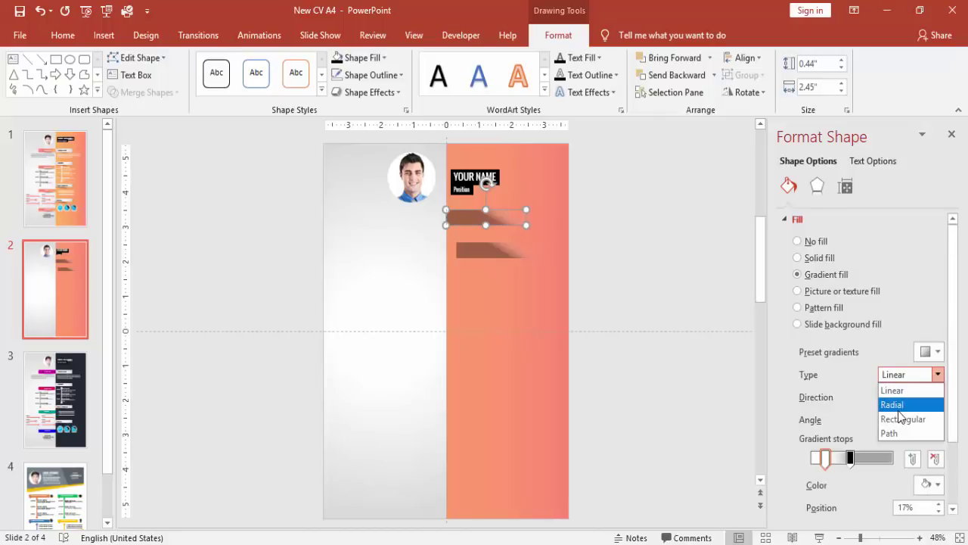
{"action": "left_click", "coordinate": [897, 403]}
{"action": "left_click", "coordinate": [929, 398]}
{"action": "left_click", "coordinate": [894, 431]}
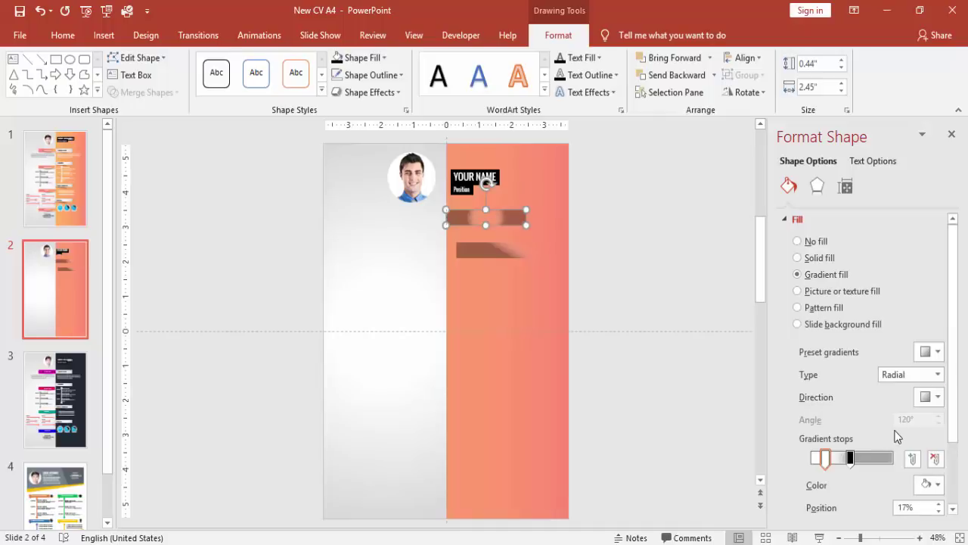
Make the 17% gradient stop white and the 48% stop light grey.
{"action": "left_click", "coordinate": [851, 458]}
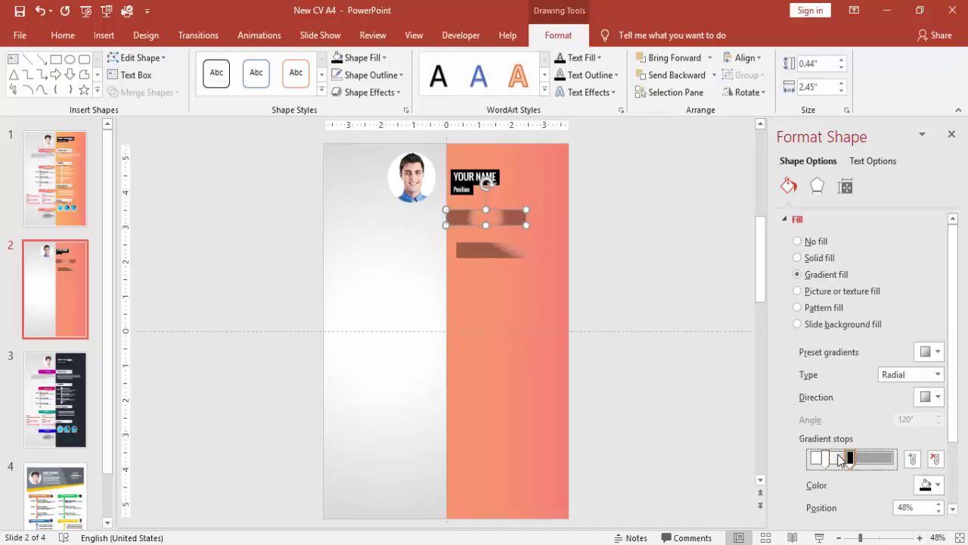
{"action": "left_click", "coordinate": [827, 458]}
{"action": "left_click", "coordinate": [936, 484]}
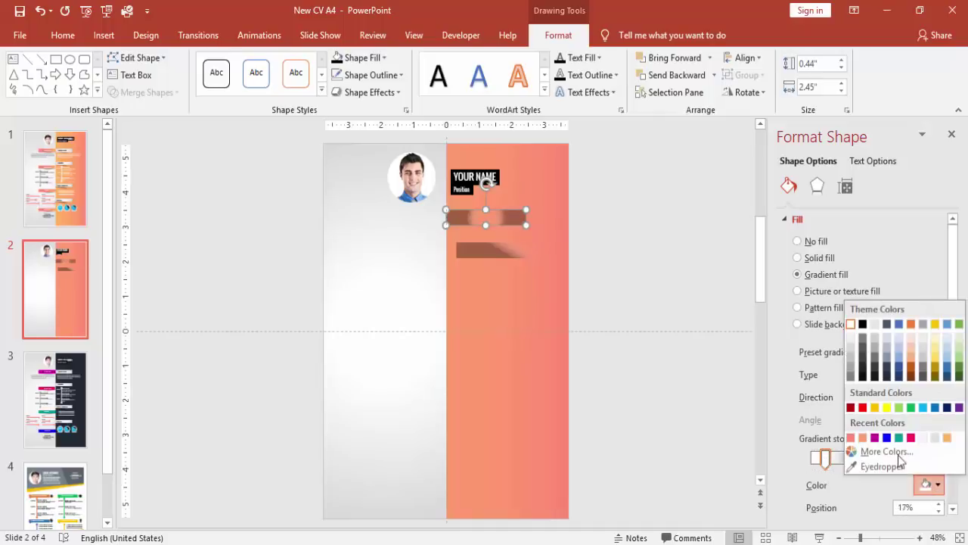
{"action": "left_click", "coordinate": [850, 339]}
{"action": "left_click", "coordinate": [851, 458]}
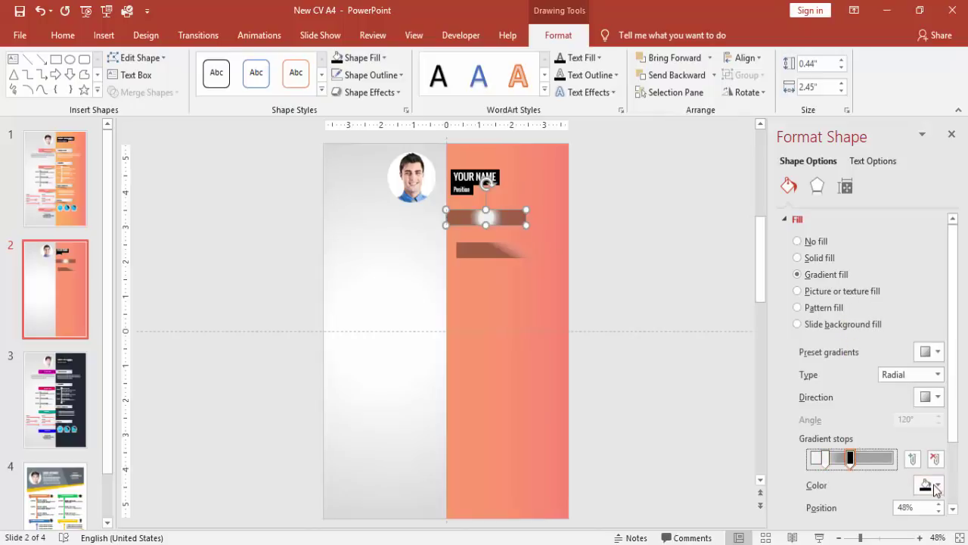
{"action": "left_click", "coordinate": [936, 484]}
{"action": "left_click", "coordinate": [850, 352]}
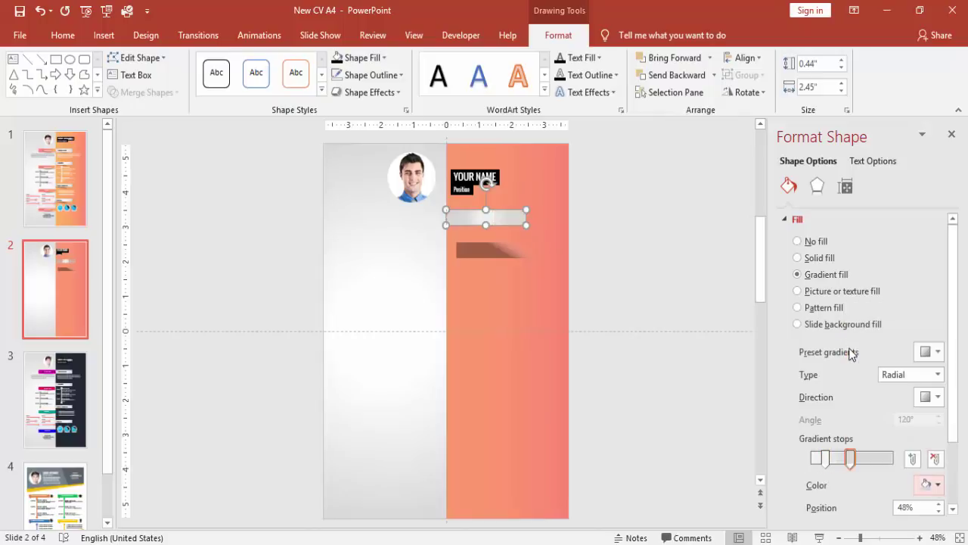
{"action": "left_click", "coordinate": [641, 277]}
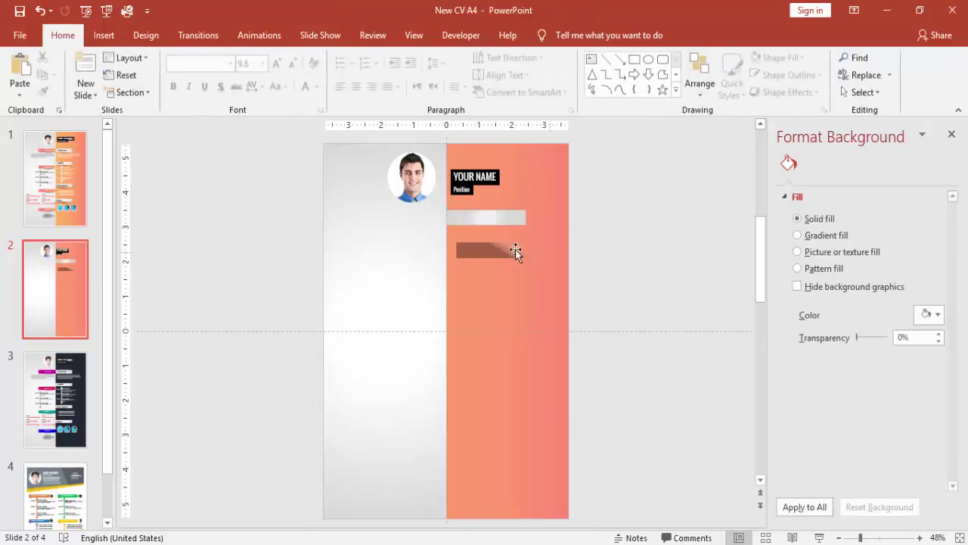
{"action": "left_click", "coordinate": [476, 250]}
Move the brown bar up under the grey bar's left edge and send it backward.
{"action": "left_click_drag", "start_coordinate": [480, 256], "coordinate": [492, 194]}
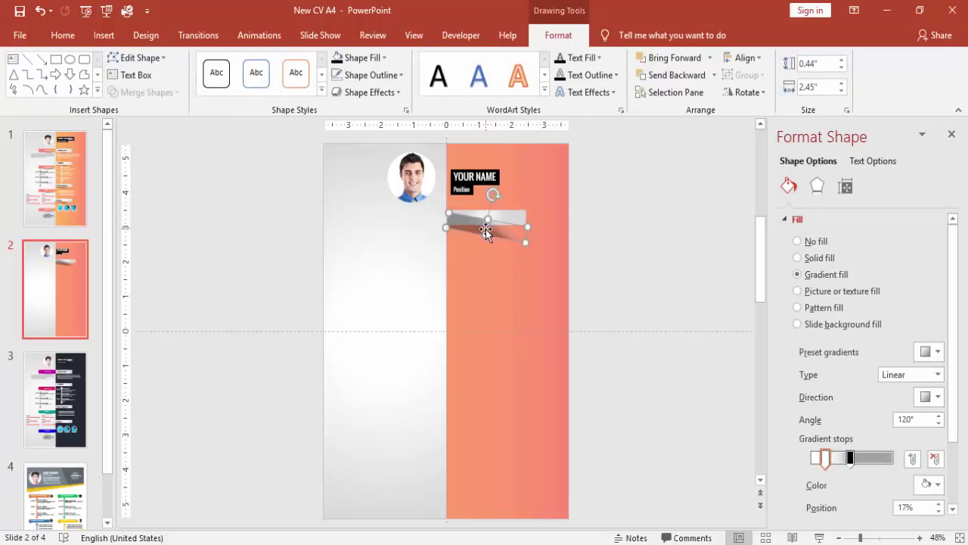
{"action": "key", "text": "Escape"}
{"action": "left_click_drag", "start_coordinate": [479, 226], "coordinate": [481, 225]}
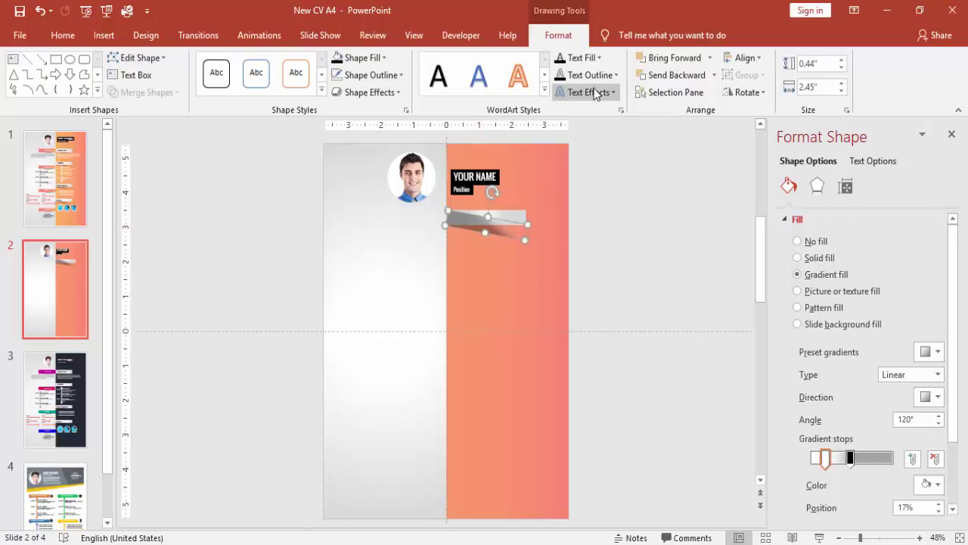
{"action": "left_click", "coordinate": [660, 75]}
{"action": "left_click", "coordinate": [647, 155]}
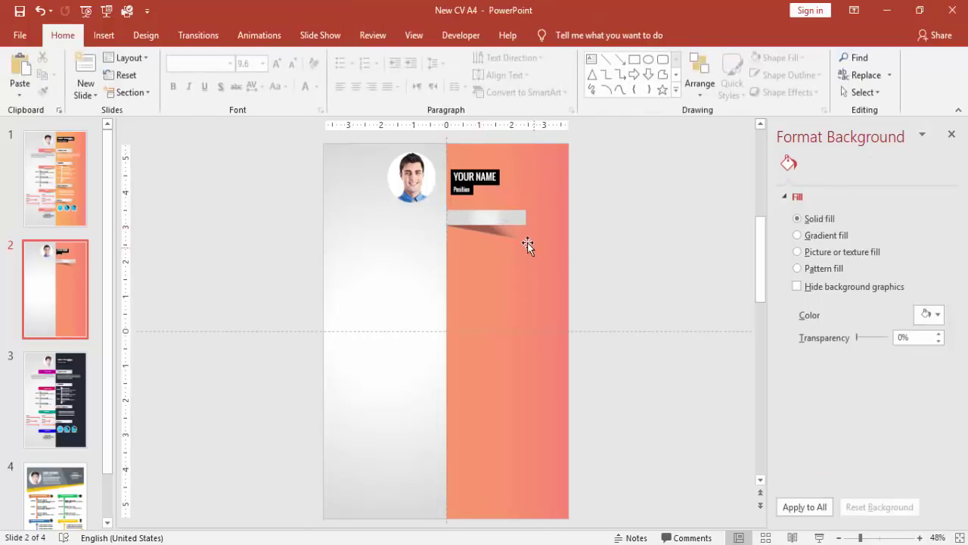
Reposition the shadow wedge beneath the grey bar and tilt it slightly.
{"action": "left_click", "coordinate": [527, 243]}
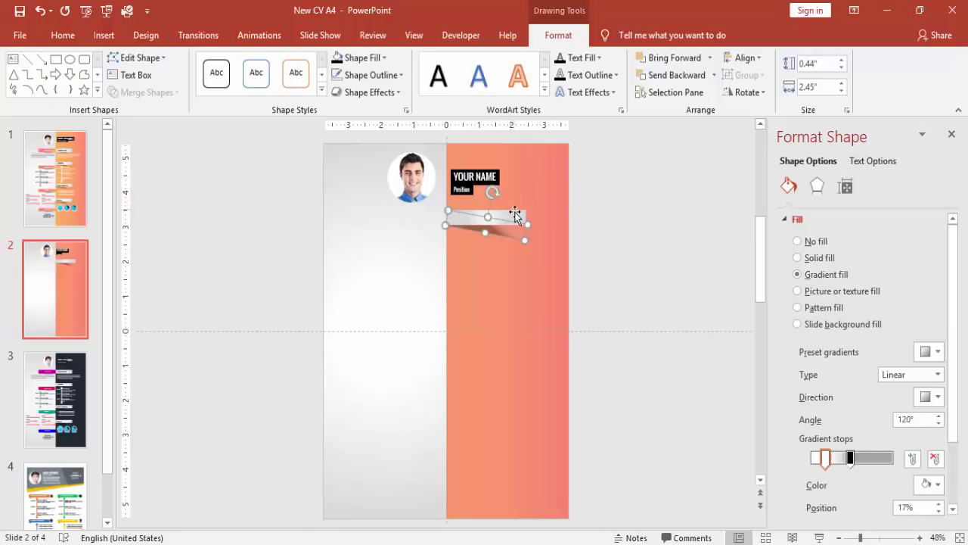
{"action": "left_click_drag", "start_coordinate": [526, 225], "coordinate": [524, 231]}
{"action": "key", "text": "ctrl+z"}
{"action": "left_click_drag", "start_coordinate": [491, 194], "coordinate": [479, 221]}
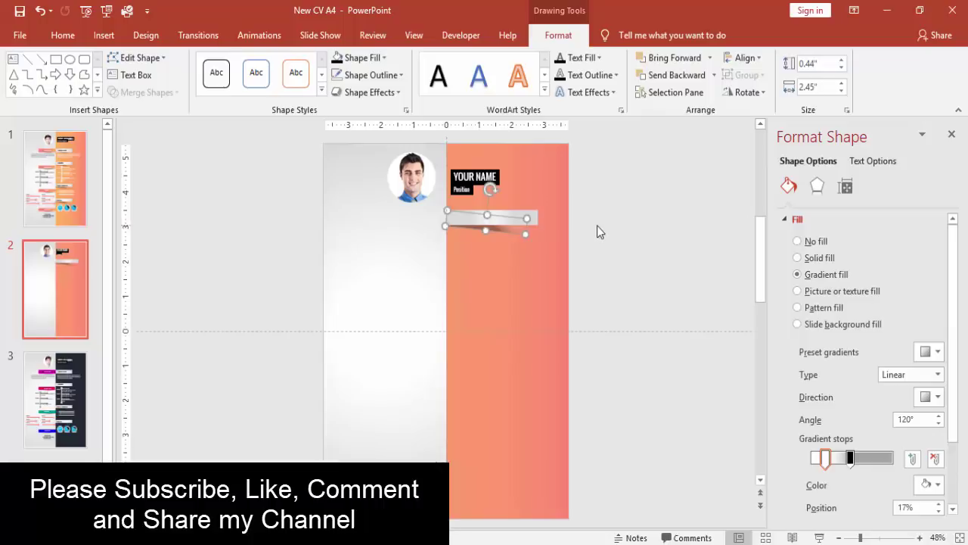
{"action": "left_click", "coordinate": [609, 231]}
{"action": "left_click_drag", "start_coordinate": [607, 204], "coordinate": [413, 261]}
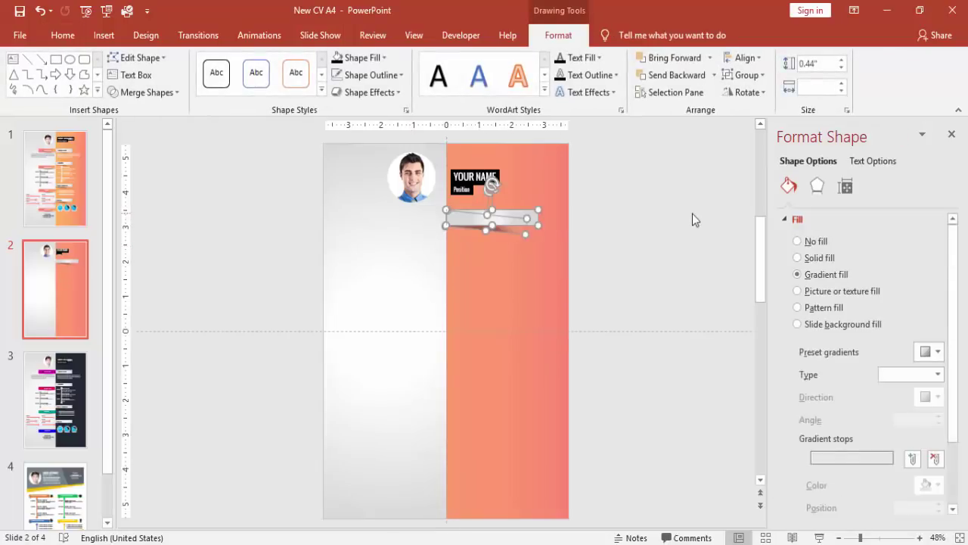
{"action": "key", "text": "Tab"}
{"action": "left_click", "coordinate": [635, 228]}
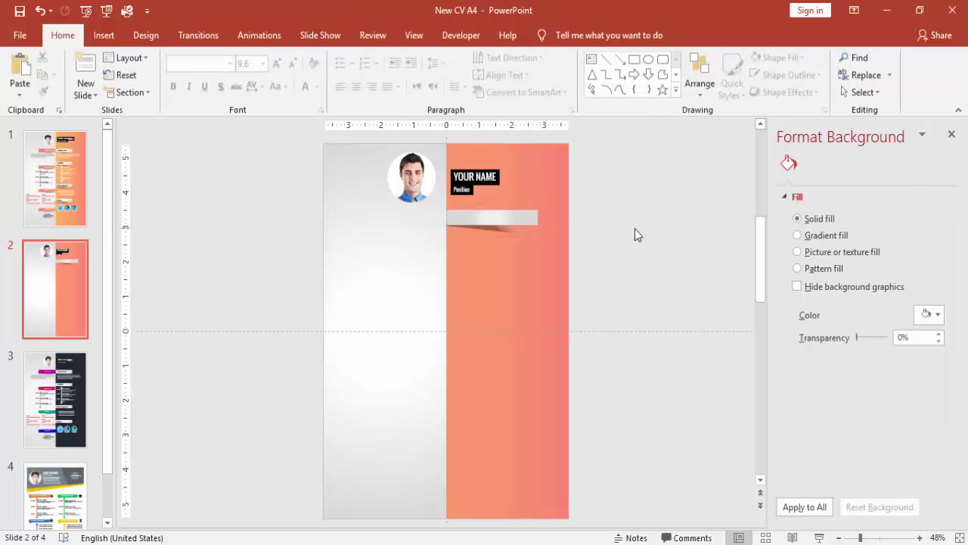
{"action": "key", "text": "ctrl+z"}
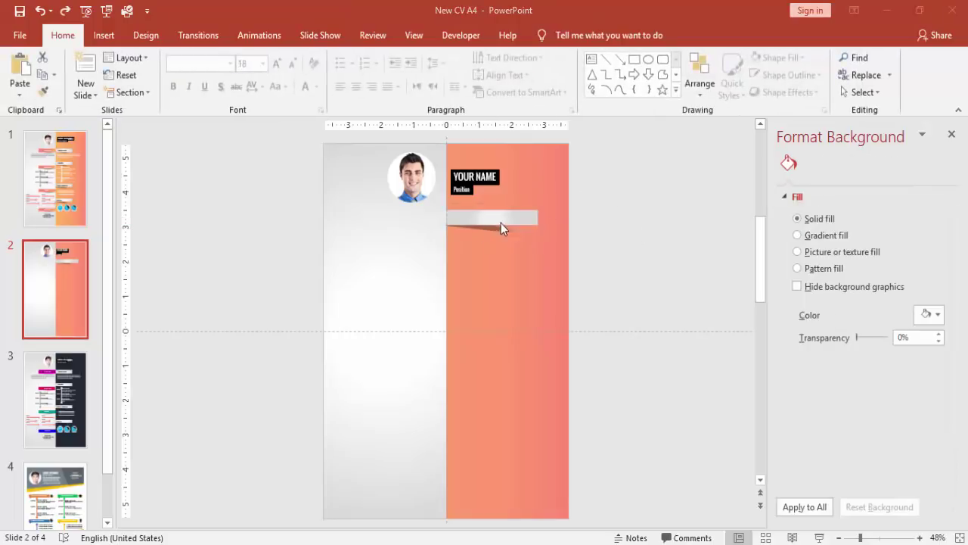
Copy the bar to the left over the grey half and make its gradient stop salmon orange.
{"action": "left_click", "coordinate": [504, 222]}
{"action": "left_click_drag", "start_coordinate": [553, 216], "coordinate": [421, 216]}
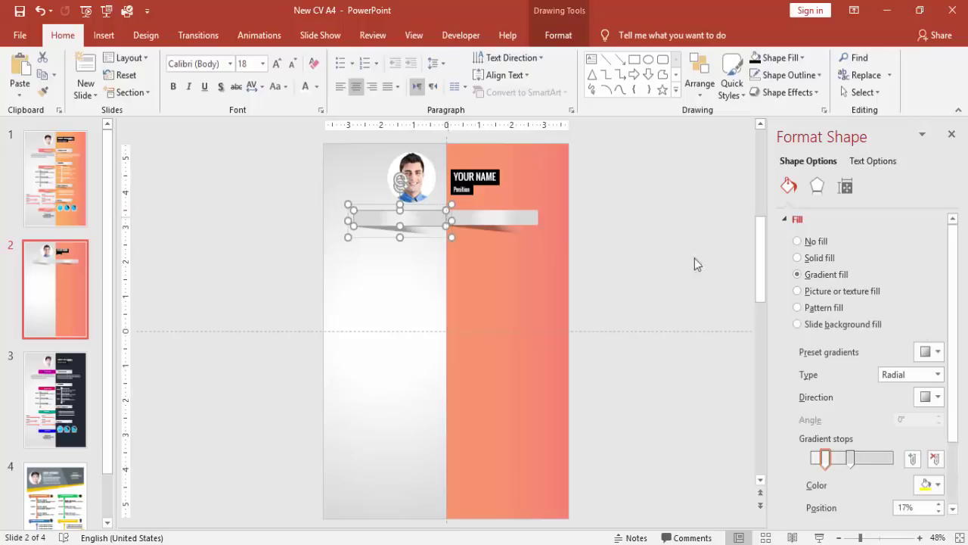
{"action": "left_click", "coordinate": [938, 485]}
{"action": "left_click", "coordinate": [863, 437]}
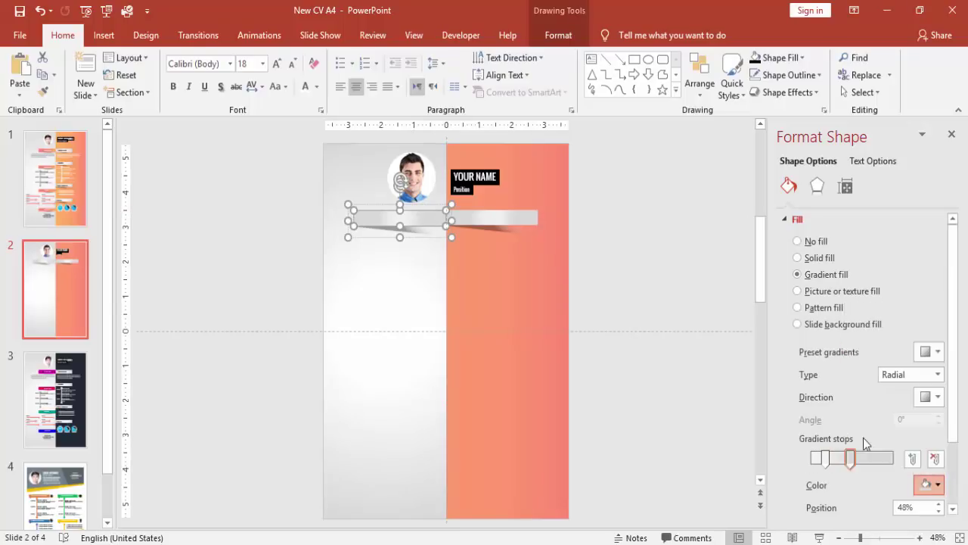
Set the bar's gradient to Linear, Linear Left (0°), with a salmon 17% stop.
{"action": "left_click", "coordinate": [938, 376]}
{"action": "left_click", "coordinate": [919, 387]}
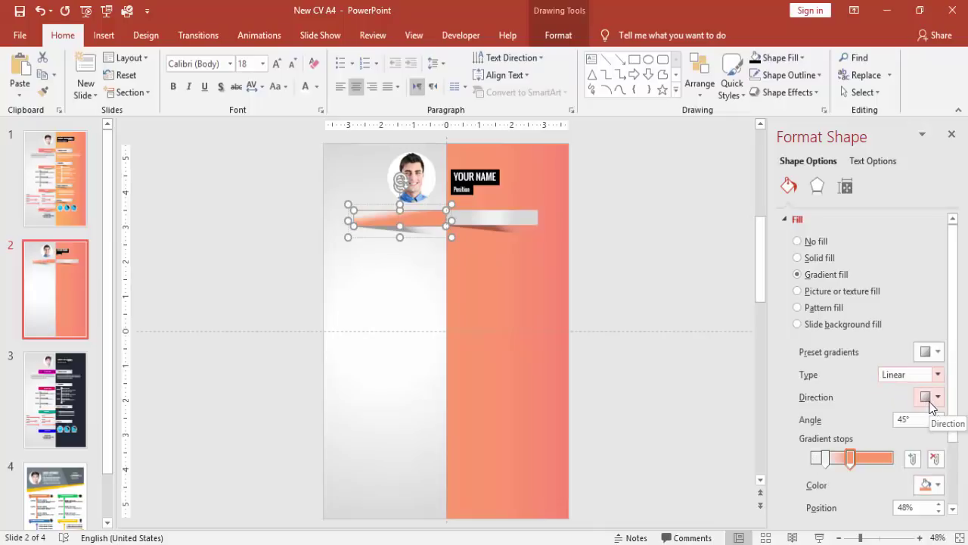
{"action": "left_click", "coordinate": [932, 401]}
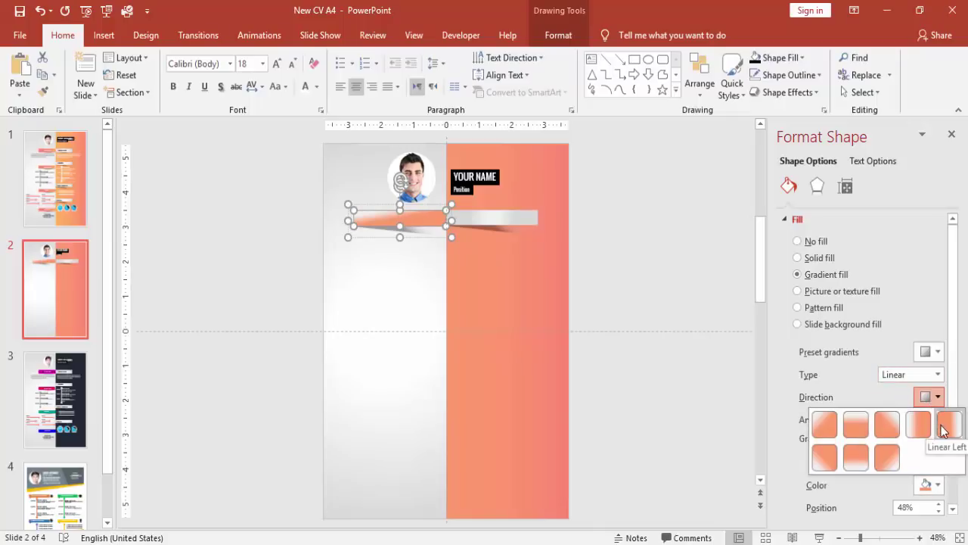
{"action": "left_click", "coordinate": [919, 426]}
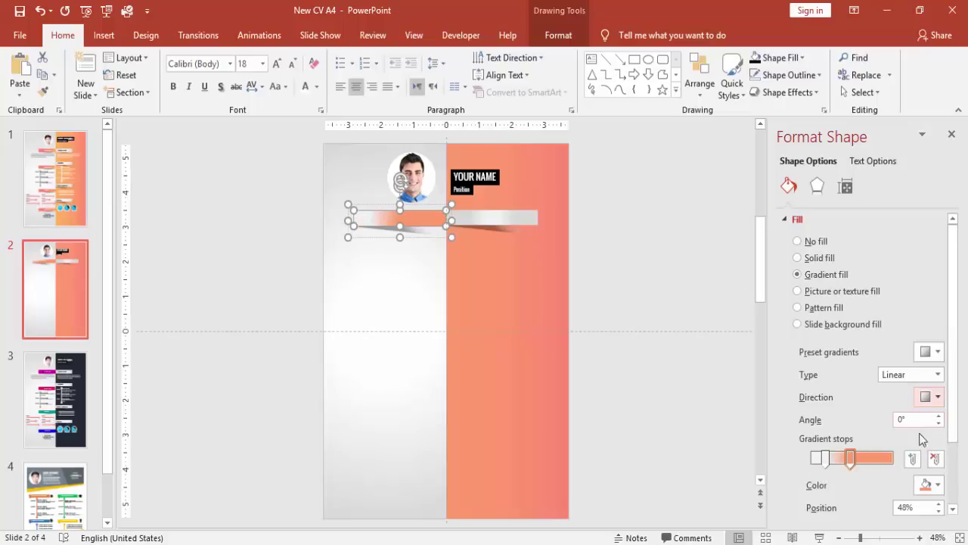
{"action": "left_click", "coordinate": [826, 458]}
{"action": "left_click", "coordinate": [929, 484]}
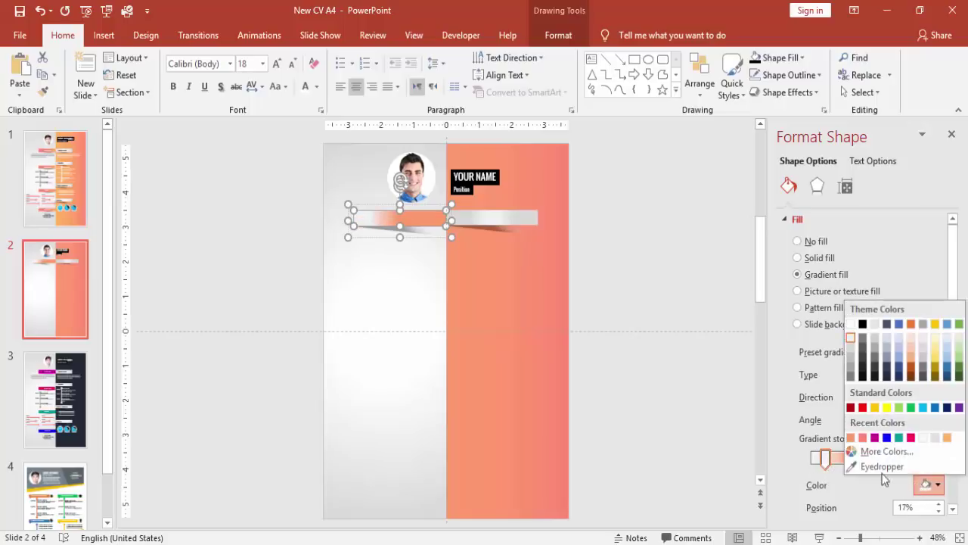
{"action": "left_click", "coordinate": [864, 436]}
{"action": "left_click", "coordinate": [710, 309]}
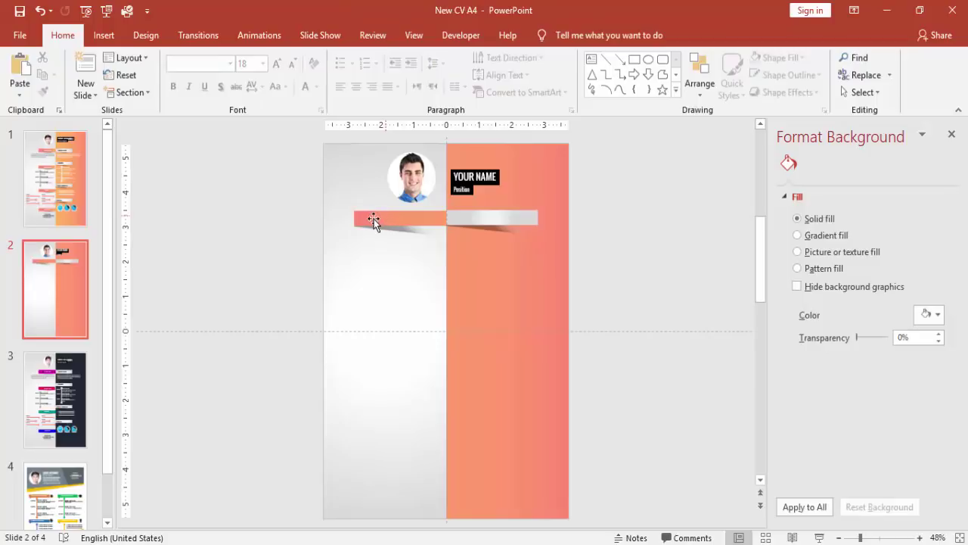
{"action": "right_click", "coordinate": [412, 231]}
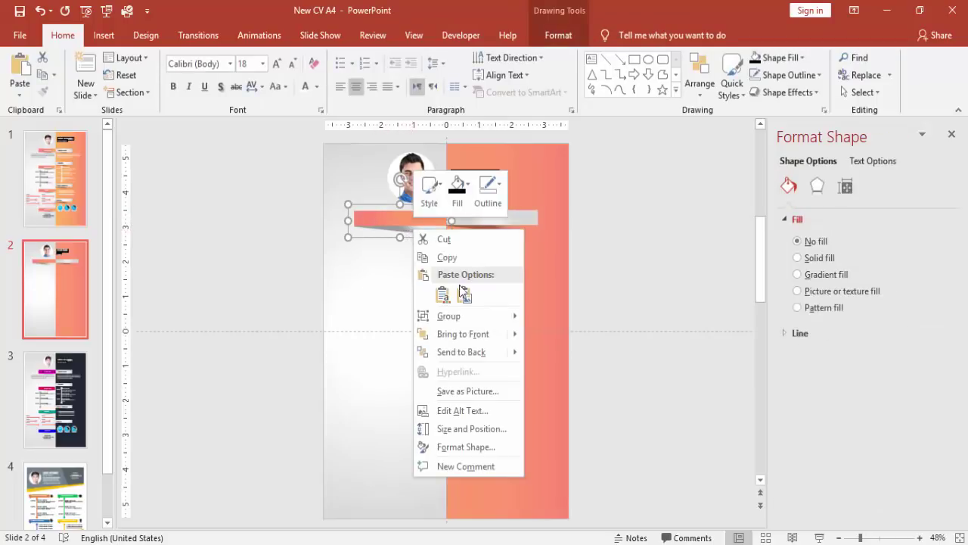
Move and flip the left shadow shape so it sits behind the orange bar.
{"action": "left_click", "coordinate": [619, 270]}
{"action": "left_click", "coordinate": [619, 270]}
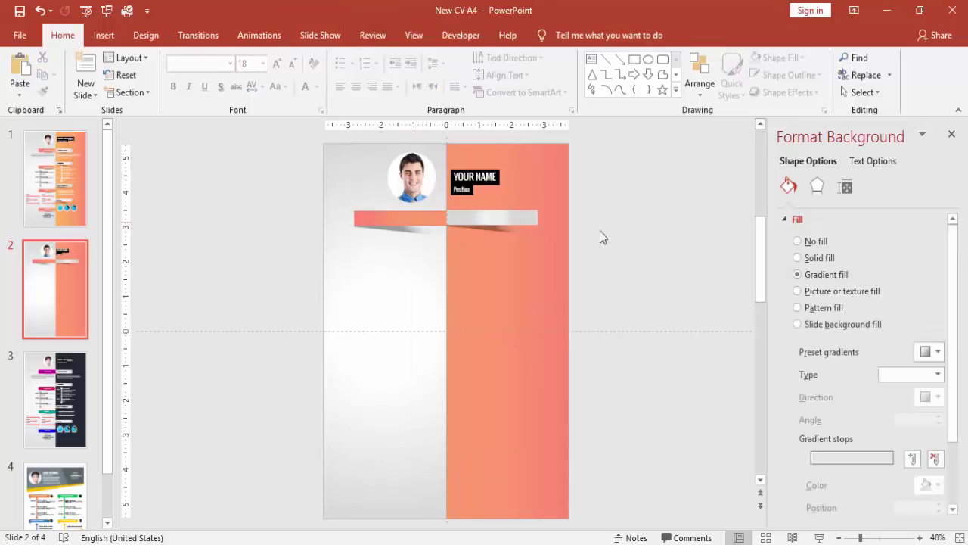
{"action": "left_click", "coordinate": [408, 234]}
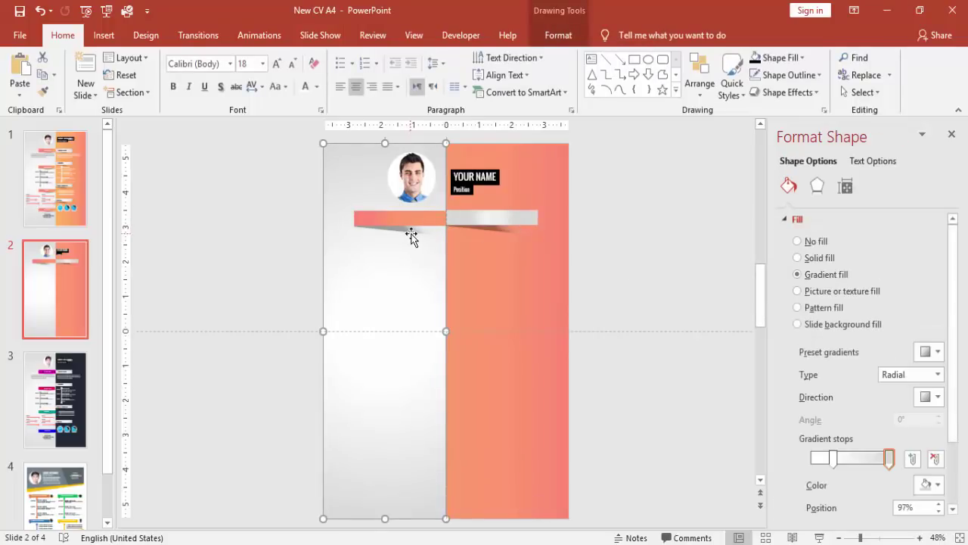
{"action": "left_click", "coordinate": [414, 228]}
{"action": "left_click_drag", "start_coordinate": [413, 230], "coordinate": [412, 264]}
{"action": "left_click_drag", "start_coordinate": [397, 222], "coordinate": [404, 260]}
{"action": "left_click_drag", "start_coordinate": [423, 225], "coordinate": [425, 219]}
{"action": "left_click", "coordinate": [592, 220]}
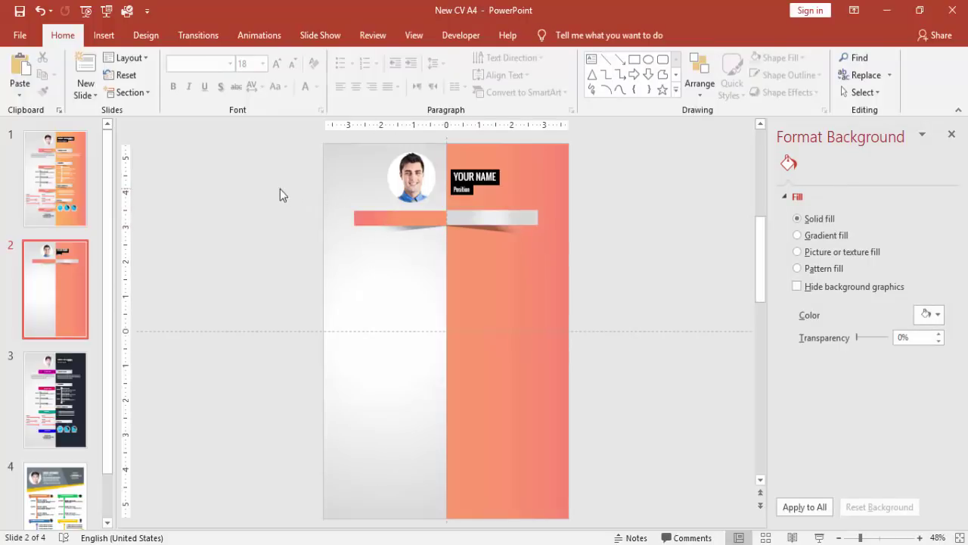
Nudge the grey bar into line with the orange bar, ready to draw a text box.
{"action": "left_click_drag", "start_coordinate": [280, 189], "coordinate": [456, 246]}
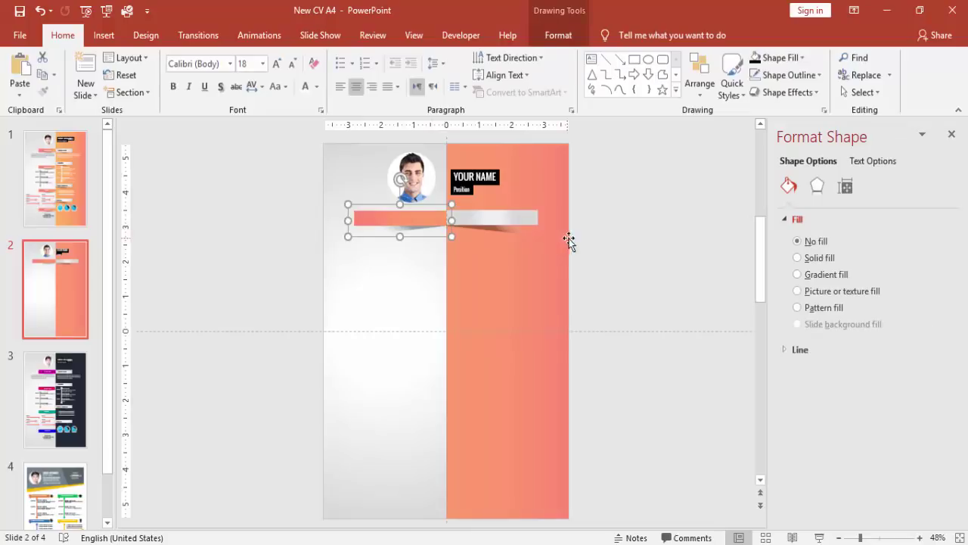
{"action": "left_click", "coordinate": [542, 237]}
{"action": "left_click_drag", "start_coordinate": [482, 219], "coordinate": [481, 219]}
{"action": "left_click", "coordinate": [592, 233]}
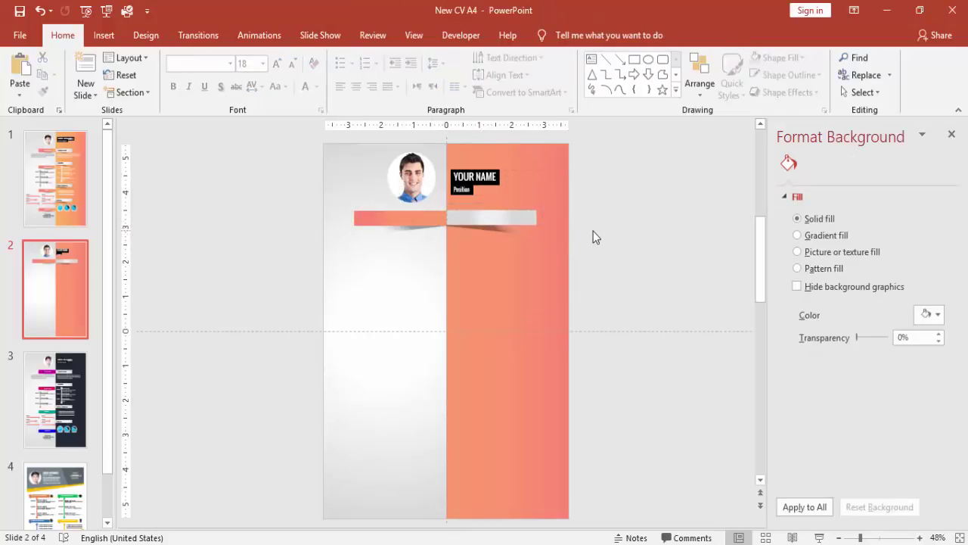
{"action": "left_click", "coordinate": [104, 35]}
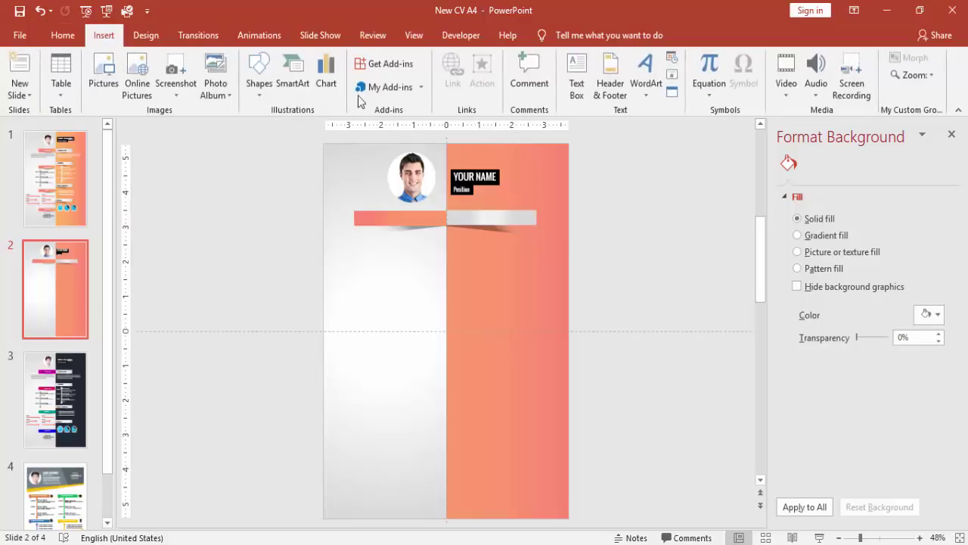
{"action": "left_click", "coordinate": [577, 77]}
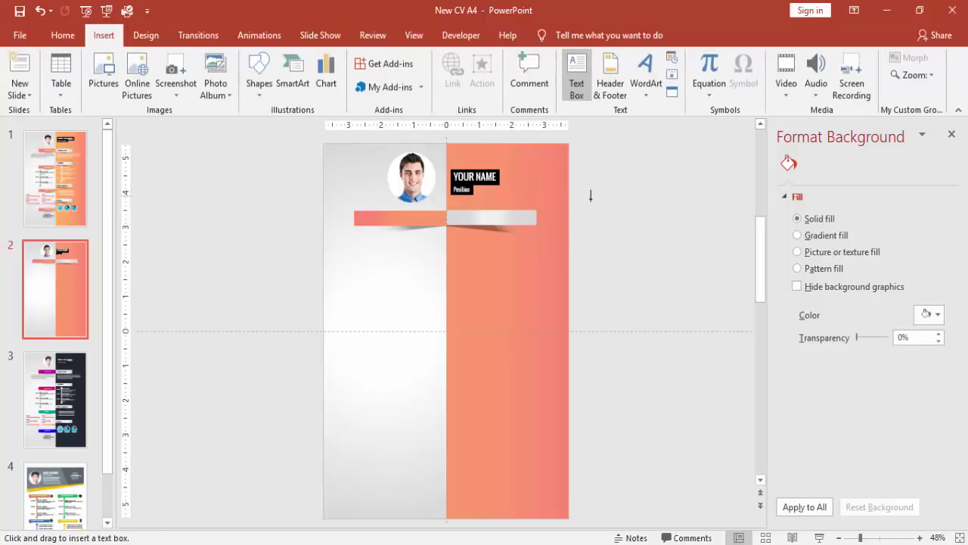
Create a 'SUMMARY' text box in Oswald font and place it on the grey ribbon bar.
{"action": "mouse_move", "coordinate": [590, 202]}
{"action": "left_mouse_down"}
{"action": "mouse_move", "coordinate": [640, 232]}
{"action": "mouse_move", "coordinate": [670, 226]}
{"action": "left_mouse_up"}
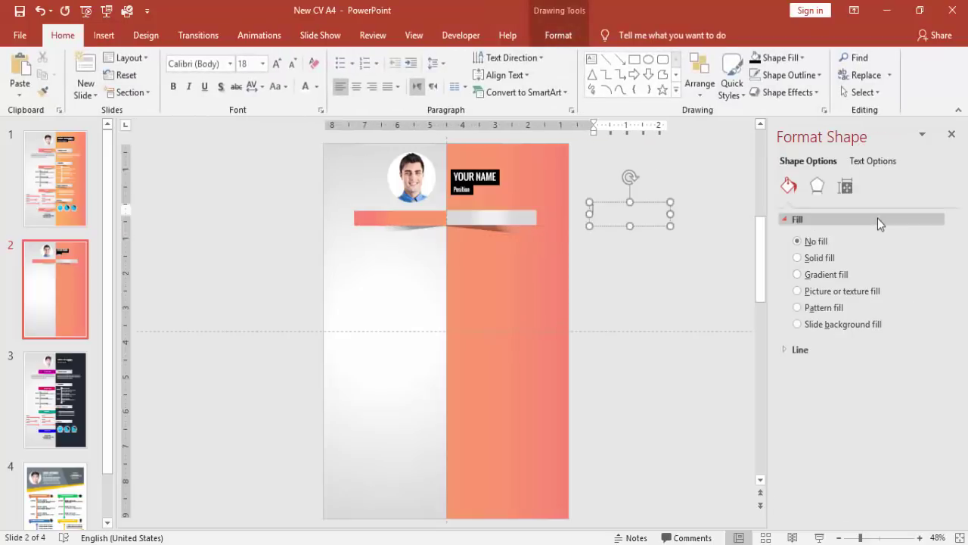
{"action": "type", "text": "EXPE"}
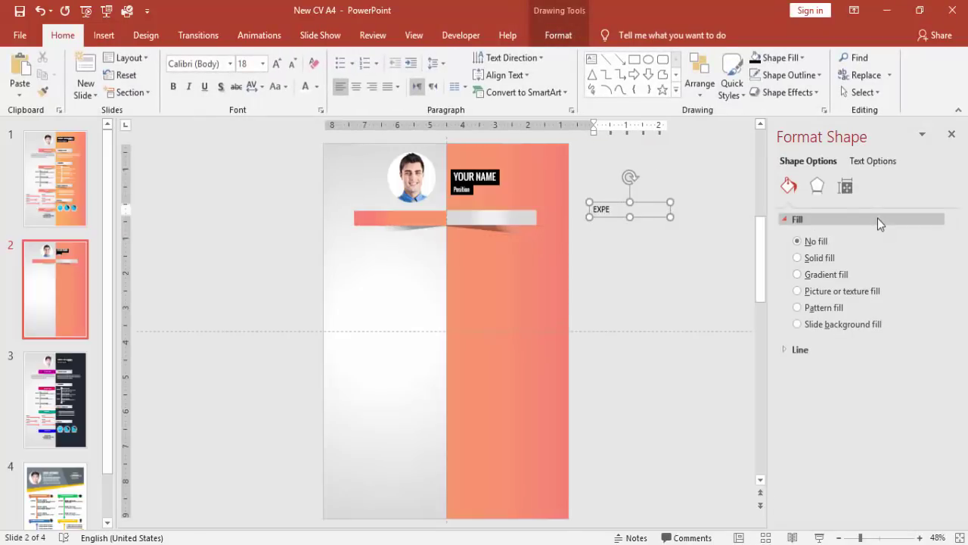
{"action": "key", "text": "BackSpace"}
{"action": "type", "text": "S"}
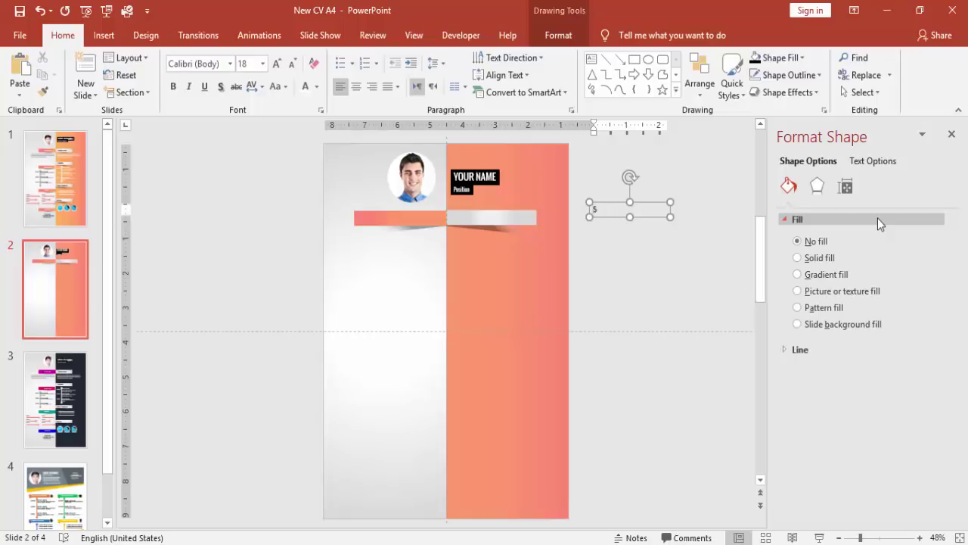
{"action": "type", "text": "UMMARY"}
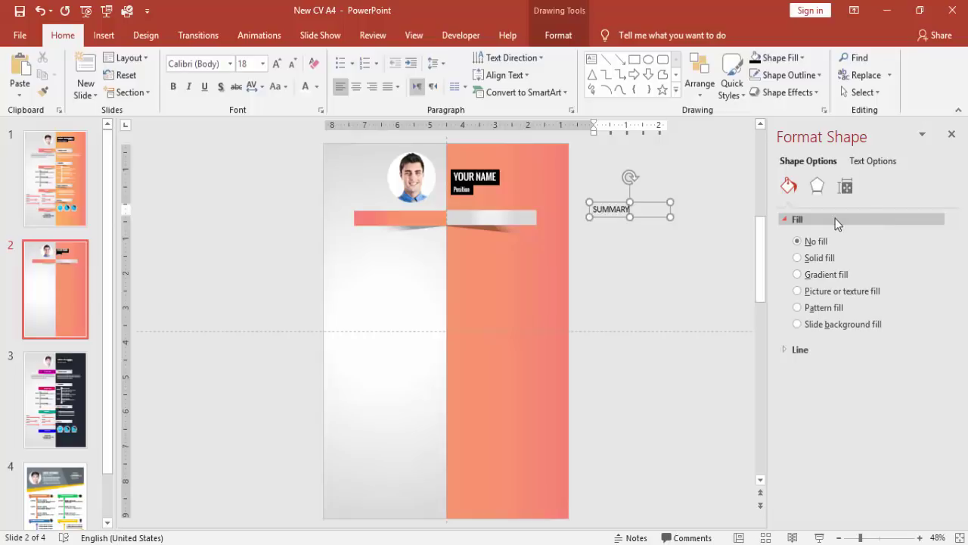
{"action": "left_click", "coordinate": [648, 201]}
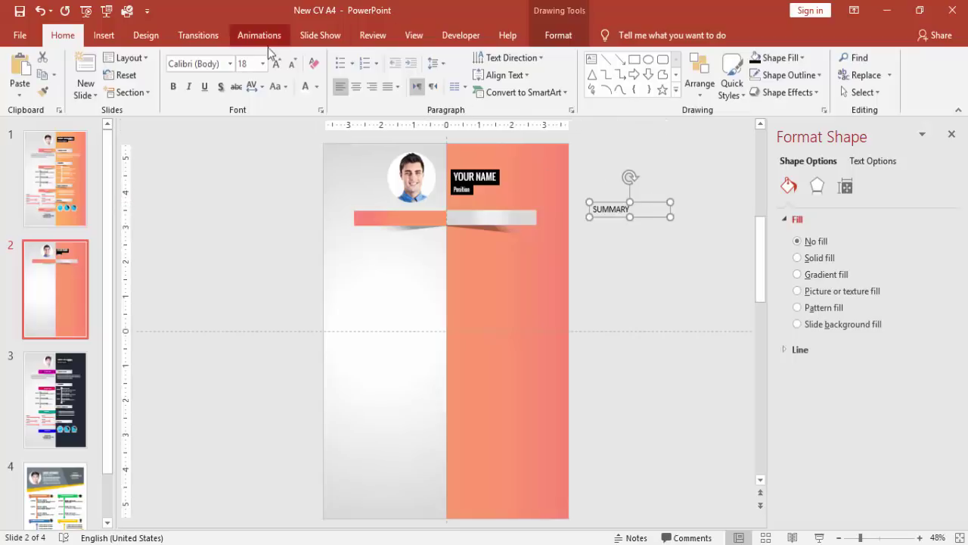
{"action": "left_click", "coordinate": [221, 63]}
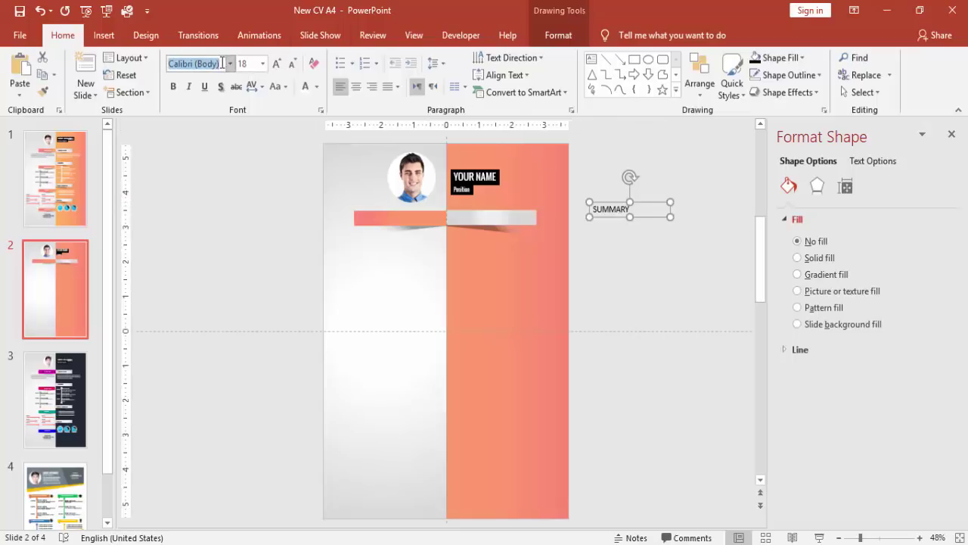
{"action": "type", "text": "Oswald"}
{"action": "key", "text": "Return"}
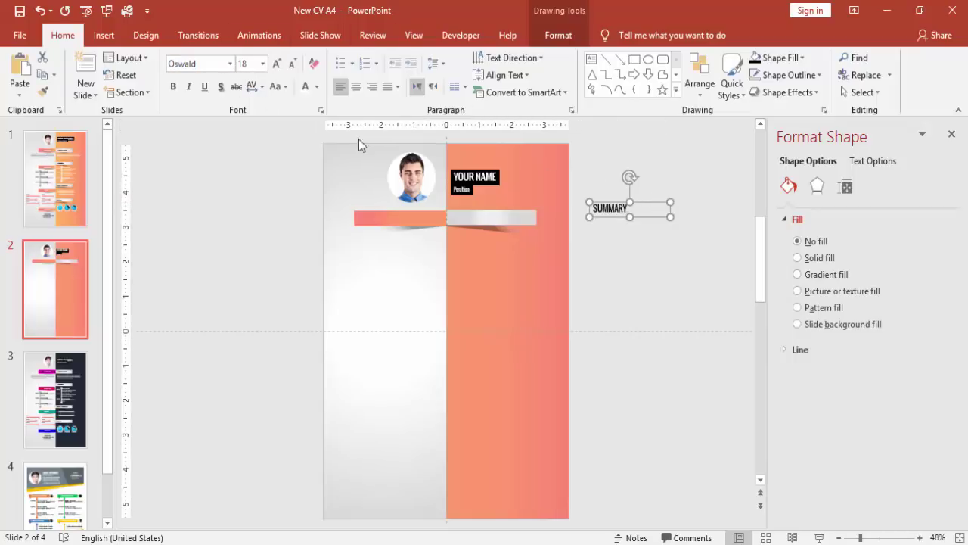
{"action": "left_click_drag", "start_coordinate": [639, 207], "coordinate": [508, 215]}
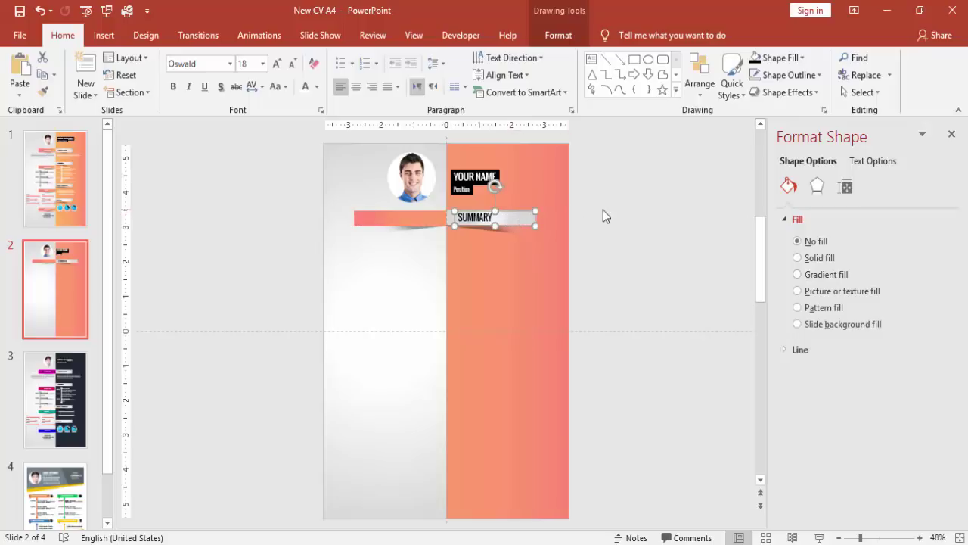
{"action": "left_click", "coordinate": [603, 210]}
Copy SUMMARY onto the orange bar as white 'ABOUT ME' text at size 18.
{"action": "left_click", "coordinate": [499, 212]}
{"action": "left_click_drag", "start_coordinate": [500, 211], "coordinate": [450, 226]}
{"action": "left_click", "coordinate": [306, 88]}
{"action": "type", "text": "AB"}
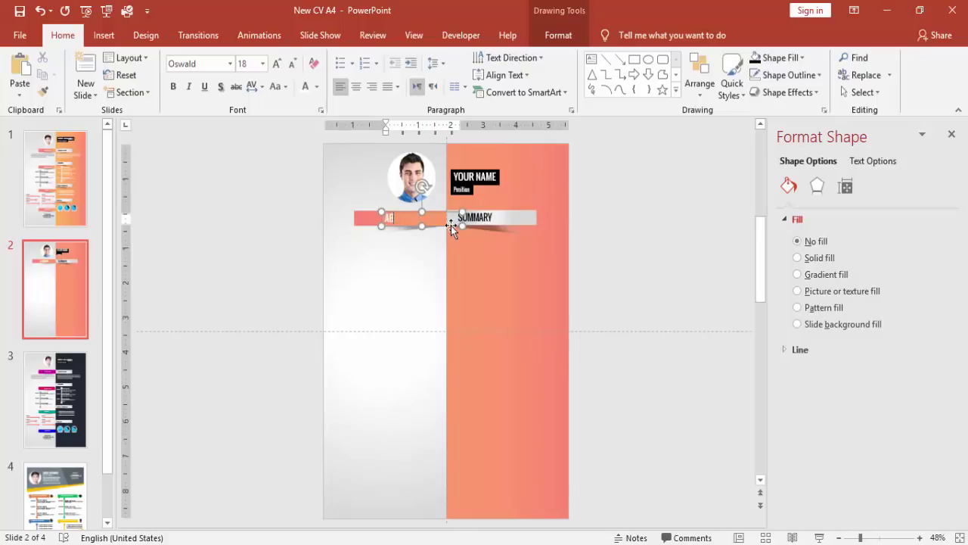
{"action": "type", "text": "OUT ME"}
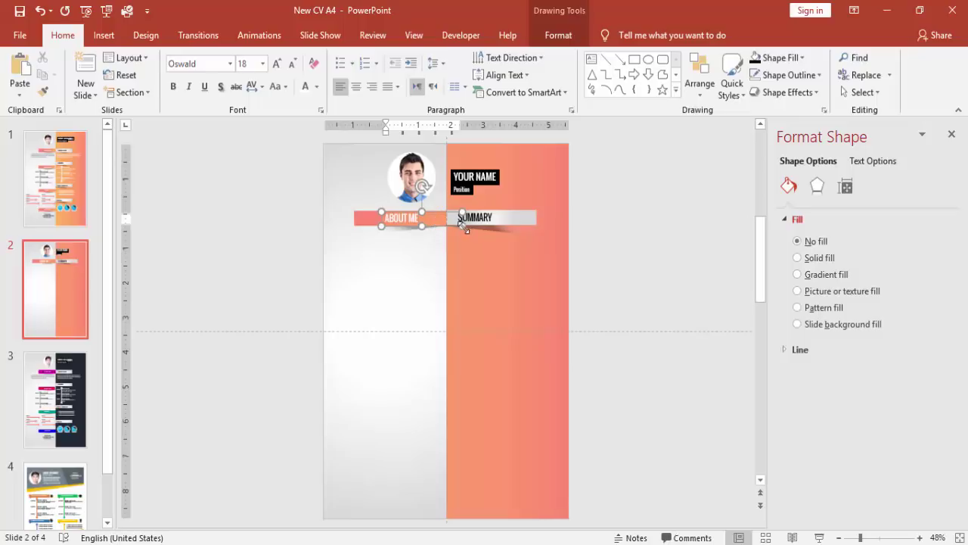
{"action": "left_click_drag", "start_coordinate": [458, 225], "coordinate": [446, 223]}
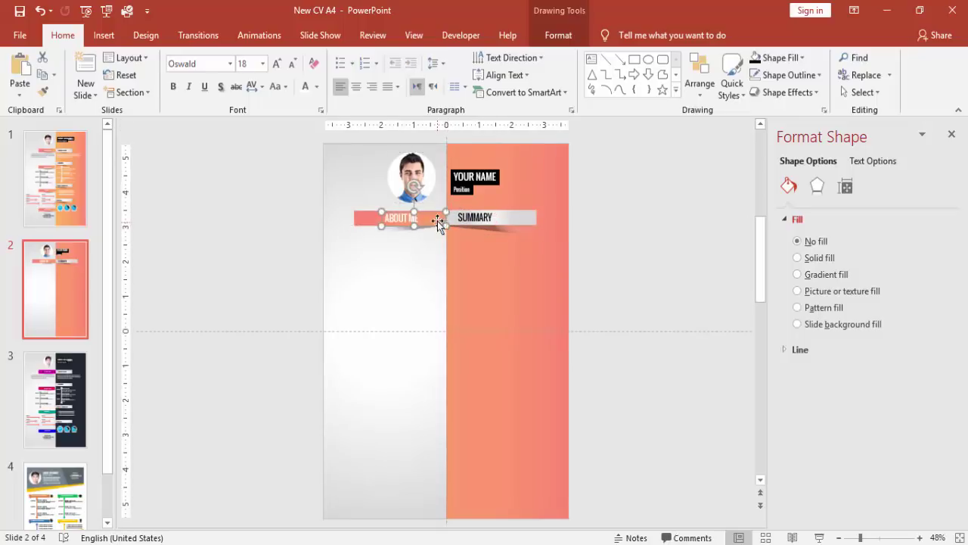
{"action": "left_click", "coordinate": [294, 65]}
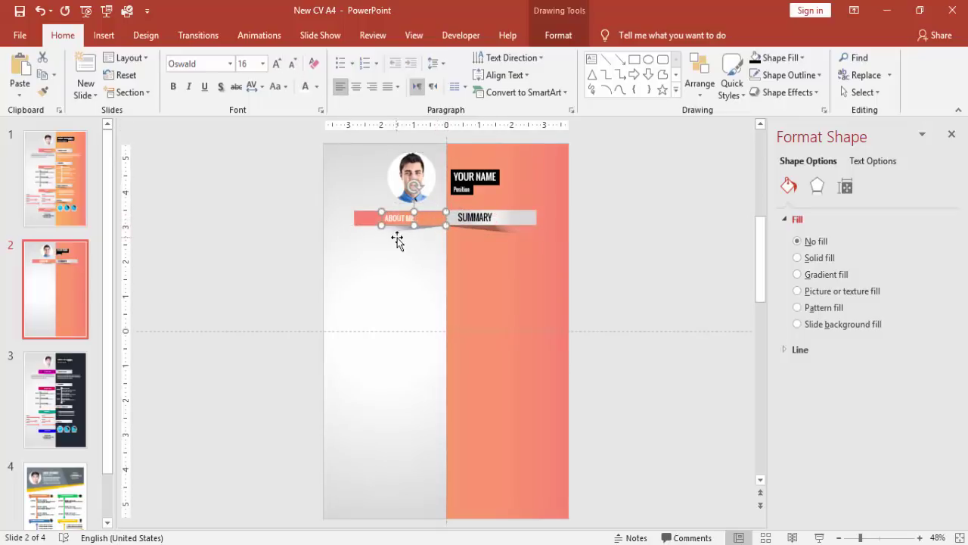
{"action": "left_click_drag", "start_coordinate": [428, 213], "coordinate": [428, 213]}
{"action": "left_click", "coordinate": [277, 64]}
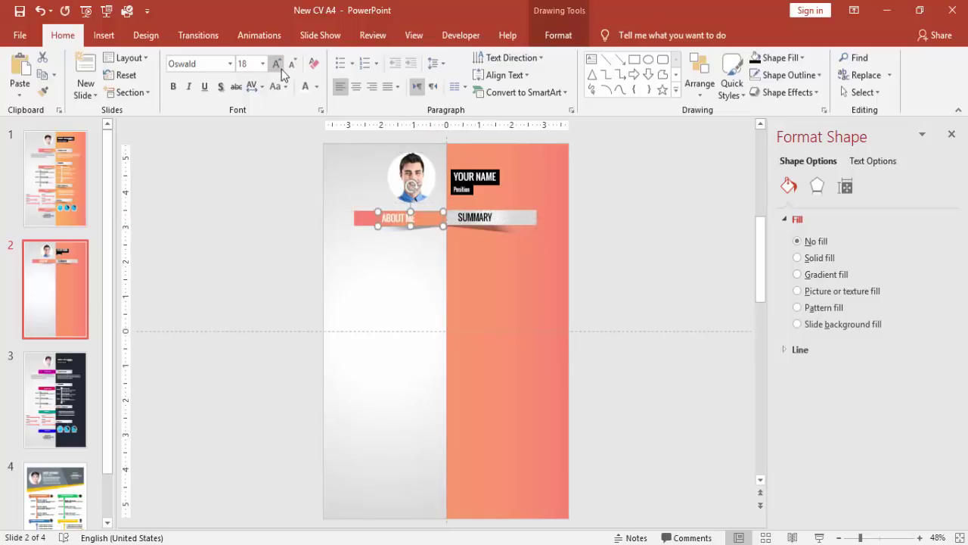
{"action": "left_click_drag", "start_coordinate": [428, 218], "coordinate": [425, 212]}
Retype the grey bar's heading as 'PROFESSIONAL DETAILS' and widen it to fit one line.
{"action": "left_click", "coordinate": [530, 217]}
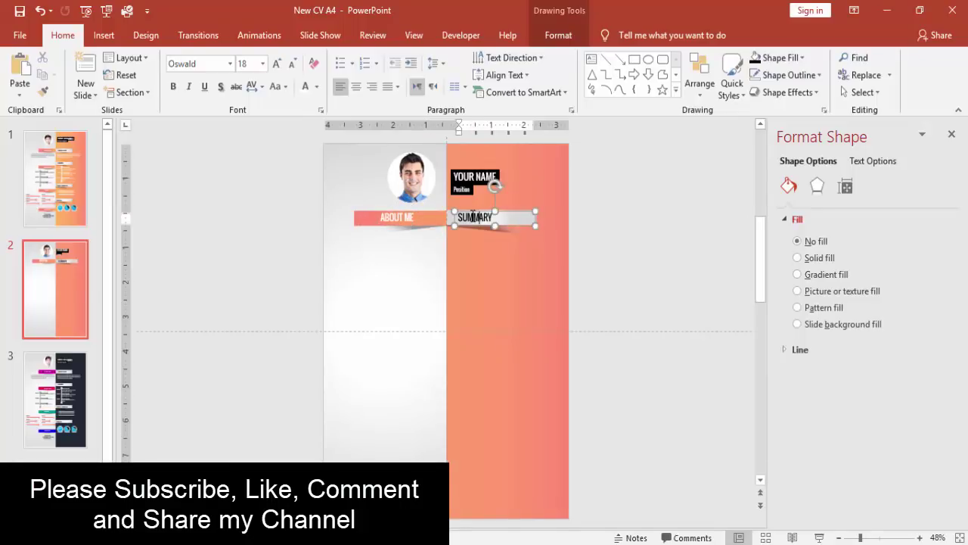
{"action": "left_click", "coordinate": [533, 217]}
{"action": "type", "text": "PROFESSIONAL"}
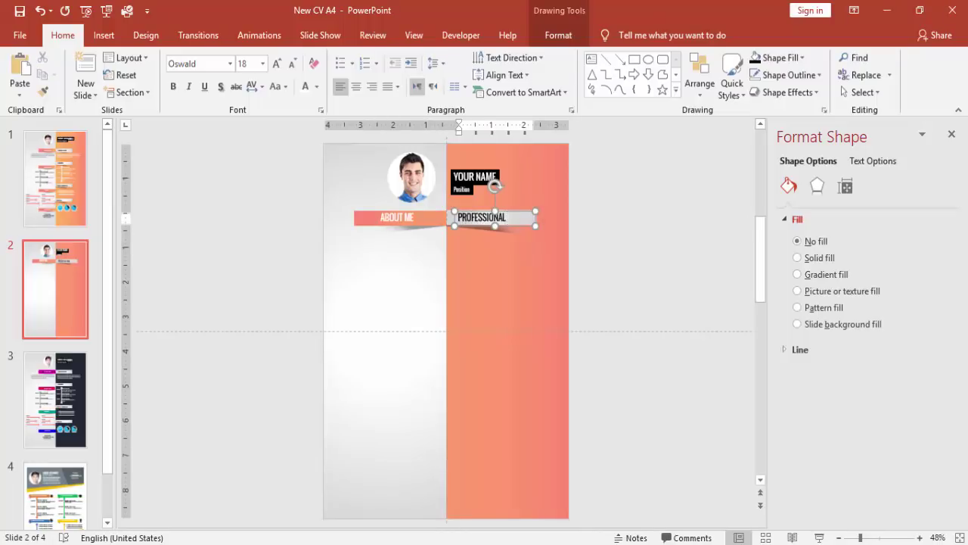
{"action": "type", "text": " DETAILS"}
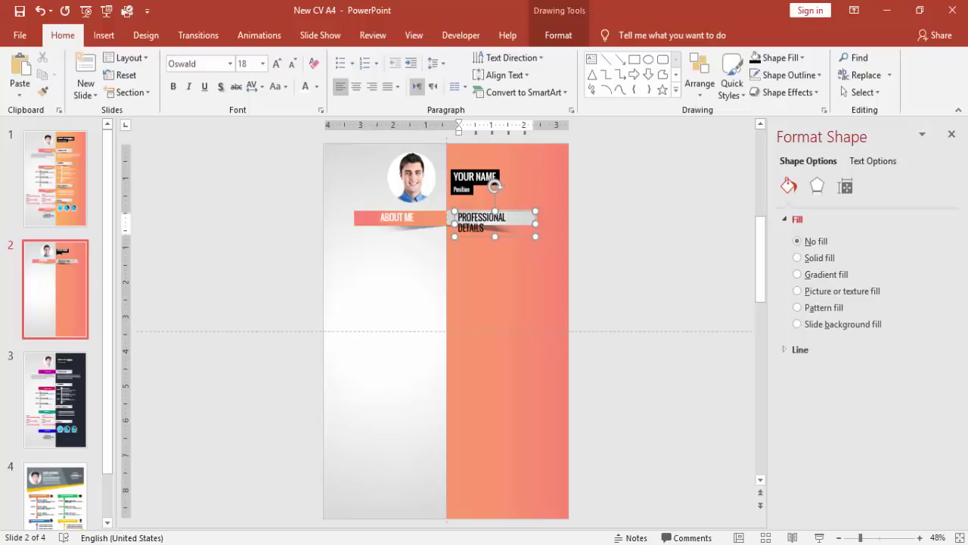
{"action": "left_click_drag", "start_coordinate": [536, 222], "coordinate": [542, 219]}
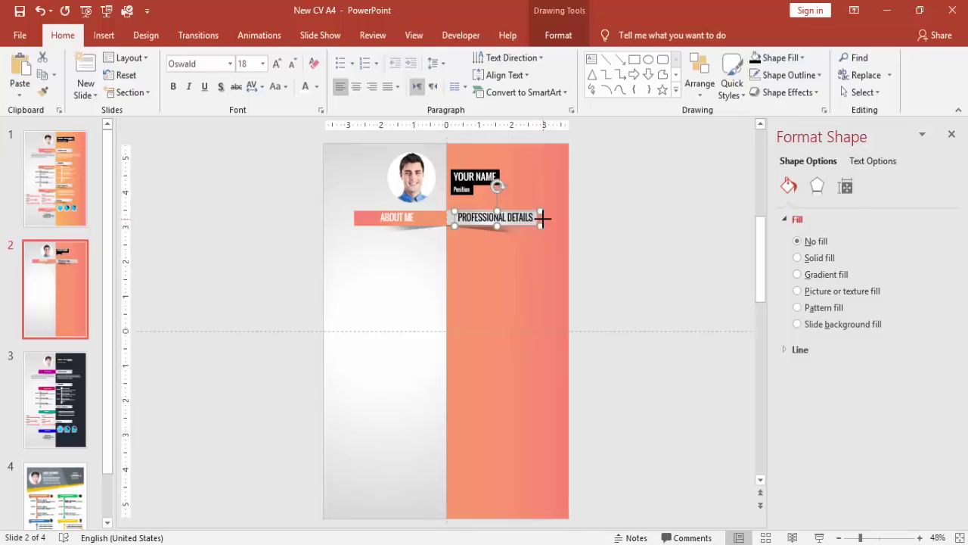
{"action": "left_click", "coordinate": [665, 219]}
Add a =lorem() placeholder paragraph in a smaller font under the ABOUT ME heading.
{"action": "left_click", "coordinate": [103, 36]}
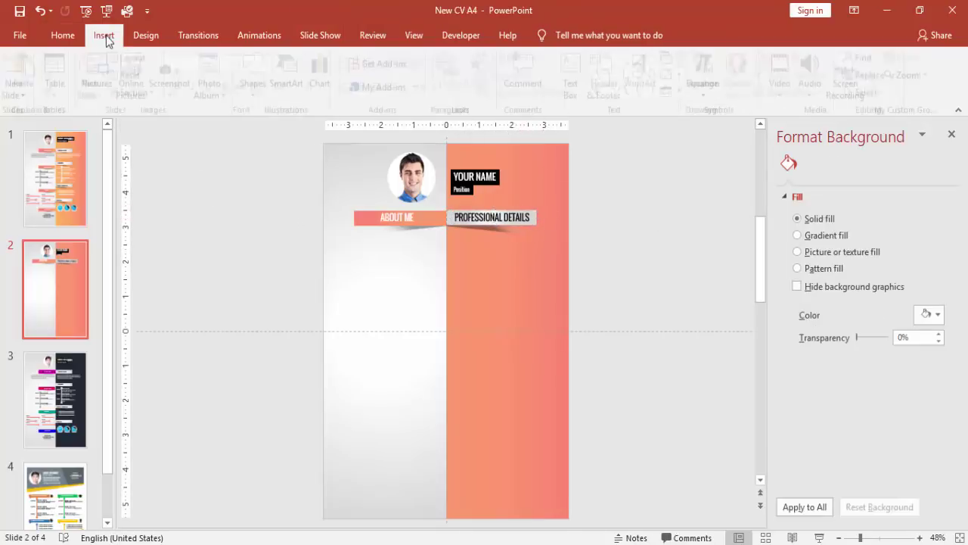
{"action": "left_click", "coordinate": [577, 75]}
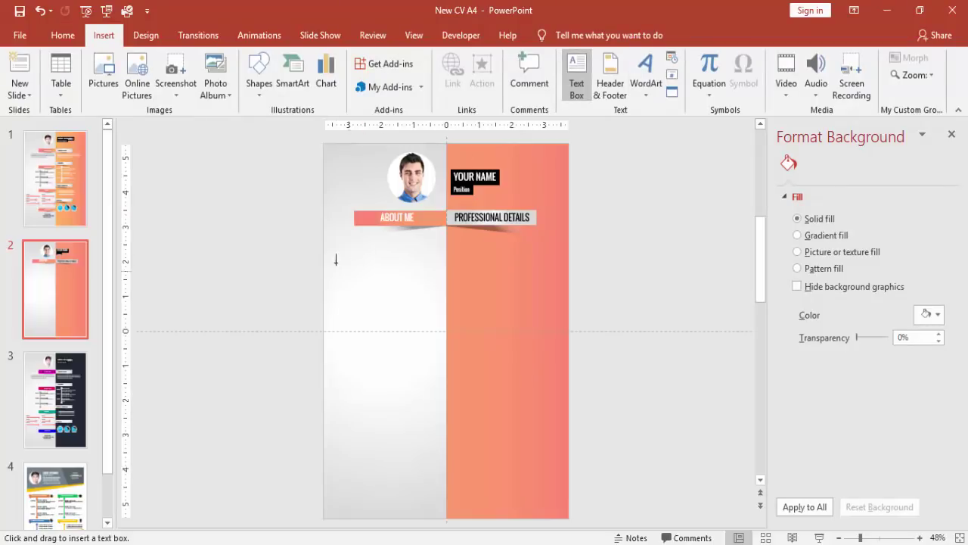
{"action": "left_click_drag", "start_coordinate": [338, 239], "coordinate": [436, 268]}
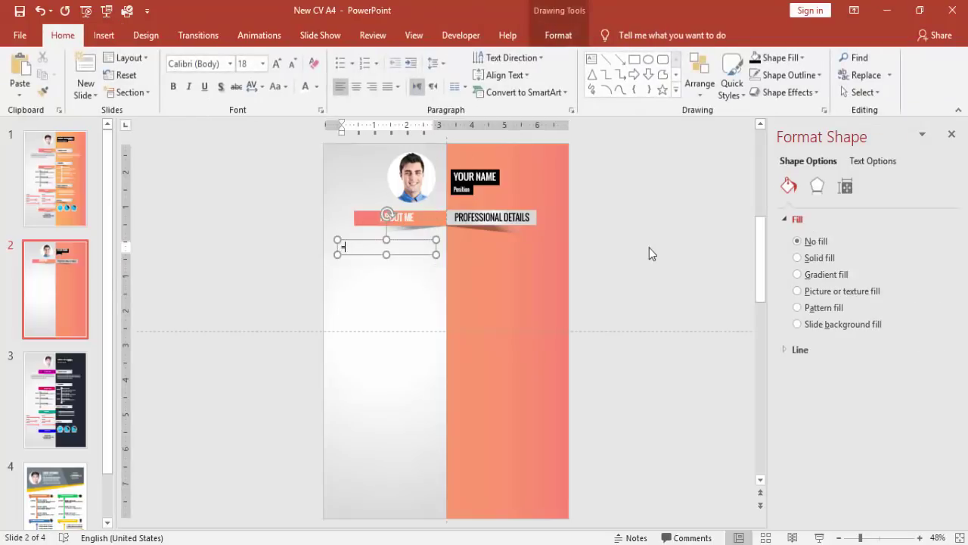
{"action": "type", "text": "=lorem()"}
{"action": "key", "text": "Return"}
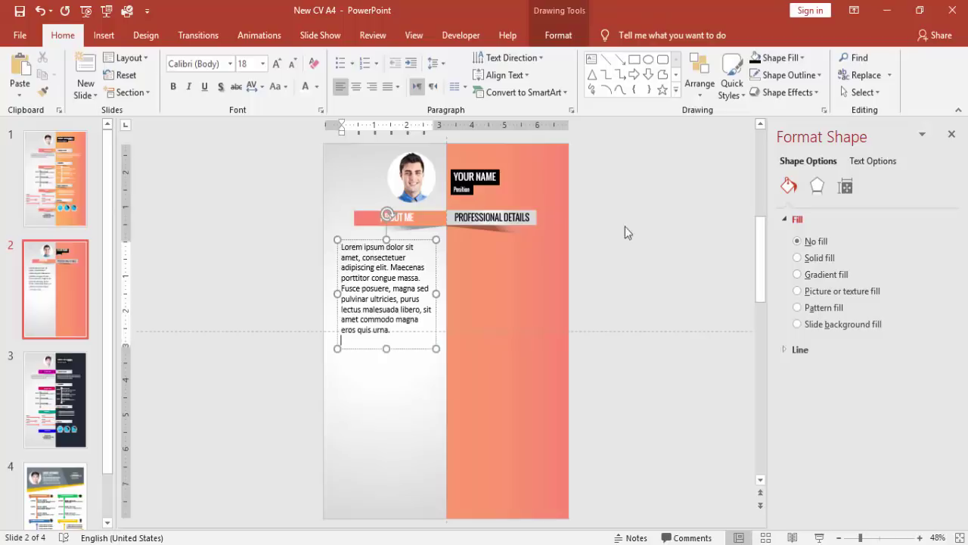
{"action": "left_click", "coordinate": [417, 239]}
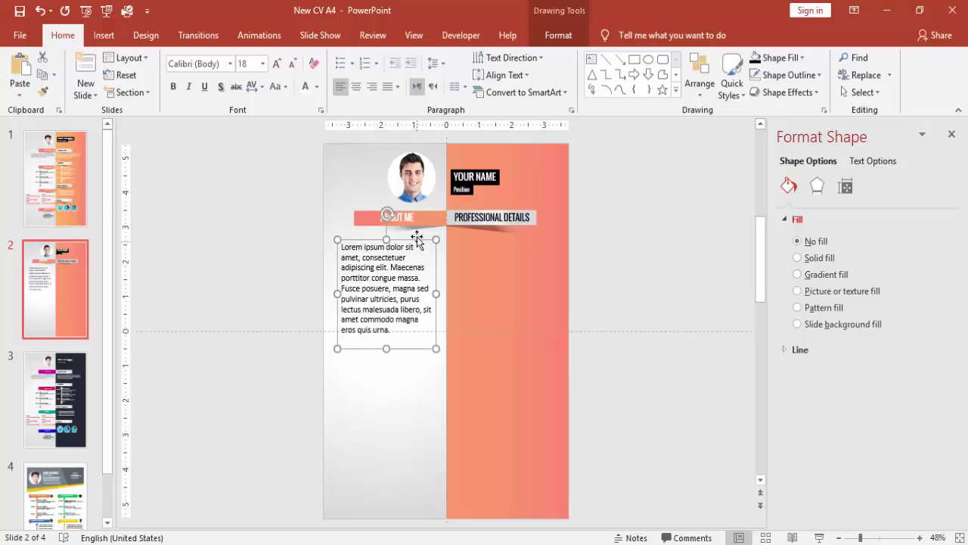
{"action": "left_click", "coordinate": [292, 64]}
{"action": "left_click", "coordinate": [291, 64]}
{"action": "left_click", "coordinate": [292, 65]}
{"action": "left_click", "coordinate": [292, 64]}
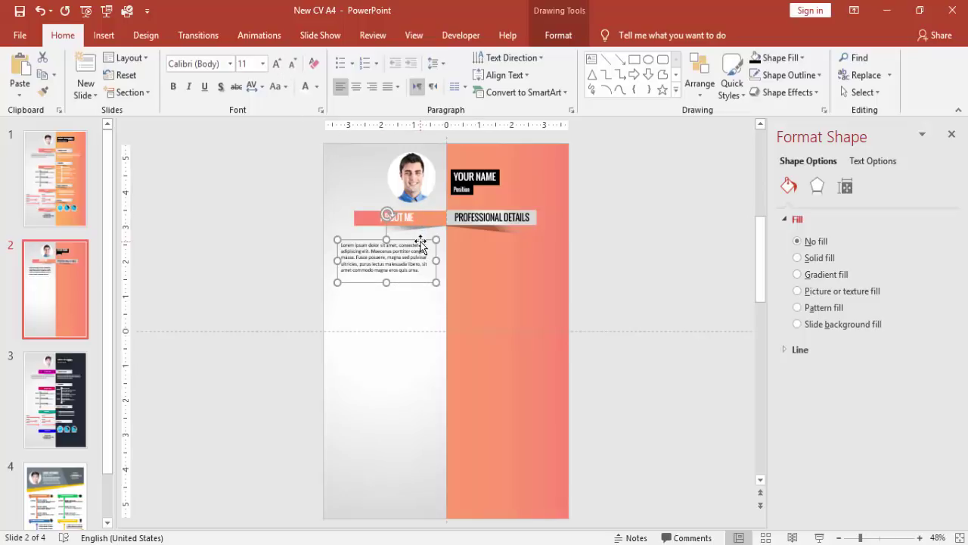
{"action": "left_click_drag", "start_coordinate": [421, 241], "coordinate": [444, 250]}
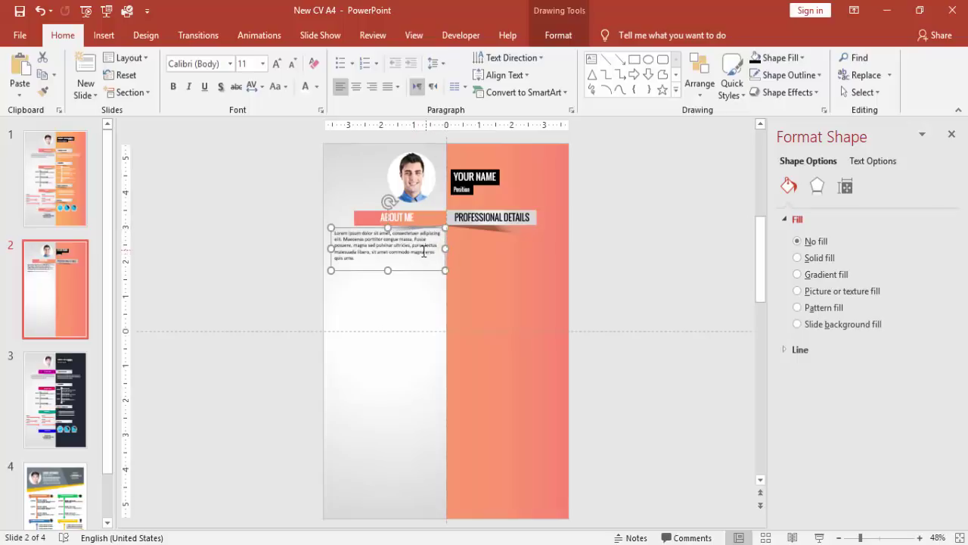
{"action": "left_click_drag", "start_coordinate": [388, 271], "coordinate": [387, 267]}
Copy the paragraph under Professional Details in white, then view slide 1.
{"action": "left_click", "coordinate": [263, 226]}
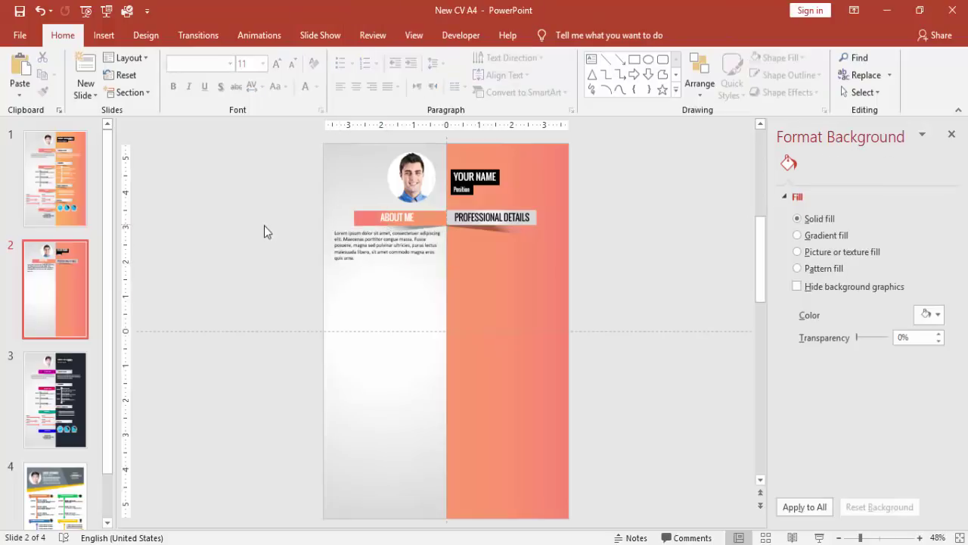
{"action": "left_click", "coordinate": [387, 244]}
{"action": "left_click", "coordinate": [348, 227]}
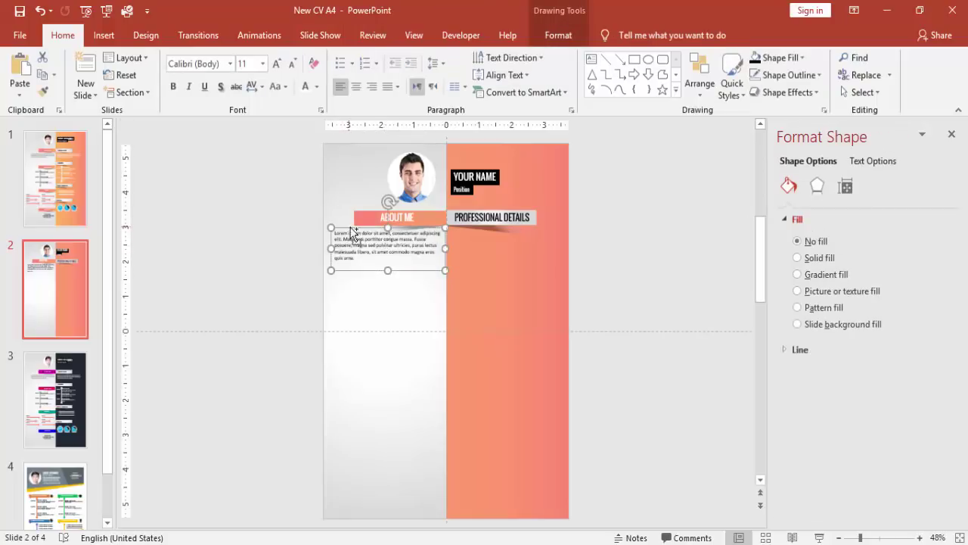
{"action": "left_click_drag", "start_coordinate": [348, 227], "coordinate": [524, 273]}
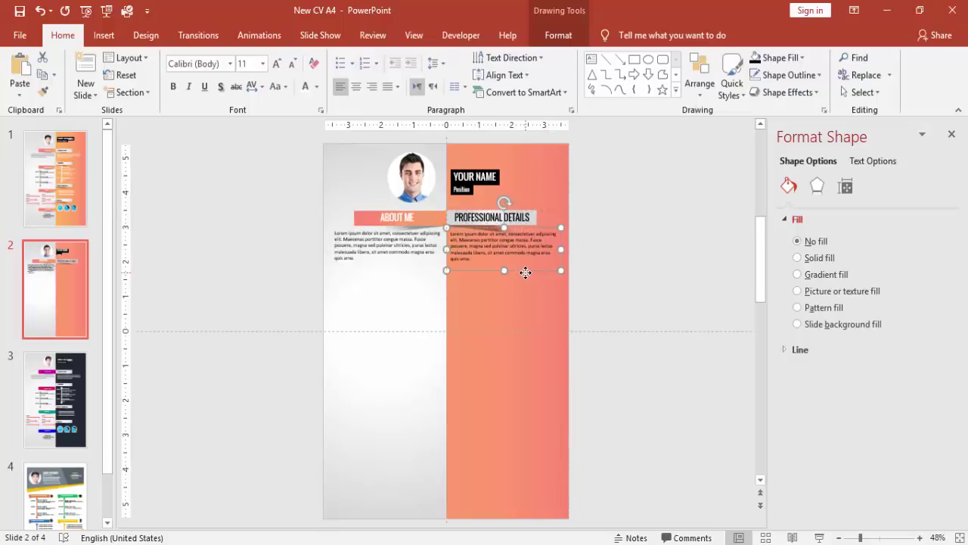
{"action": "left_click", "coordinate": [304, 88]}
{"action": "left_click", "coordinate": [617, 262]}
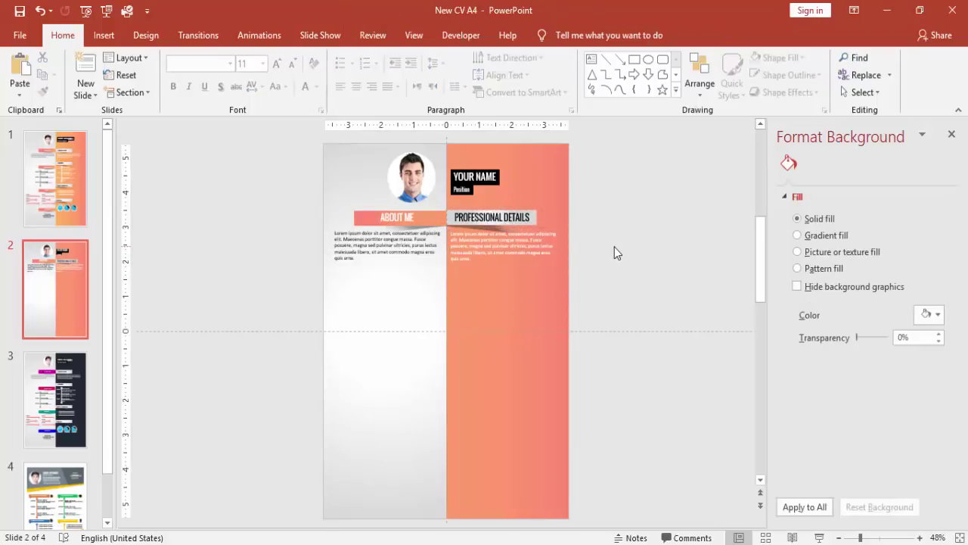
{"action": "left_click", "coordinate": [81, 189]}
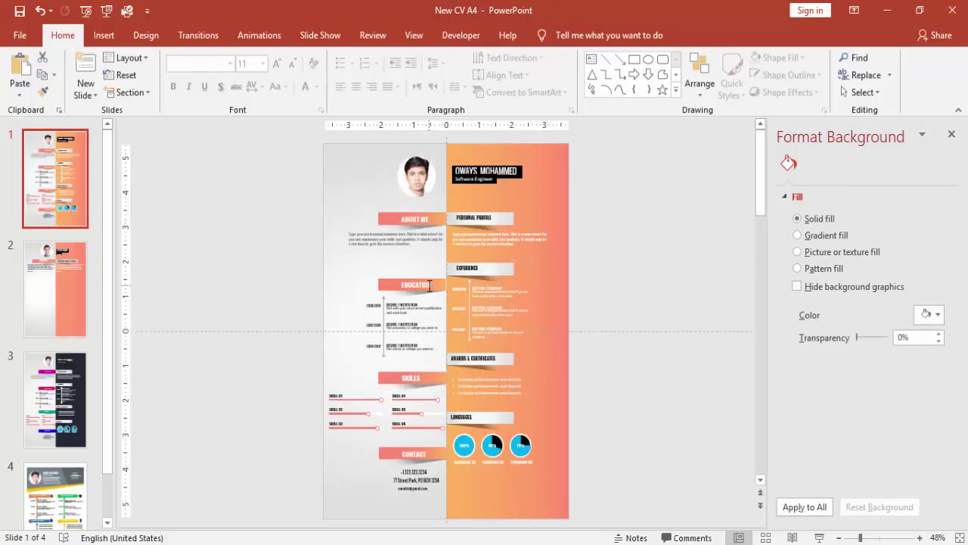
Group the About Me heading pieces and copy them below the paragraph, retitled EDUCATION.
{"action": "left_click", "coordinate": [34, 280]}
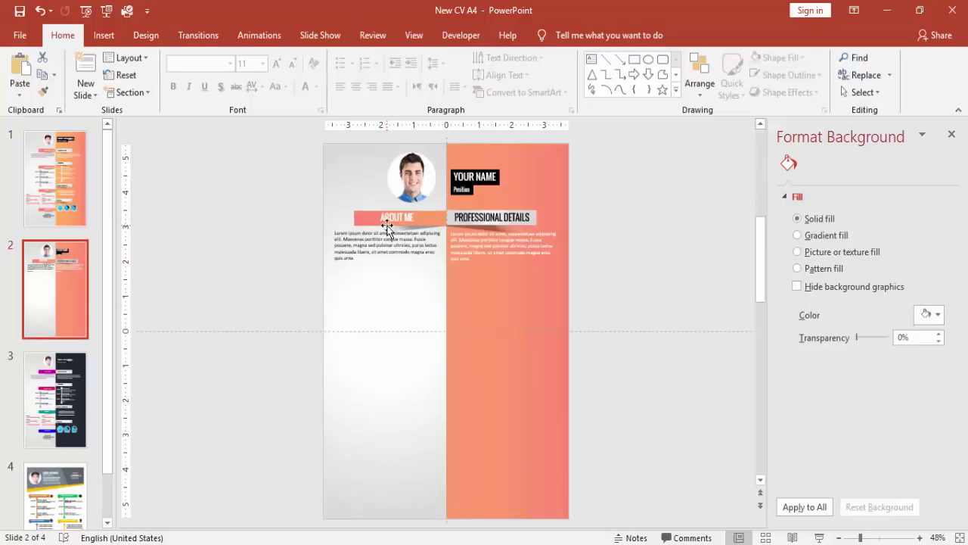
{"action": "left_click_drag", "start_coordinate": [300, 196], "coordinate": [452, 235]}
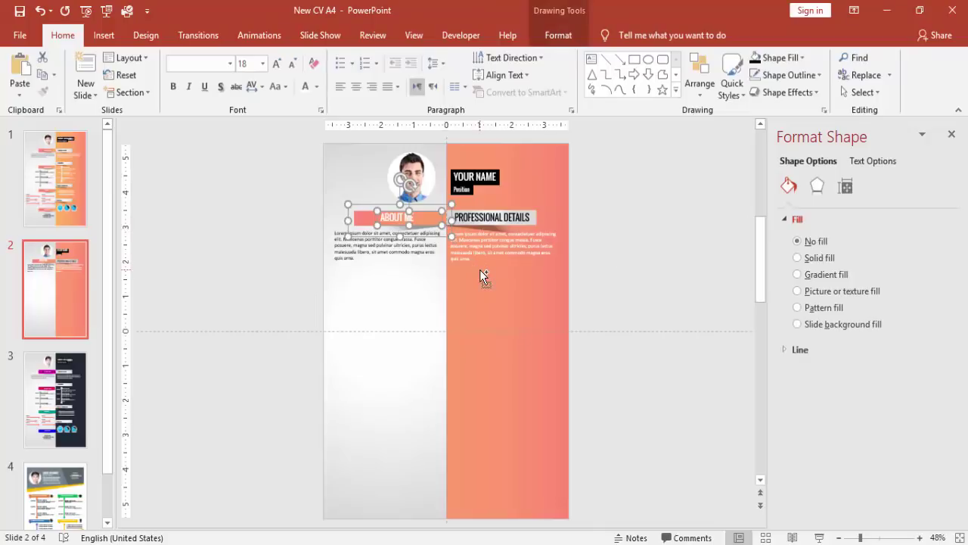
{"action": "key", "text": "ctrl+g"}
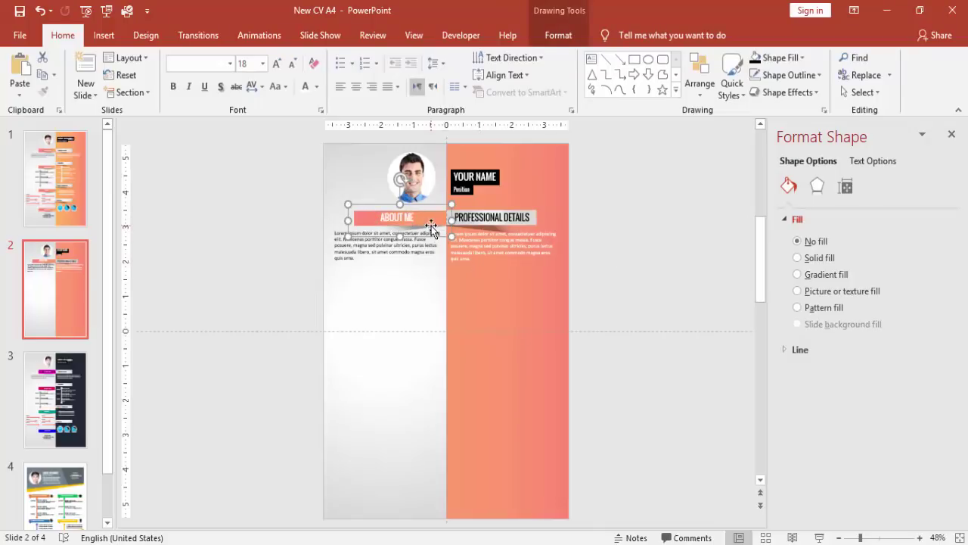
{"action": "left_click_drag", "start_coordinate": [432, 225], "coordinate": [429, 288]}
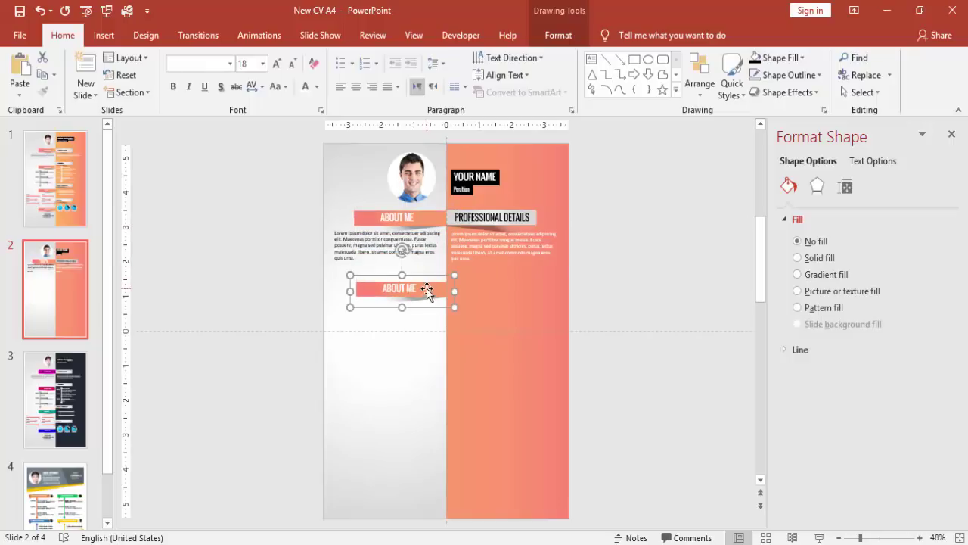
{"action": "left_click", "coordinate": [392, 288]}
{"action": "triple_click", "coordinate": [436, 289]}
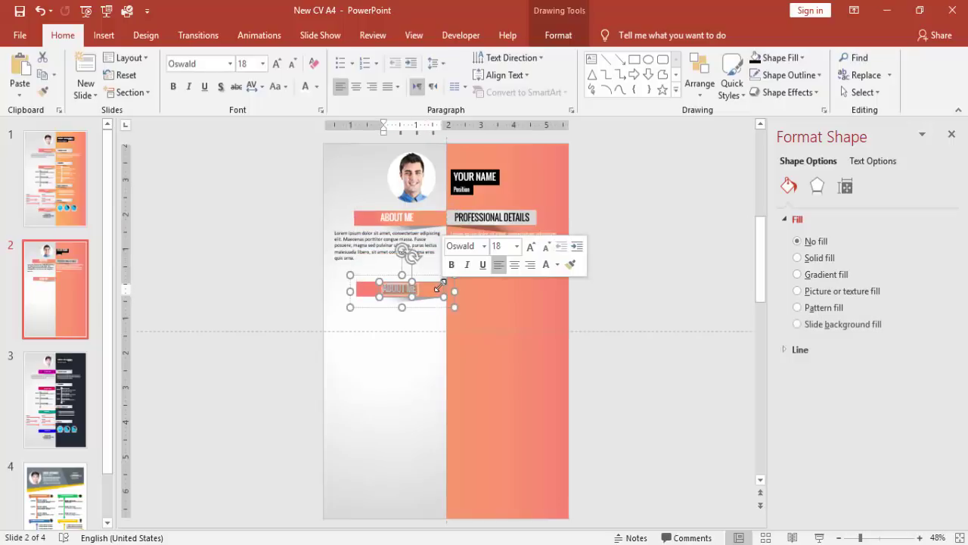
{"action": "type", "text": "SK"}
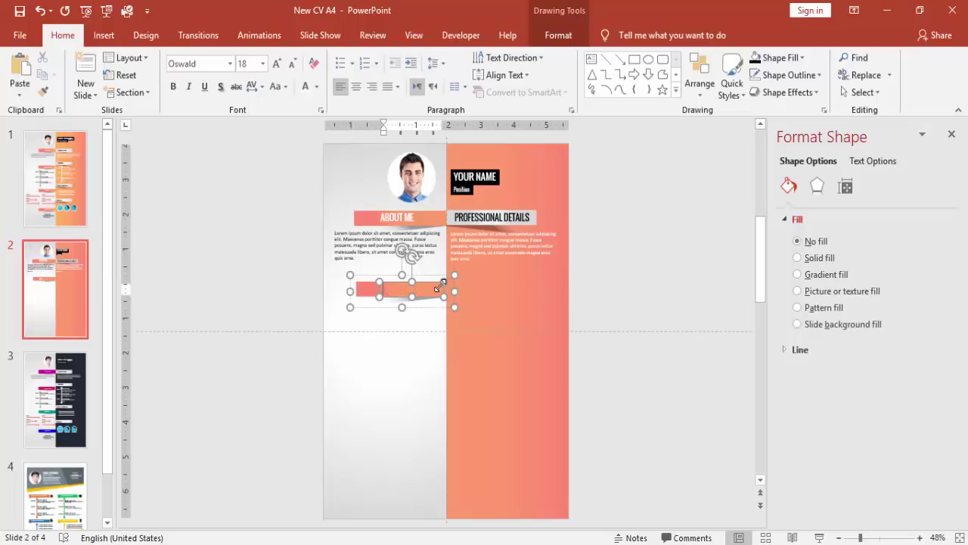
{"action": "type", "text": "ION"}
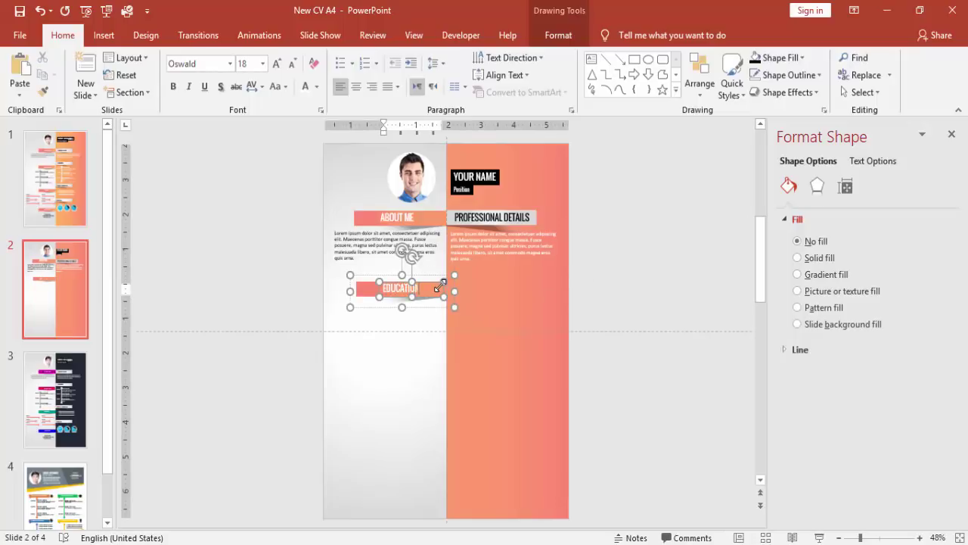
{"action": "left_click", "coordinate": [597, 277]}
Select the education timeline shapes on slide 1 to reuse on slide 2.
{"action": "left_click", "coordinate": [67, 162]}
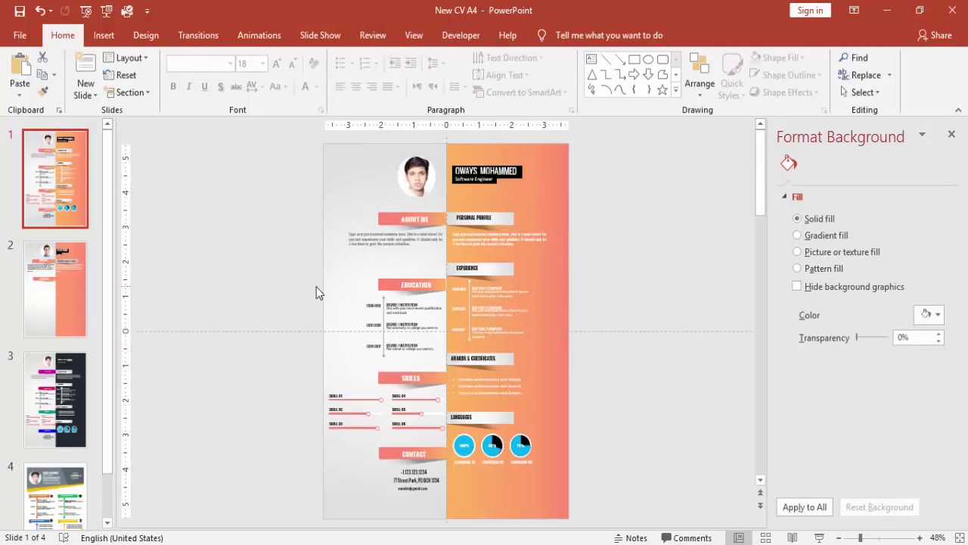
{"action": "left_click_drag", "start_coordinate": [300, 280], "coordinate": [458, 375]}
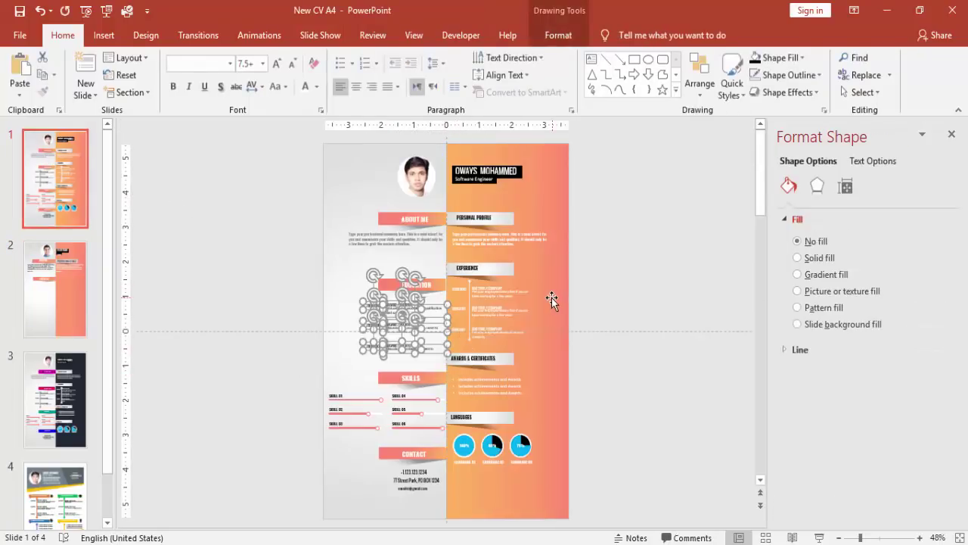
{"action": "left_click", "coordinate": [42, 305]}
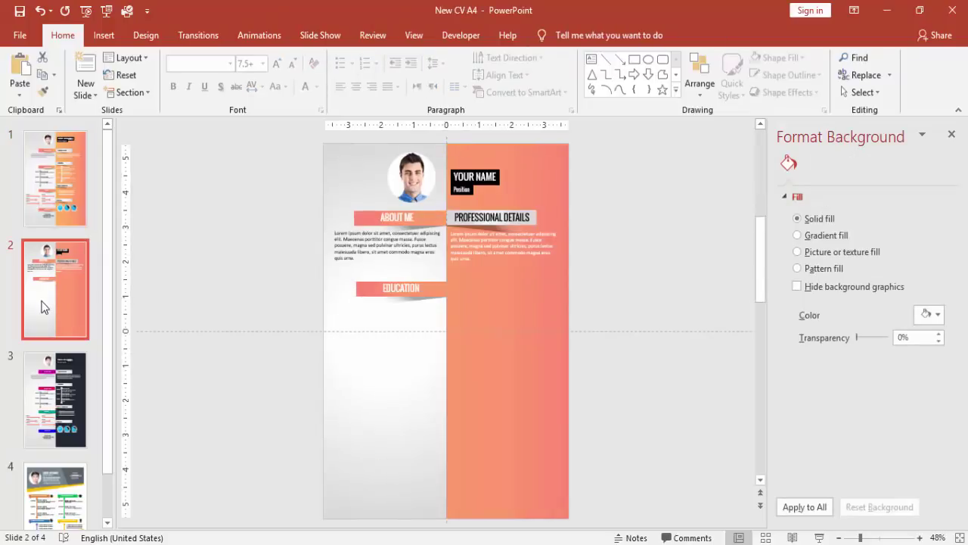
Paste the education timeline onto slide 2 and group the Professional Details heading pieces.
{"action": "key", "text": "ctrl+v"}
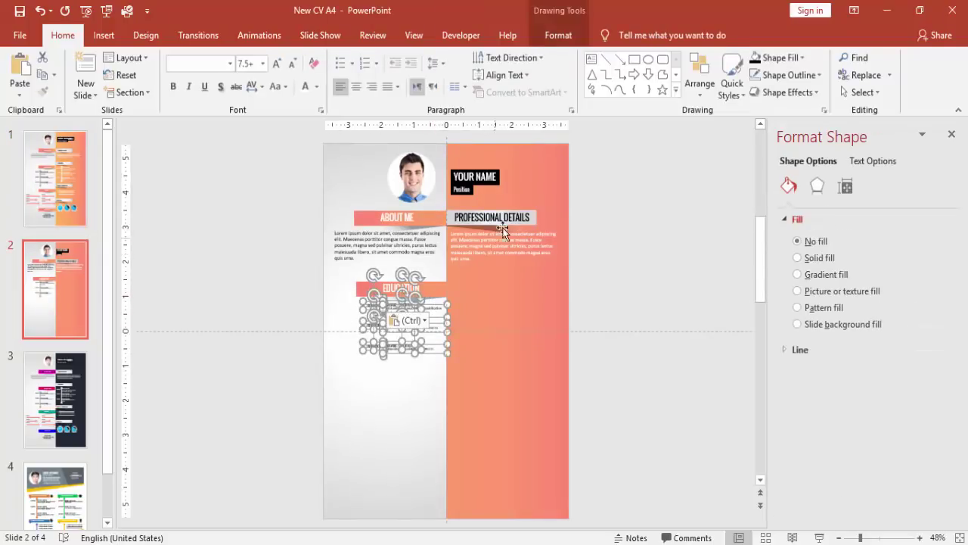
{"action": "left_click", "coordinate": [599, 198]}
{"action": "left_click_drag", "start_coordinate": [658, 184], "coordinate": [442, 236]}
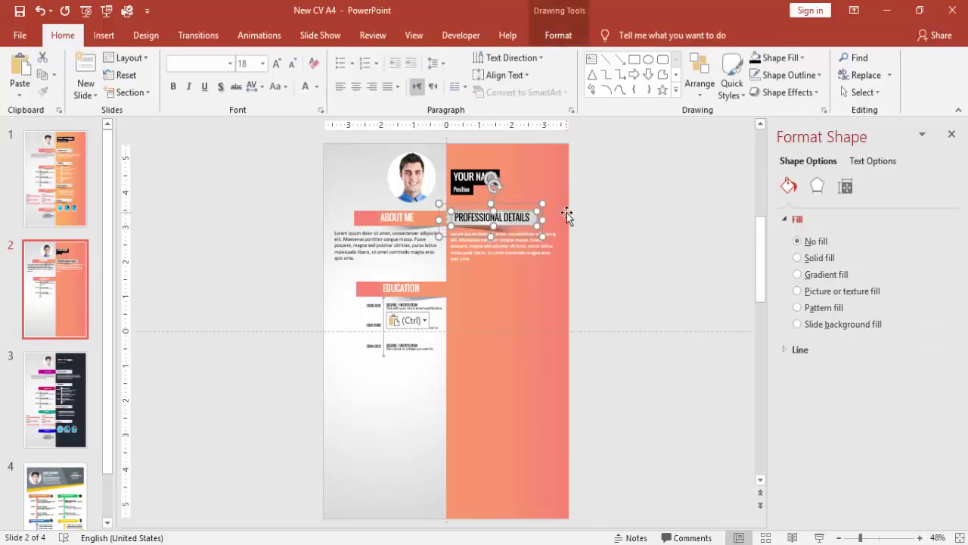
{"action": "key", "text": "ctrl+g"}
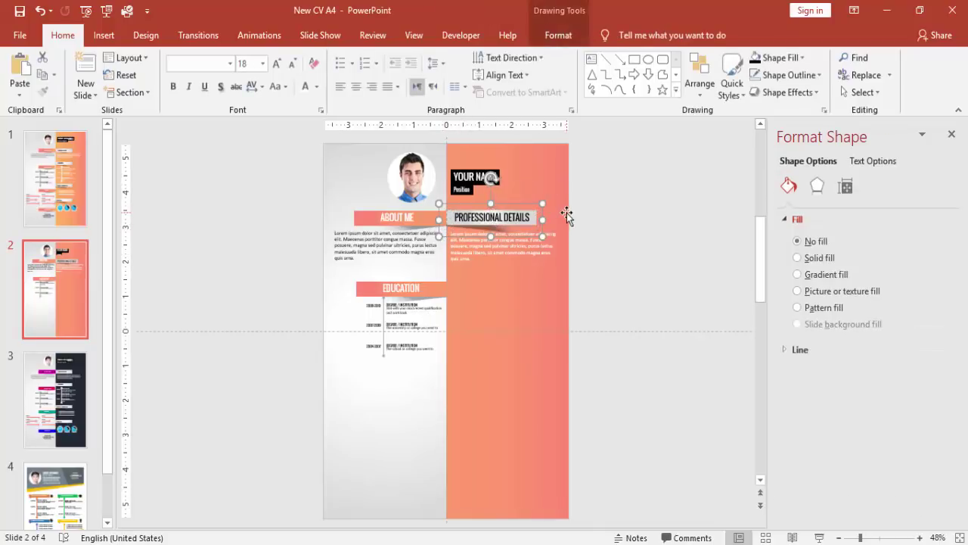
Copy the grouped heading down beside the education timeline.
{"action": "left_click", "coordinate": [545, 215]}
{"action": "left_click_drag", "start_coordinate": [544, 214], "coordinate": [539, 306]}
{"action": "left_click", "coordinate": [625, 231]}
{"action": "left_click_drag", "start_coordinate": [454, 308], "coordinate": [564, 307]}
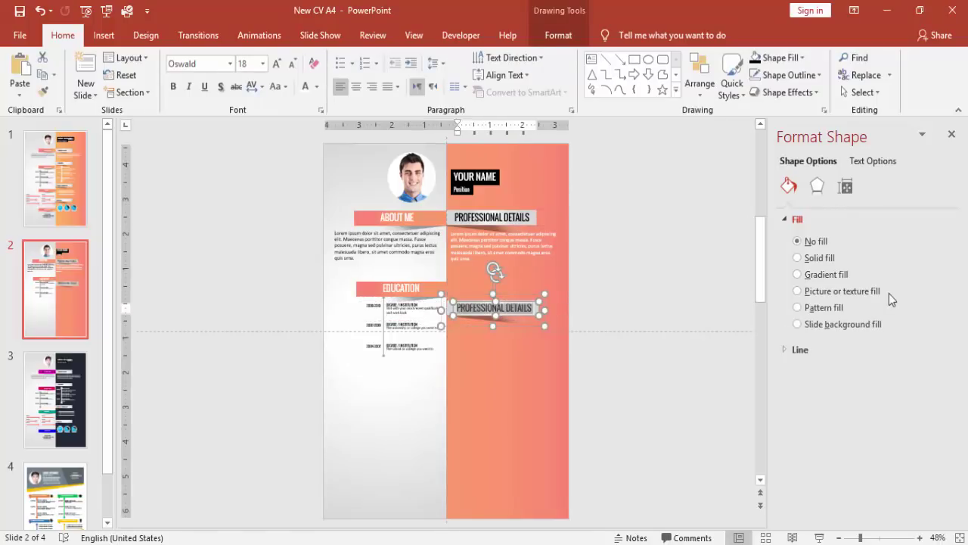
After checking slide 1, retype the copied heading as EXPERIENCE.
{"action": "left_click", "coordinate": [54, 174]}
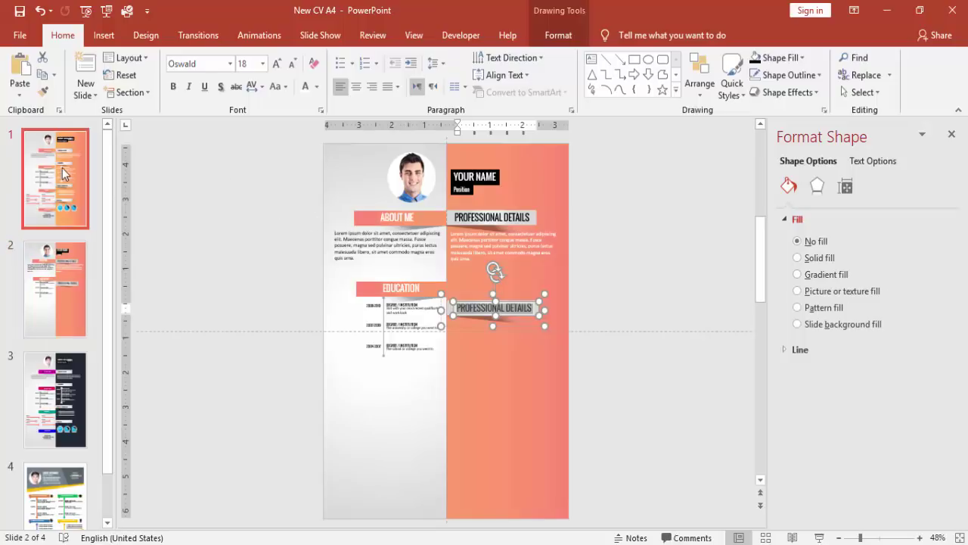
{"action": "left_click", "coordinate": [71, 286]}
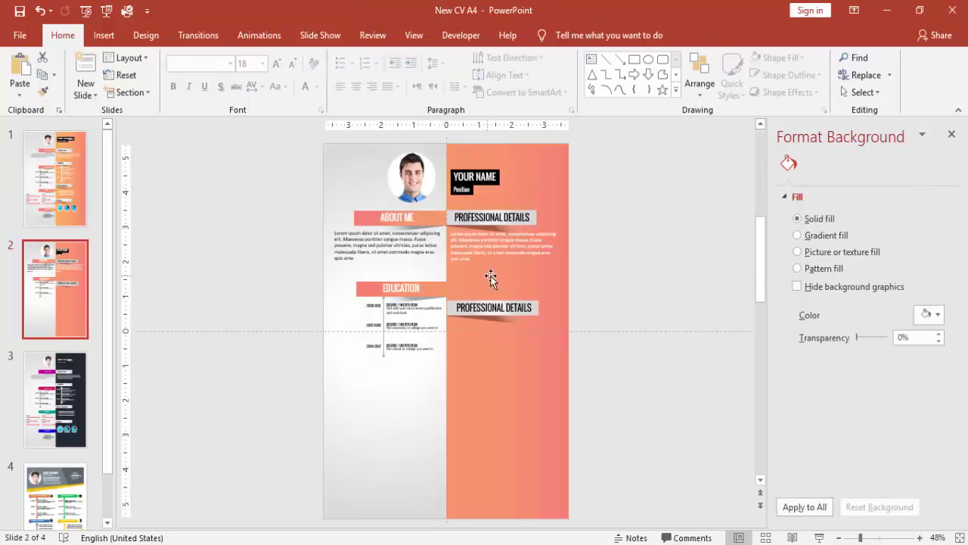
{"action": "left_click", "coordinate": [476, 305]}
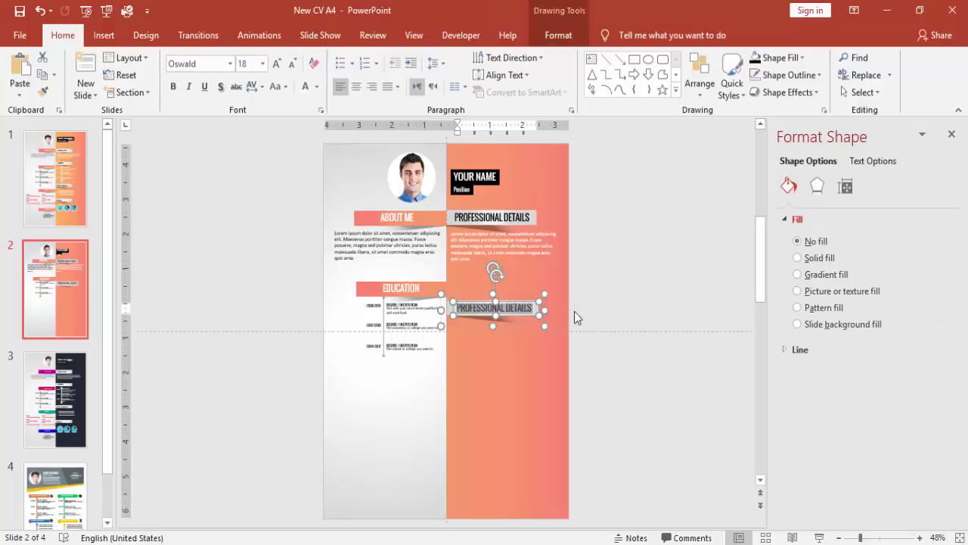
{"action": "key", "text": "ctrl+a"}
{"action": "type", "text": "EX"}
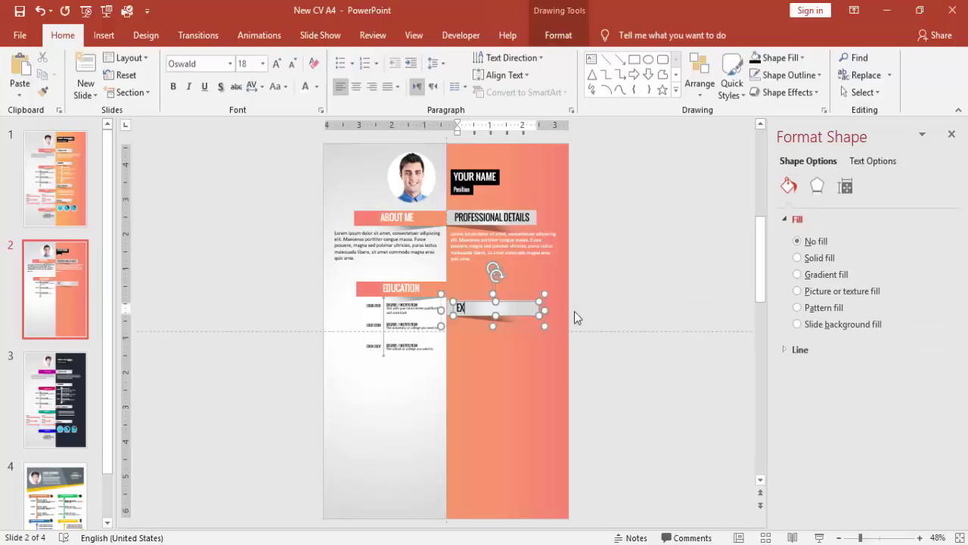
{"action": "type", "text": "PERIENCE"}
Copy the About Me lorem ipsum paragraph beneath EXPERIENCE, comparing against slide 1.
{"action": "left_click", "coordinate": [646, 274]}
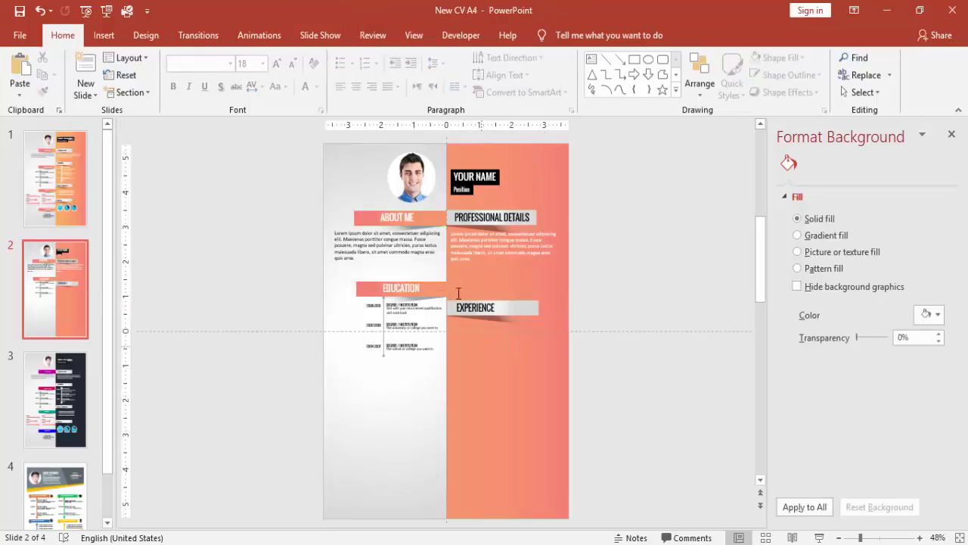
{"action": "left_click", "coordinate": [366, 229]}
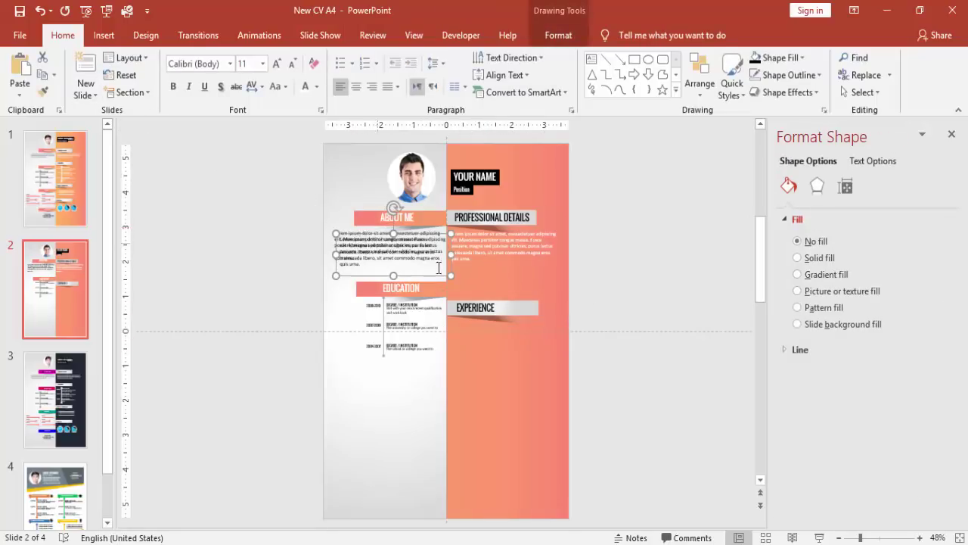
{"action": "left_click_drag", "start_coordinate": [421, 277], "coordinate": [531, 362]}
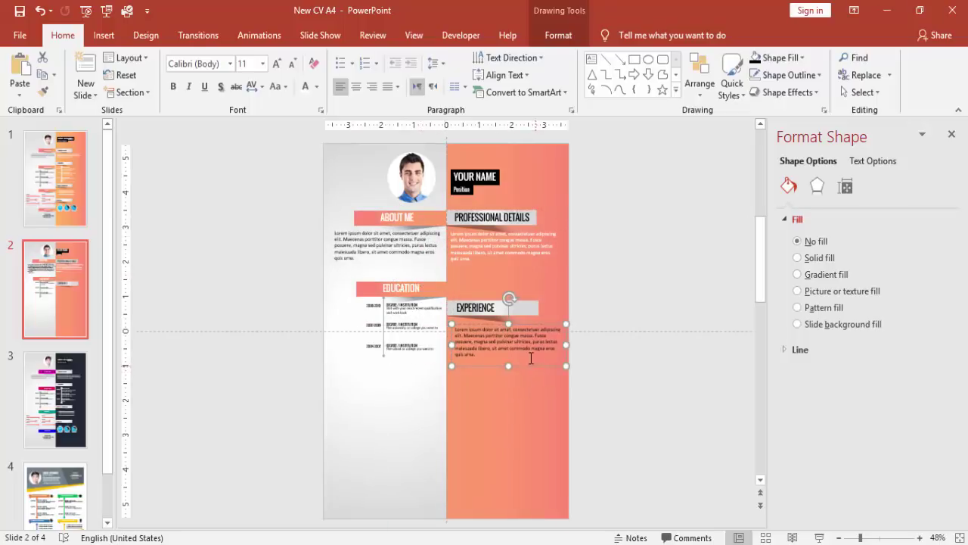
{"action": "left_click", "coordinate": [65, 217]}
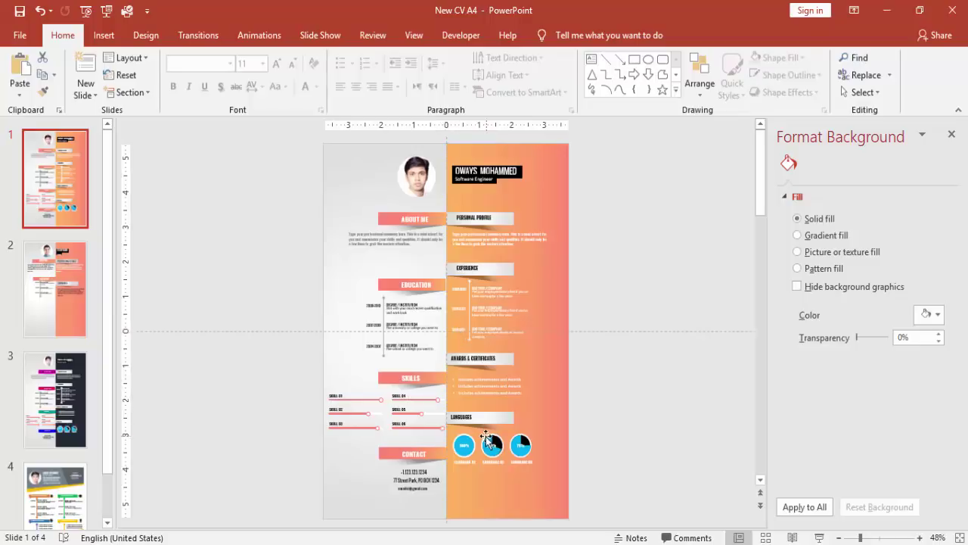
{"action": "left_click", "coordinate": [32, 298]}
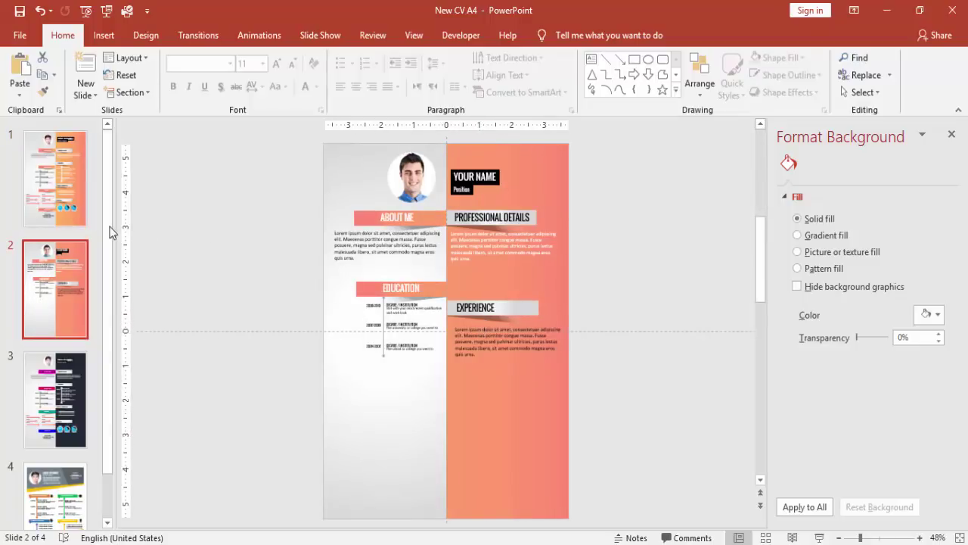
Copy the EDUCATION ribbon further down and retype it as SKILLS.
{"action": "left_click", "coordinate": [435, 289]}
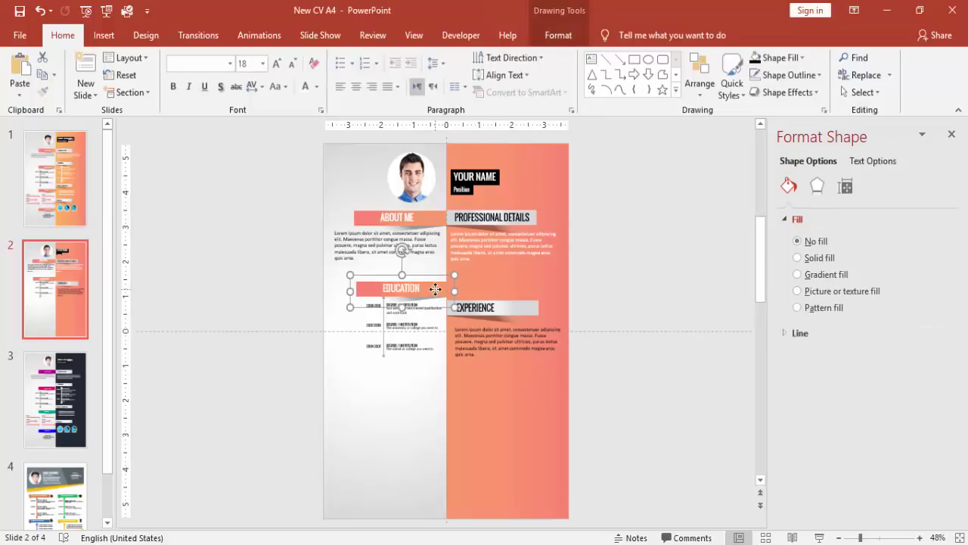
{"action": "left_click_drag", "start_coordinate": [438, 300], "coordinate": [493, 377]}
{"action": "type", "text": "SKI"}
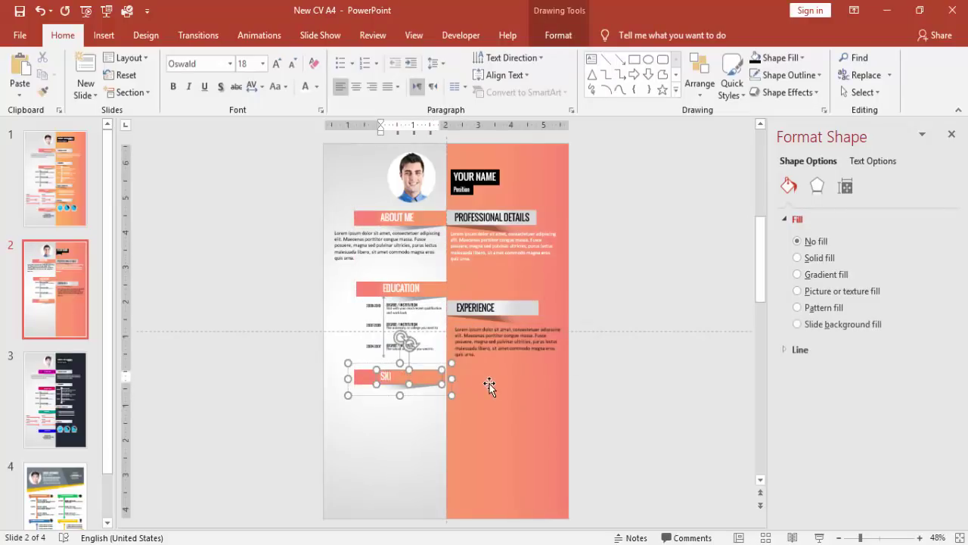
{"action": "type", "text": "LLS"}
{"action": "left_click", "coordinate": [534, 268]}
Draw a rounded pill below SKILLS with no outline and light grey fill.
{"action": "left_click", "coordinate": [108, 38]}
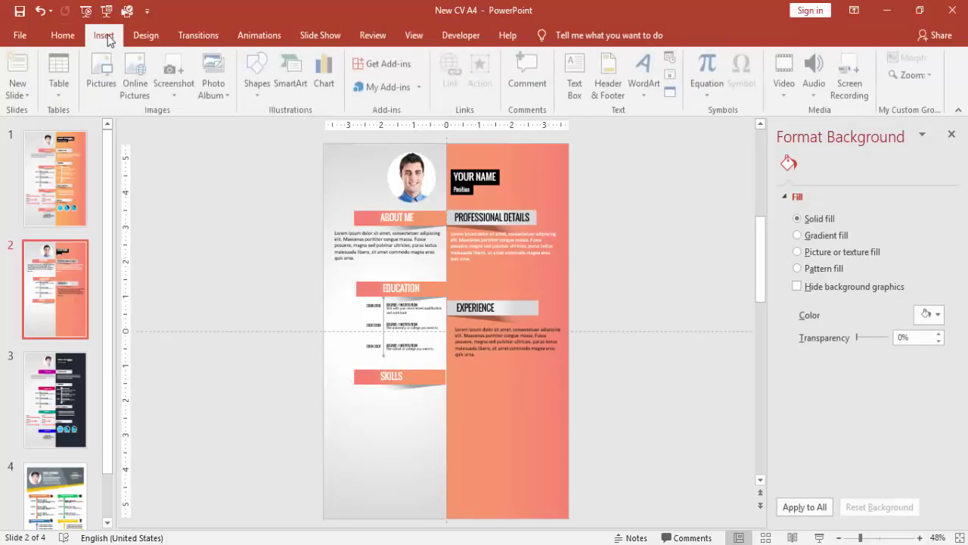
{"action": "left_click", "coordinate": [256, 91]}
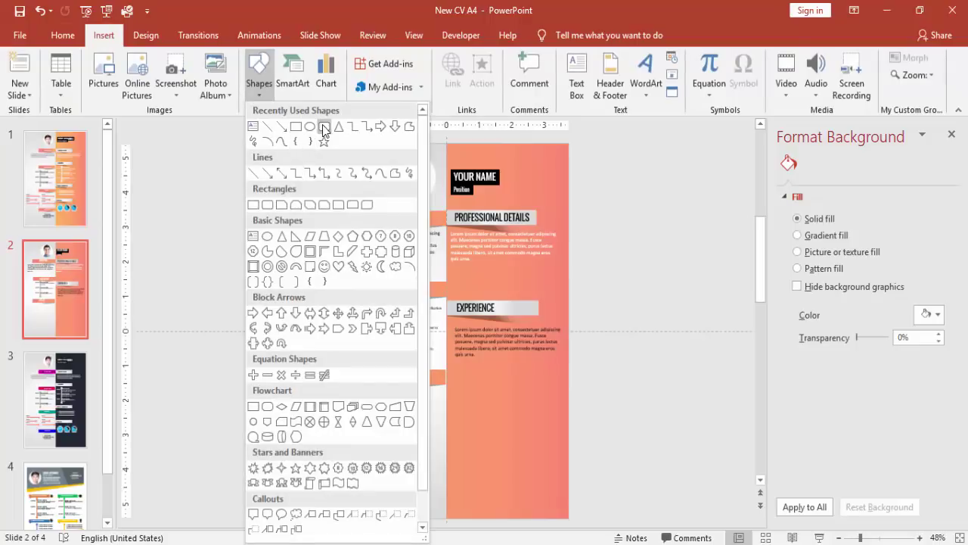
{"action": "left_click", "coordinate": [268, 204]}
{"action": "left_click_drag", "start_coordinate": [335, 398], "coordinate": [436, 425]}
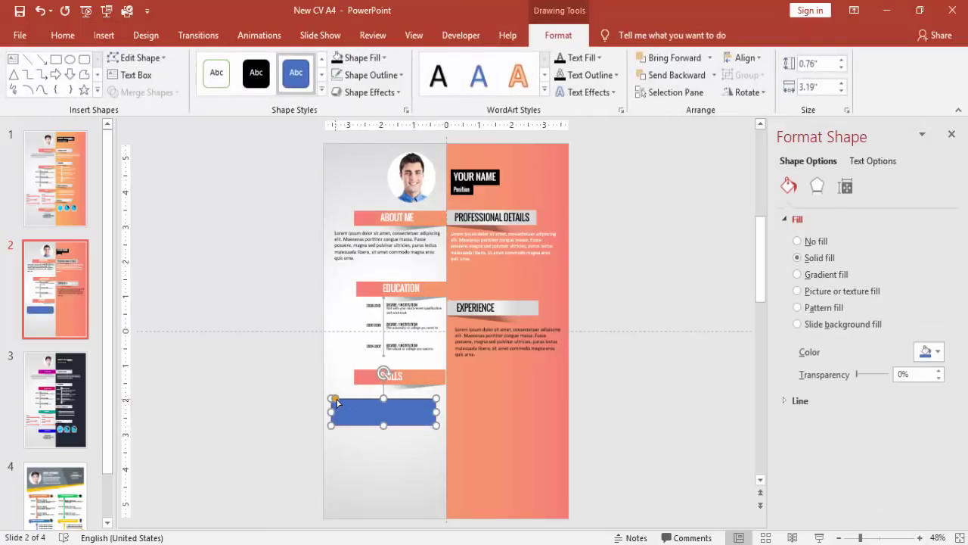
{"action": "mouse_move", "coordinate": [335, 399]}
{"action": "left_mouse_down"}
{"action": "mouse_move", "coordinate": [385, 400]}
{"action": "mouse_move", "coordinate": [343, 398]}
{"action": "left_mouse_up"}
{"action": "left_click", "coordinate": [397, 76]}
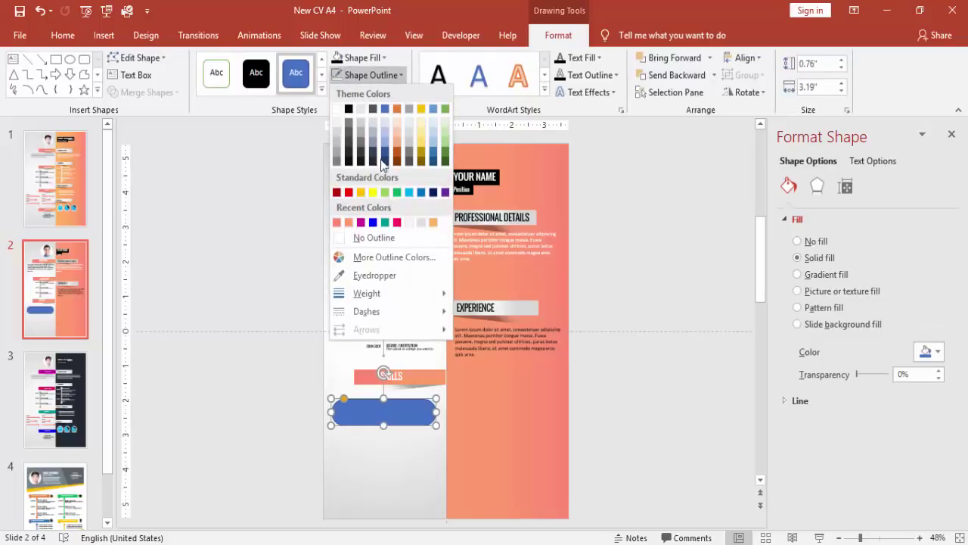
{"action": "left_click", "coordinate": [381, 236]}
{"action": "left_click_drag", "start_coordinate": [385, 421], "coordinate": [378, 421]}
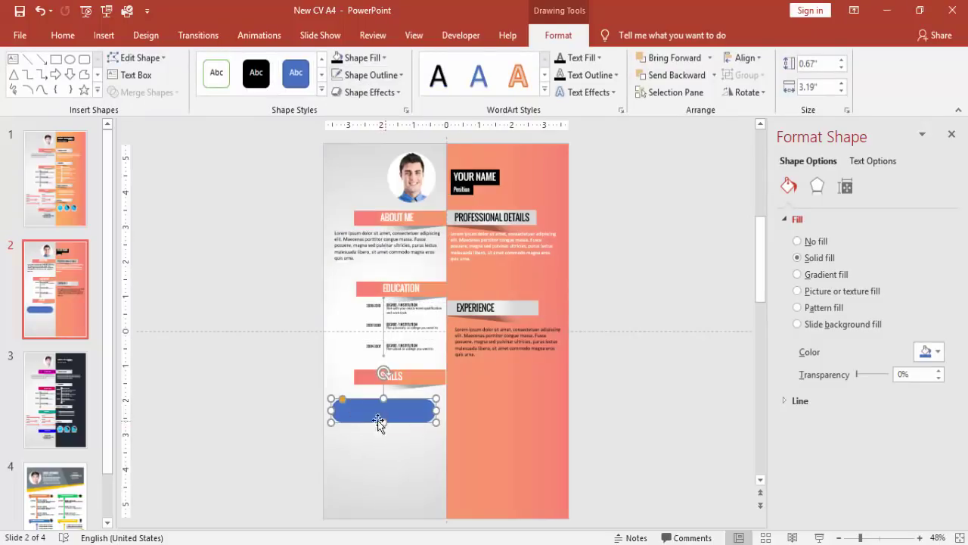
{"action": "left_click", "coordinate": [384, 59]}
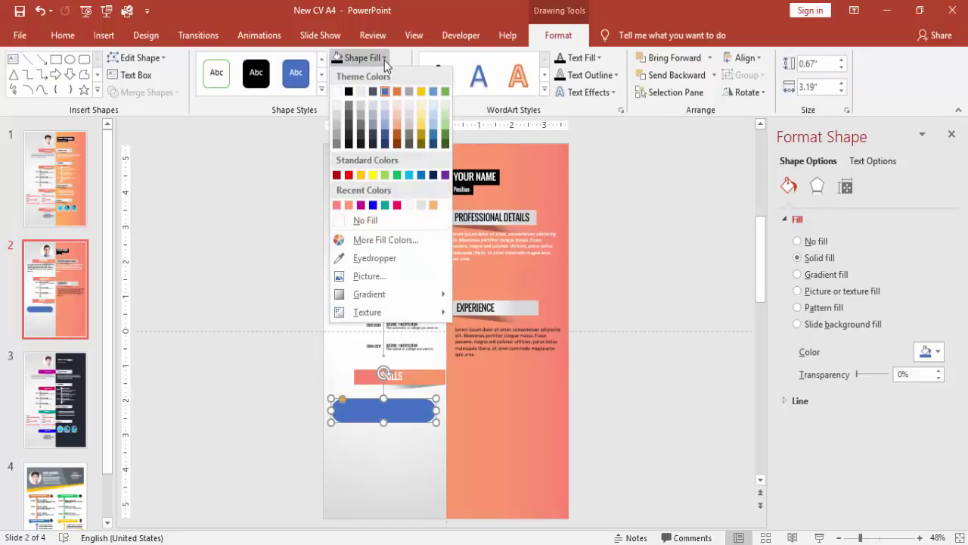
{"action": "left_click", "coordinate": [336, 132]}
Overlay a green, half-length copy of the grey pill labelled 50%.
{"action": "left_click", "coordinate": [257, 278]}
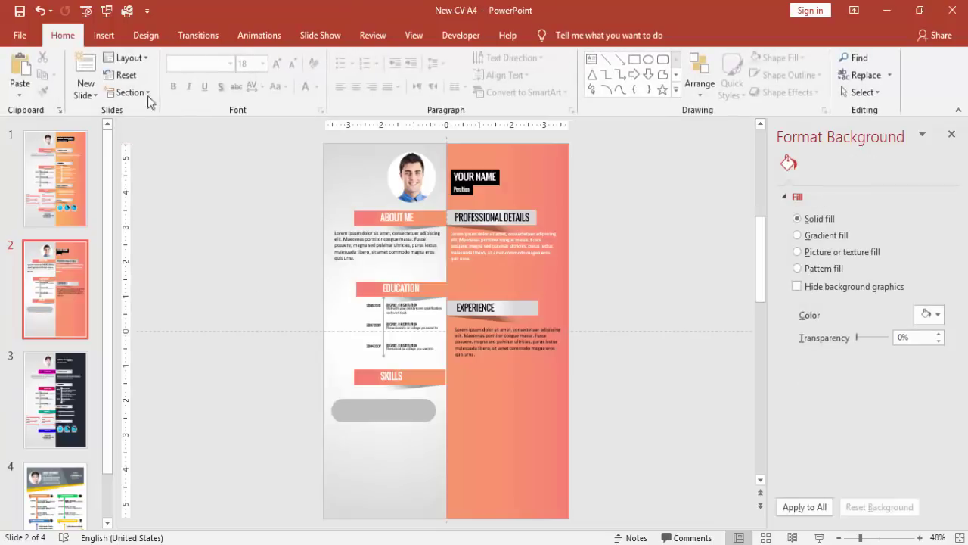
{"action": "left_click", "coordinate": [385, 413]}
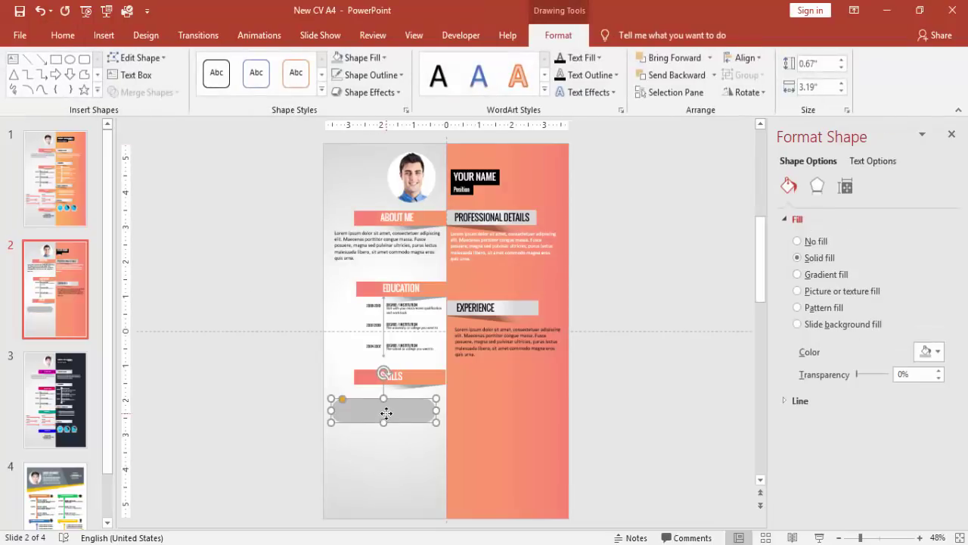
{"action": "mouse_move", "coordinate": [386, 413]}
{"action": "left_mouse_down"}
{"action": "mouse_move", "coordinate": [395, 419]}
{"action": "mouse_move", "coordinate": [386, 420]}
{"action": "left_mouse_up"}
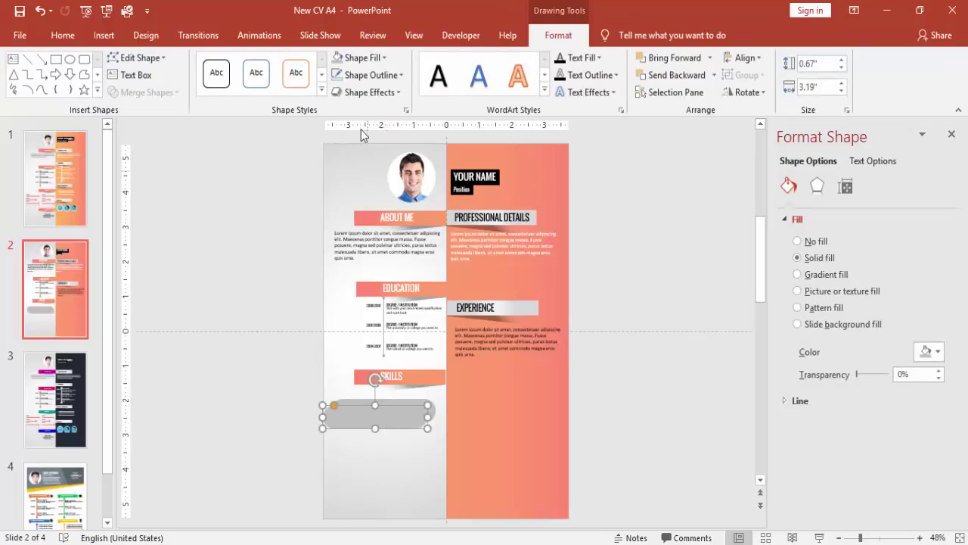
{"action": "left_click", "coordinate": [357, 58]}
{"action": "left_click", "coordinate": [398, 174]}
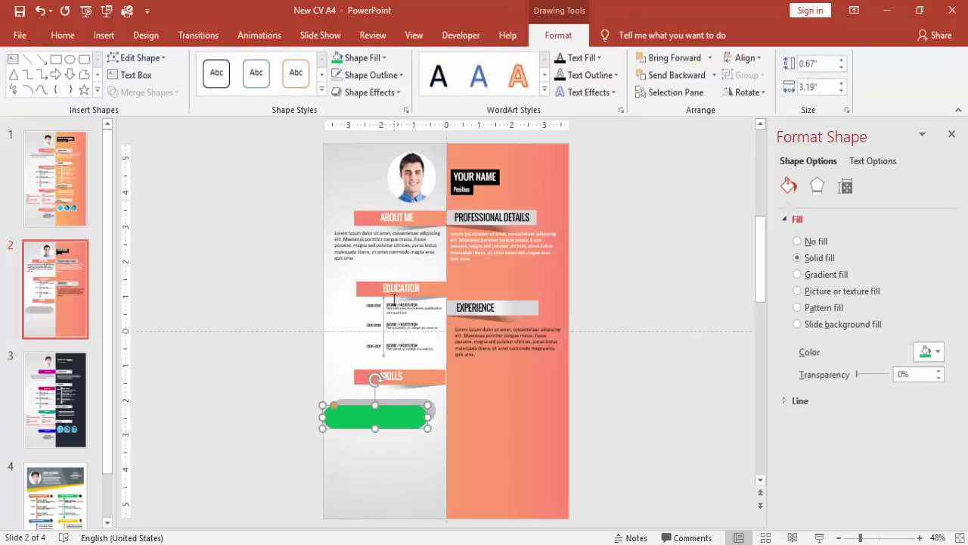
{"action": "left_click_drag", "start_coordinate": [396, 420], "coordinate": [372, 409]}
{"action": "left_click", "coordinate": [332, 399]}
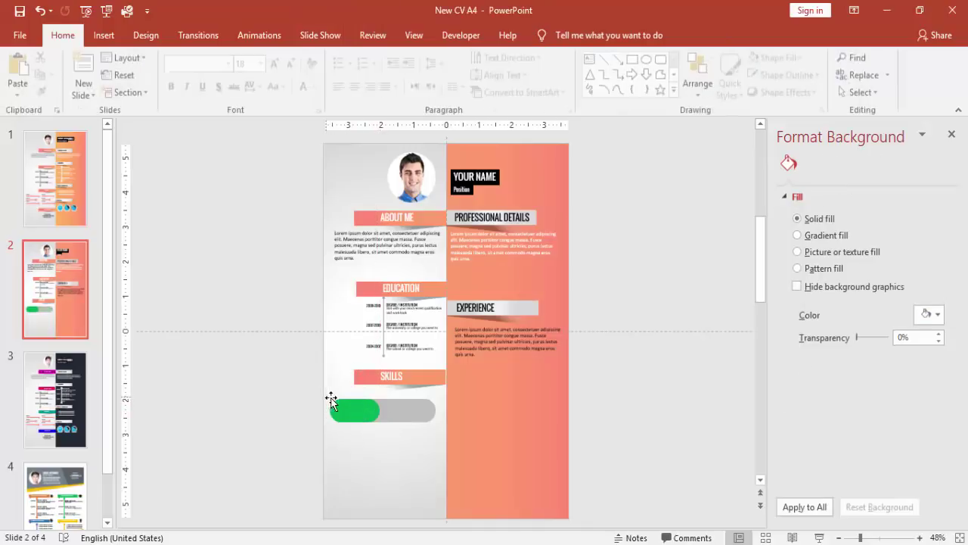
{"action": "left_click", "coordinate": [332, 400]}
{"action": "type", "text": "50"}
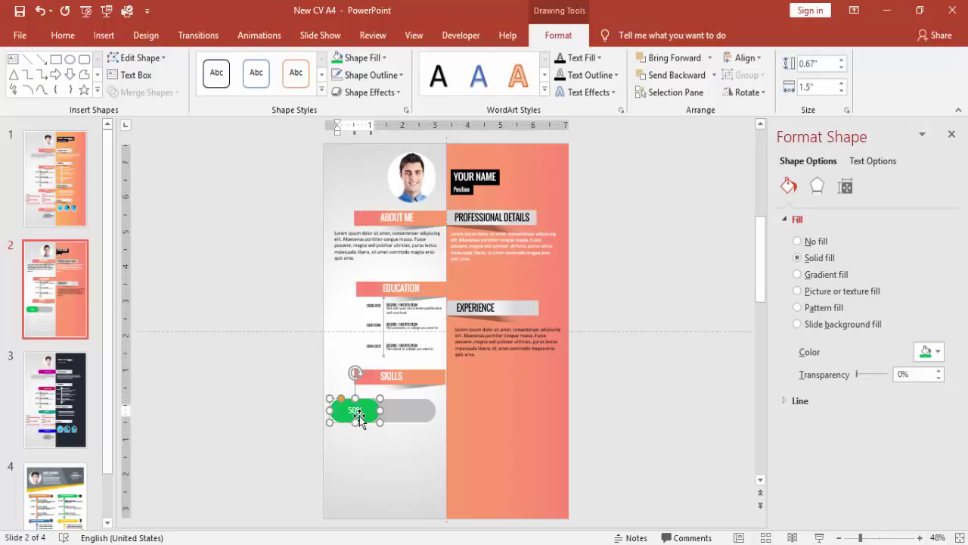
Group the green and grey pills, shrink to about 2.1 in, and place under SKILLS.
{"action": "left_click", "coordinate": [255, 406]}
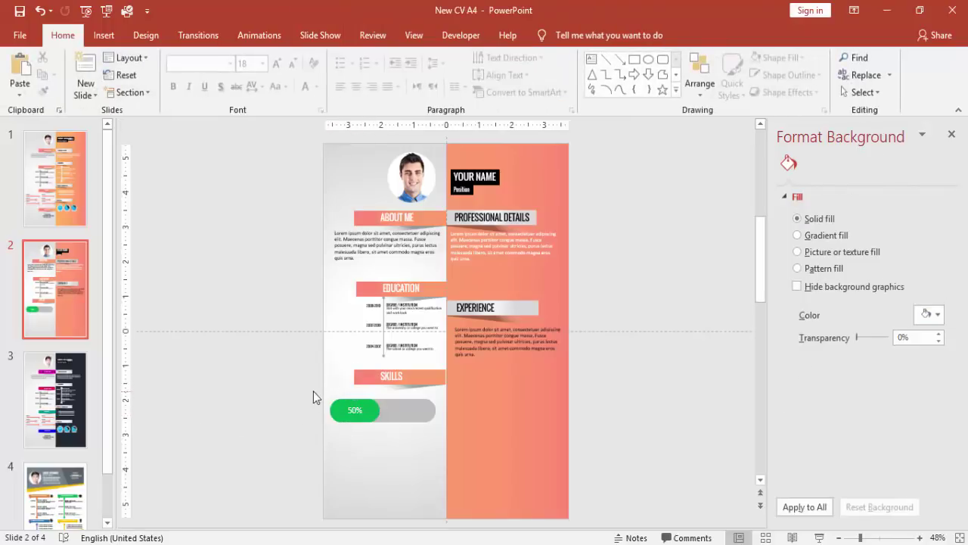
{"action": "left_click_drag", "start_coordinate": [312, 390], "coordinate": [450, 428]}
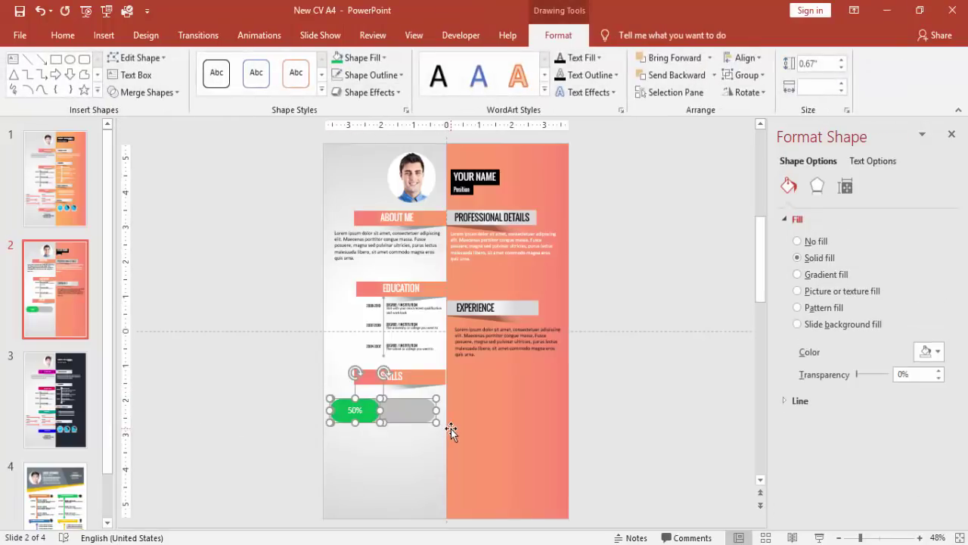
{"action": "key", "text": "ctrl+g"}
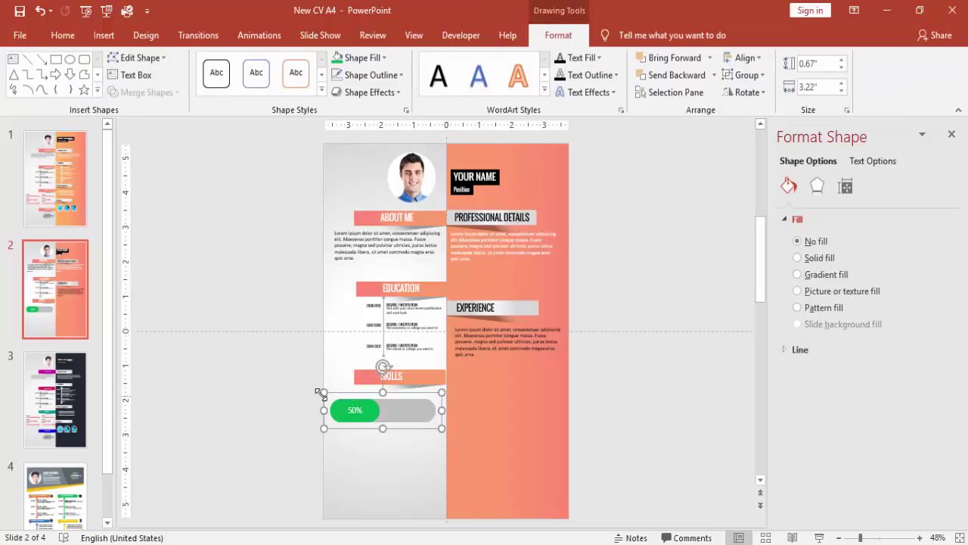
{"action": "left_click_drag", "start_coordinate": [321, 393], "coordinate": [366, 416]}
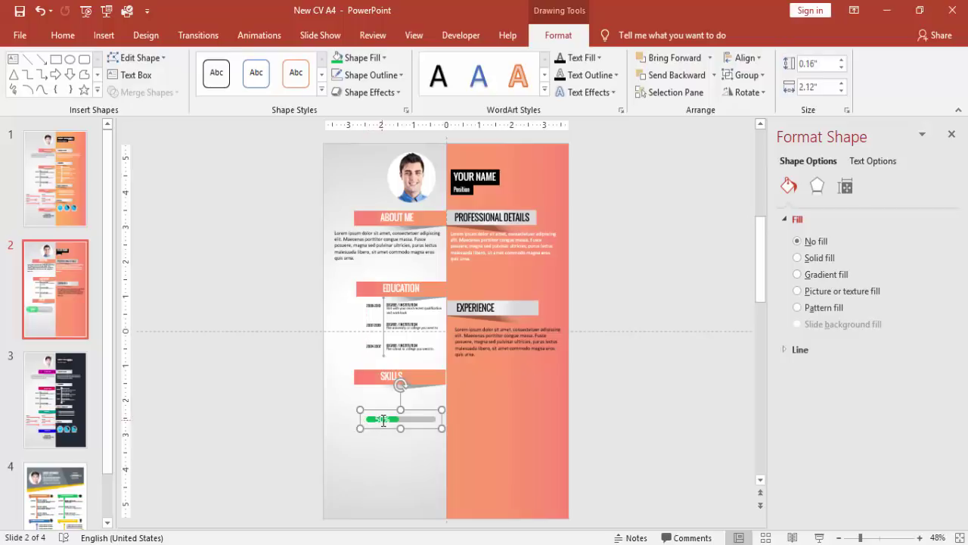
{"action": "left_click", "coordinate": [385, 418]}
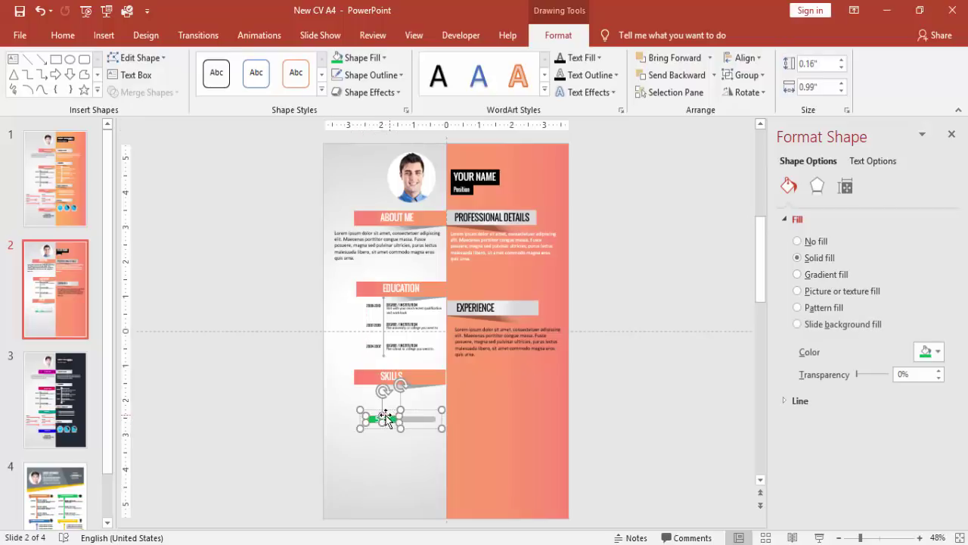
{"action": "left_click", "coordinate": [59, 36]}
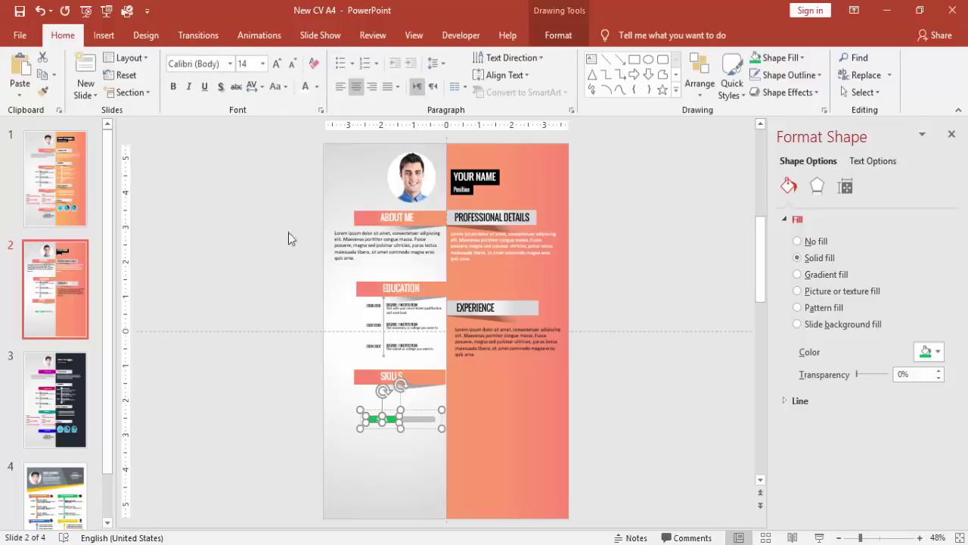
{"action": "left_click", "coordinate": [268, 356]}
{"action": "left_click_drag", "start_coordinate": [414, 418], "coordinate": [406, 398]}
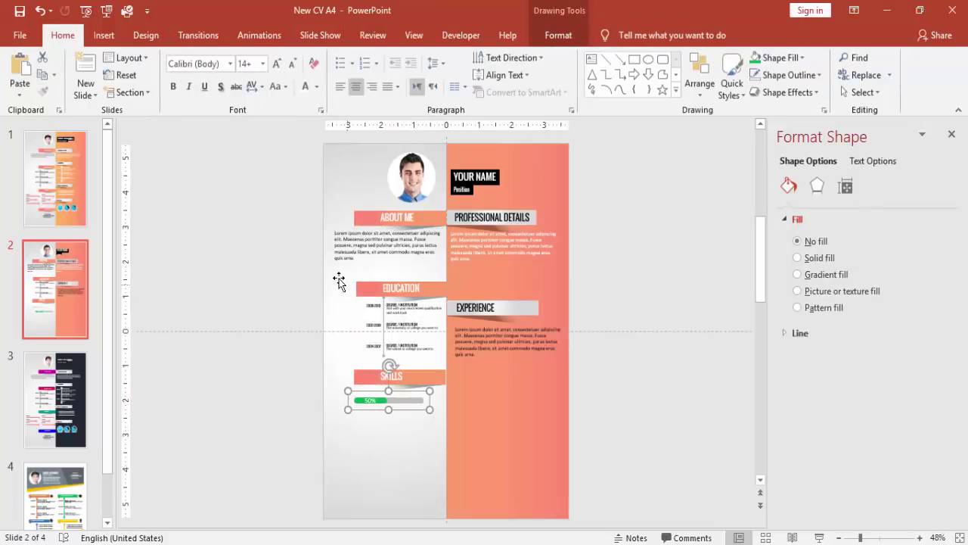
Duplicate the 50% skill bar twice, stacking three bars under SKILLS.
{"action": "key", "text": "ctrl+d"}
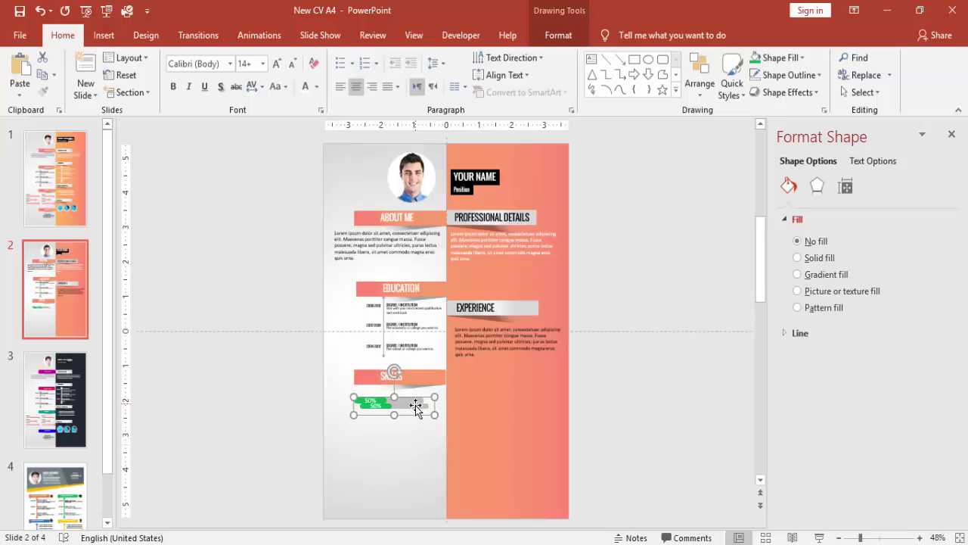
{"action": "mouse_move", "coordinate": [415, 407]}
{"action": "left_mouse_down"}
{"action": "mouse_move", "coordinate": [395, 412]}
{"action": "mouse_move", "coordinate": [408, 416]}
{"action": "left_mouse_up"}
{"action": "left_click", "coordinate": [386, 413]}
{"action": "left_click", "coordinate": [305, 413]}
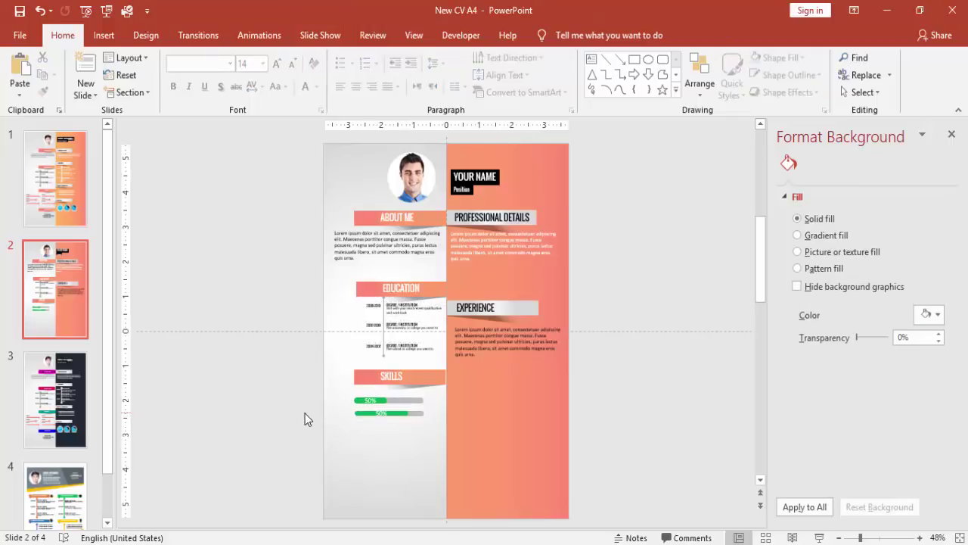
{"action": "left_click", "coordinate": [418, 413]}
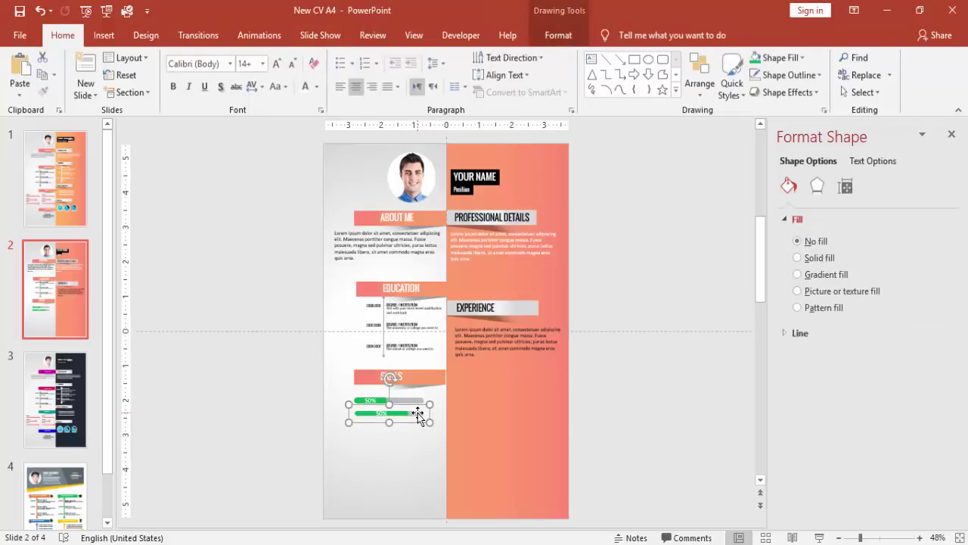
{"action": "mouse_move", "coordinate": [418, 413]}
{"action": "left_mouse_down"}
{"action": "mouse_move", "coordinate": [417, 434]}
{"action": "mouse_move", "coordinate": [419, 422]}
{"action": "left_mouse_up"}
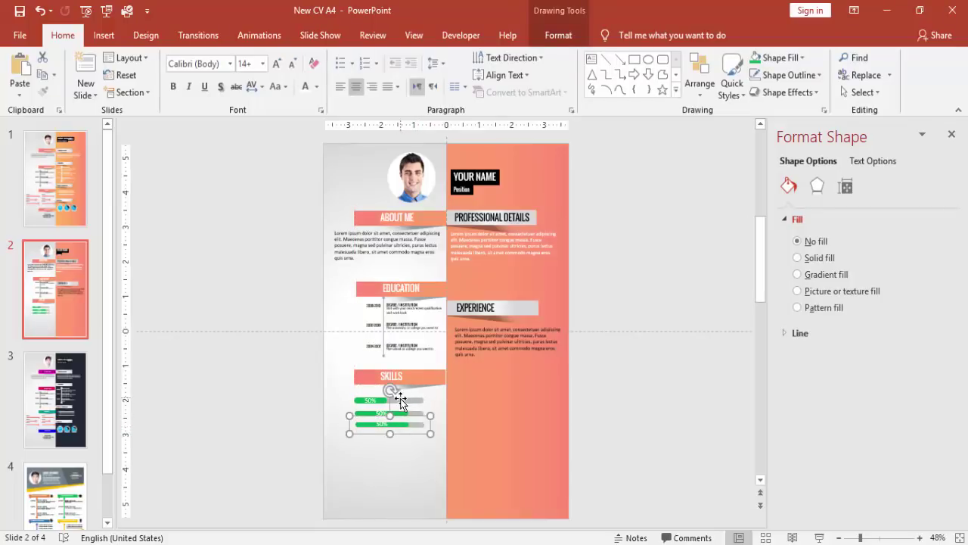
{"action": "left_click", "coordinate": [60, 365]}
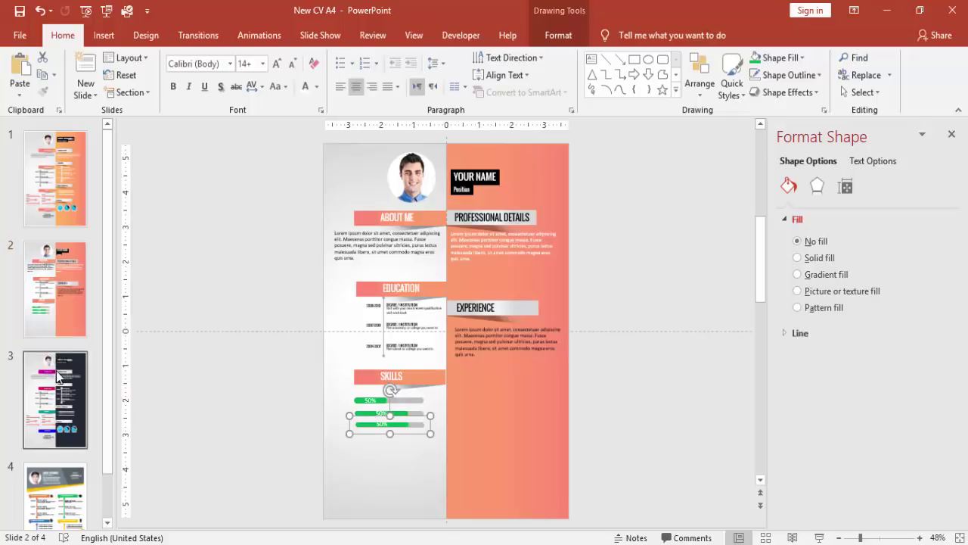
Switch to slide 1 to review the finished CV design.
{"action": "left_click", "coordinate": [60, 199]}
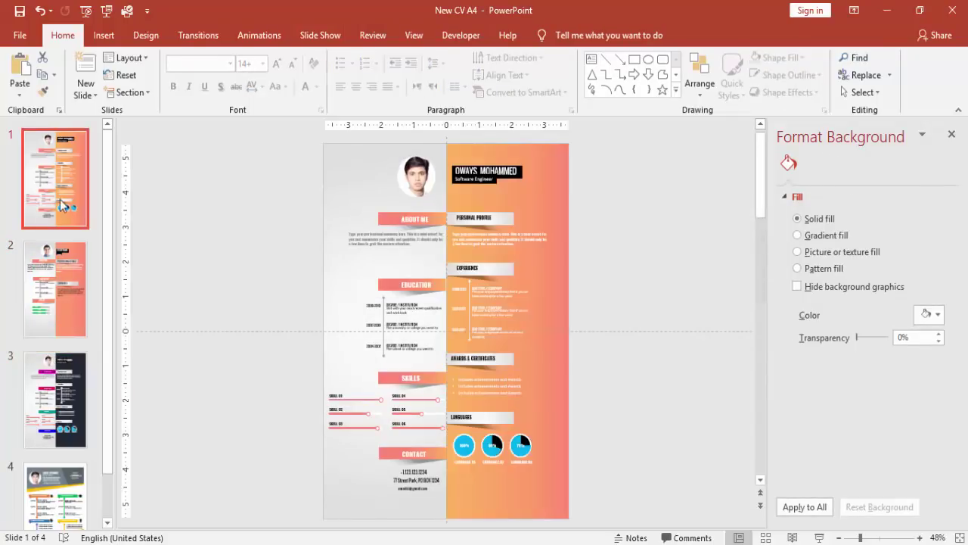